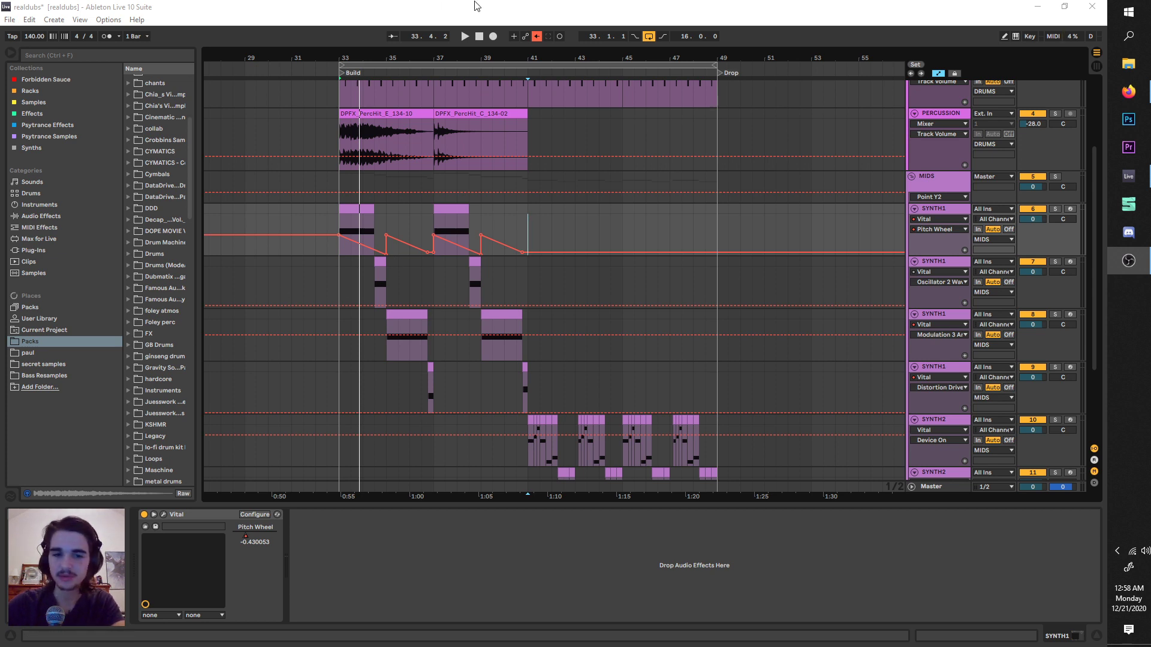
Play the Build section from bar 33 and look over the MIDS group's synth tracks in the arrangement
left_click(465, 33)
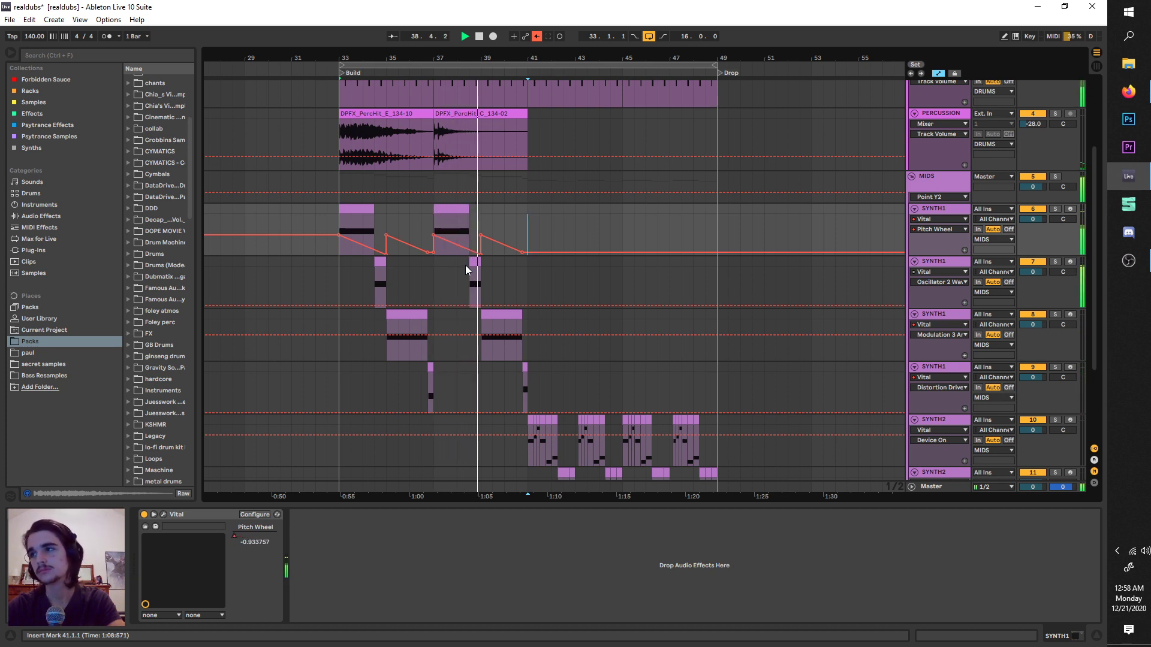
scroll(465, 265, "down", 2)
scroll(465, 270, "down", 1)
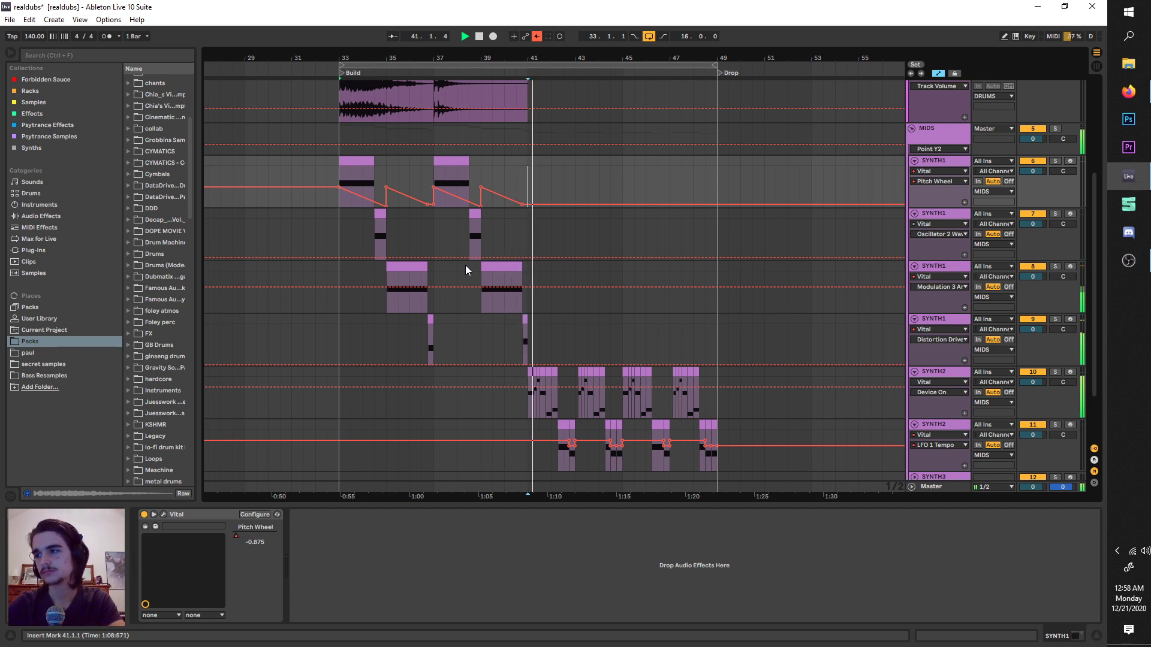
scroll(465, 266, "down", 1)
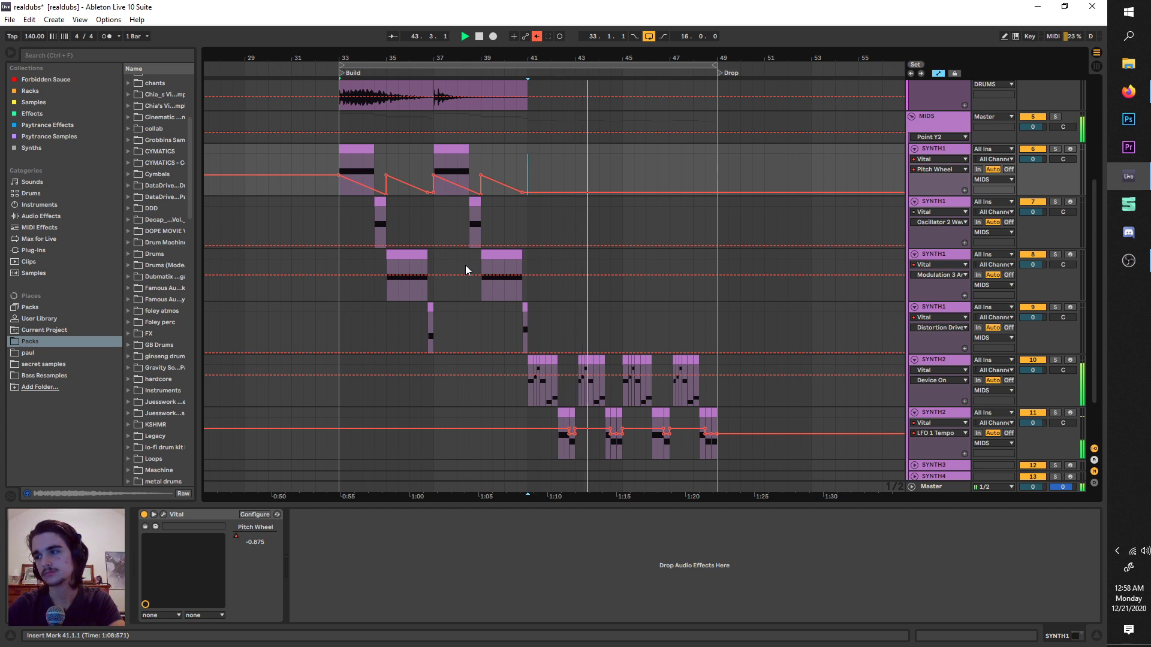
scroll(465, 270, "down", 1)
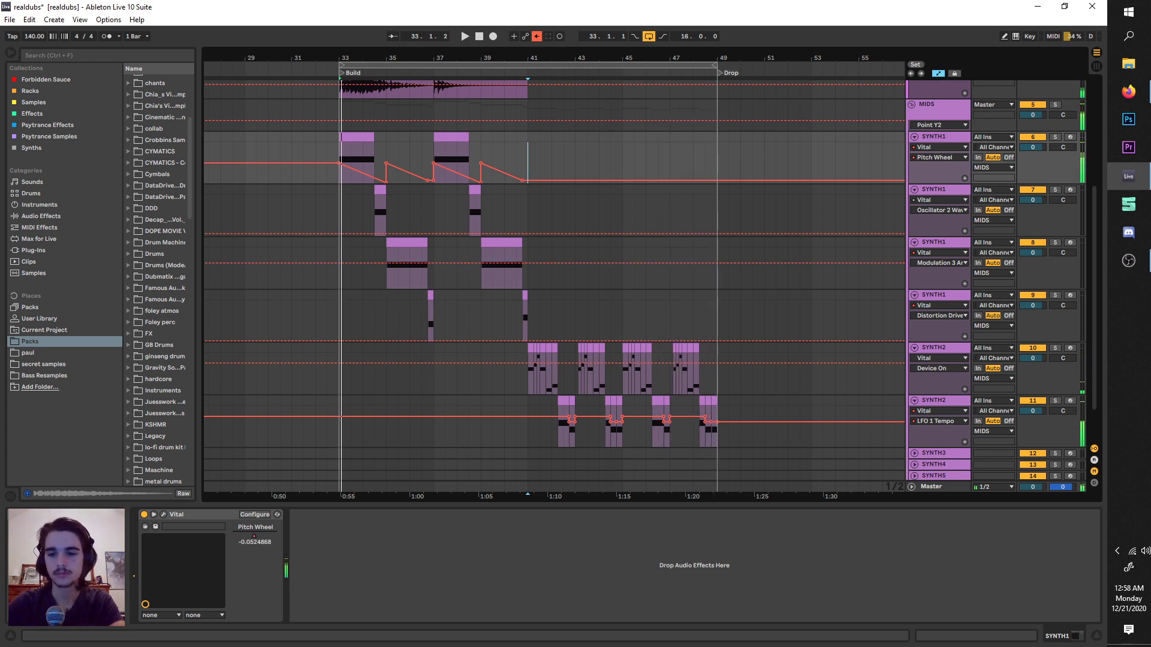
scroll(545, 226, "up", 3)
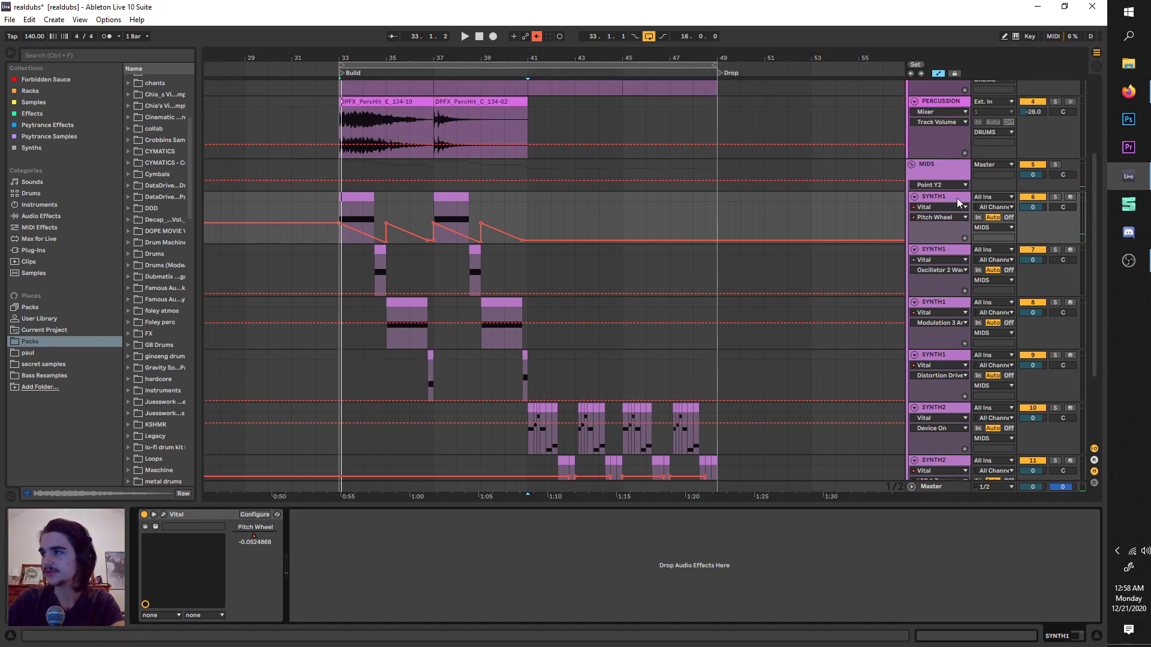
Open Vital on the first SYNTH1 track and audition the patch with oscillator 2 switched off, then re-enable oscillator 2
left_click(163, 515)
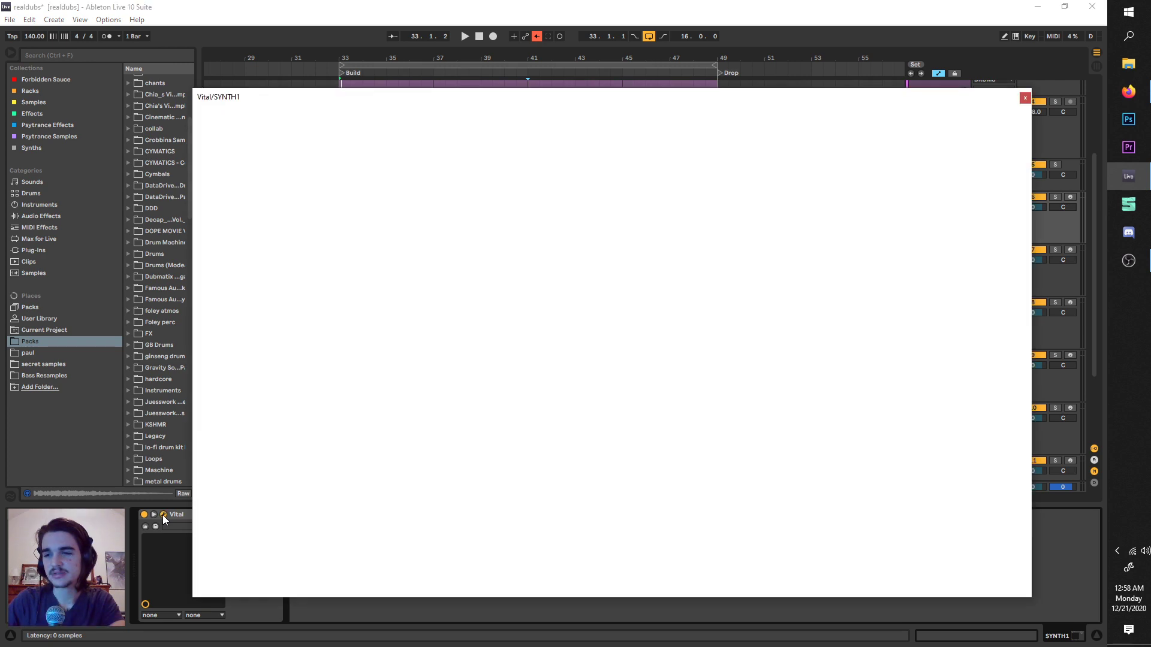
mouse_move(413, 100)
left_mouse_down()
mouse_move(449, 355)
mouse_move(403, 68)
mouse_move(433, 125)
mouse_move(453, 309)
mouse_move(446, 73)
mouse_move(440, 93)
mouse_move(451, 95)
left_mouse_up()
left_click(293, 224)
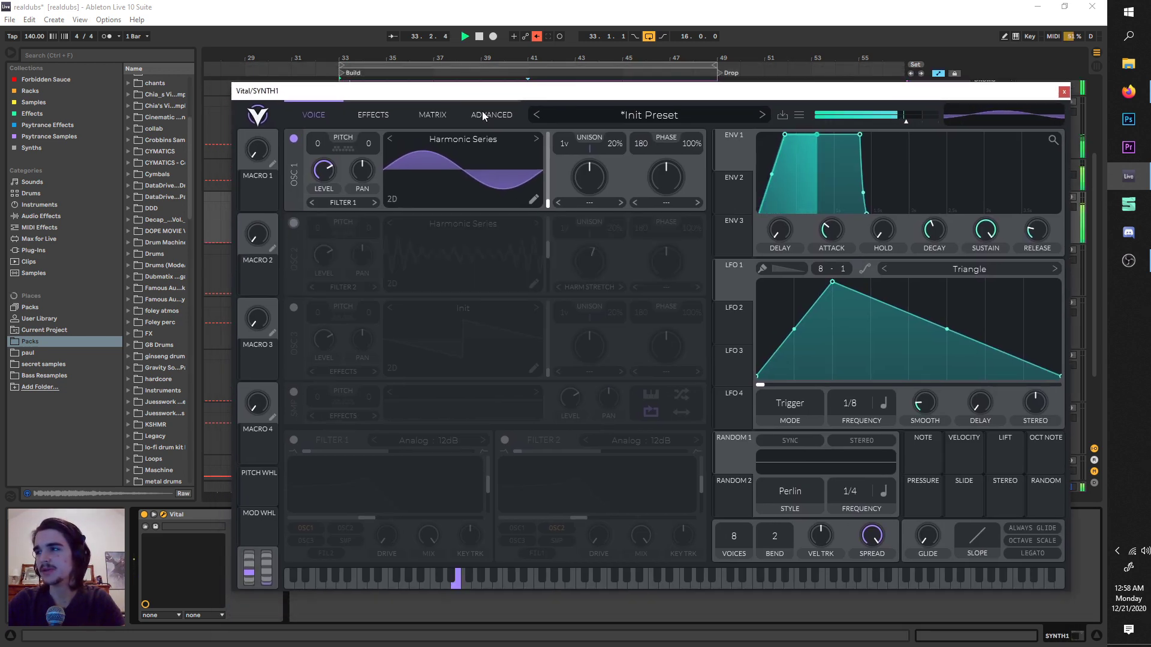
left_click_drag(389, 87, 385, 88)
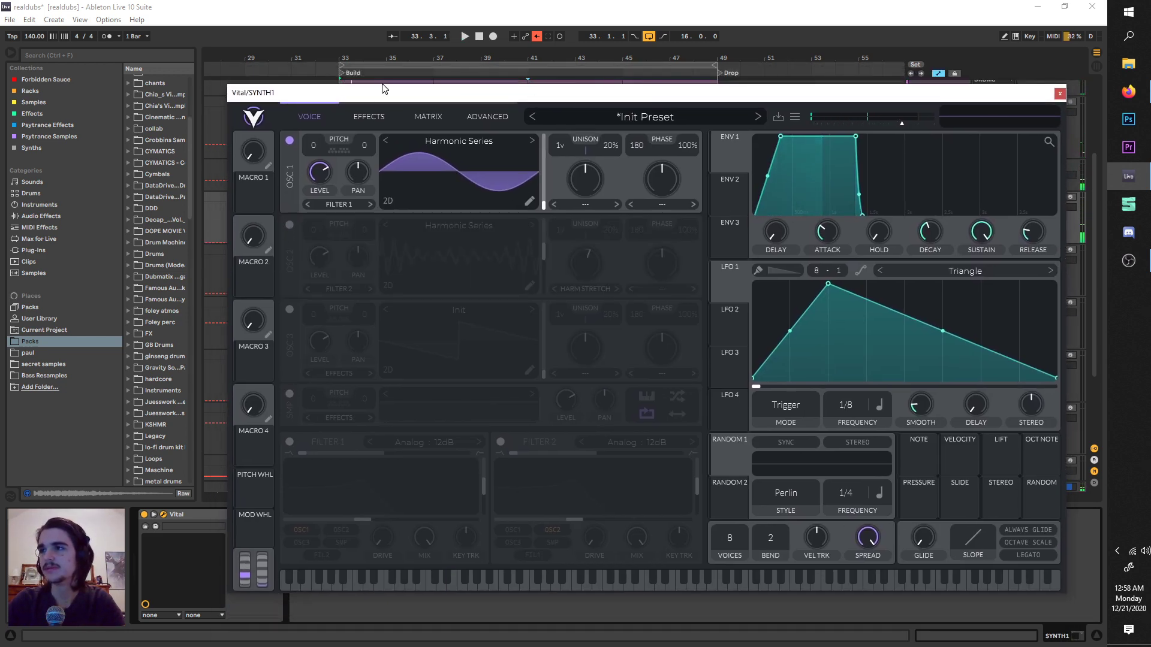
left_click(290, 225)
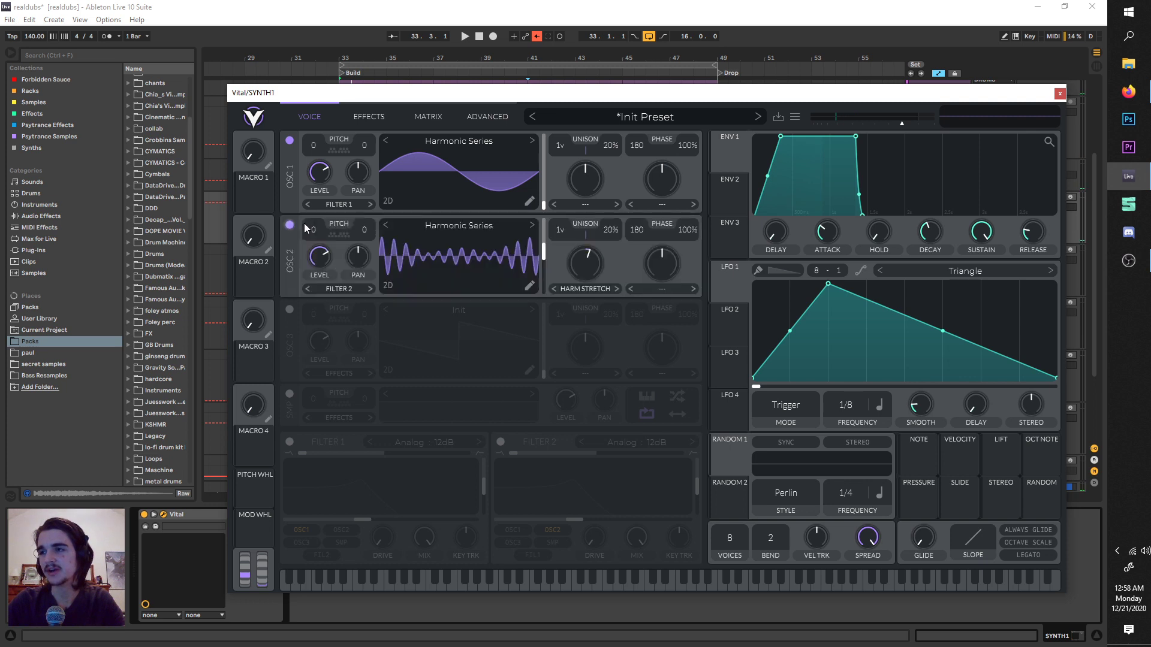
Reorder Vital's effects so Distortion sits ahead of Compressor, audition the loop with Distortion enabled, and switch it back off
left_click(372, 121)
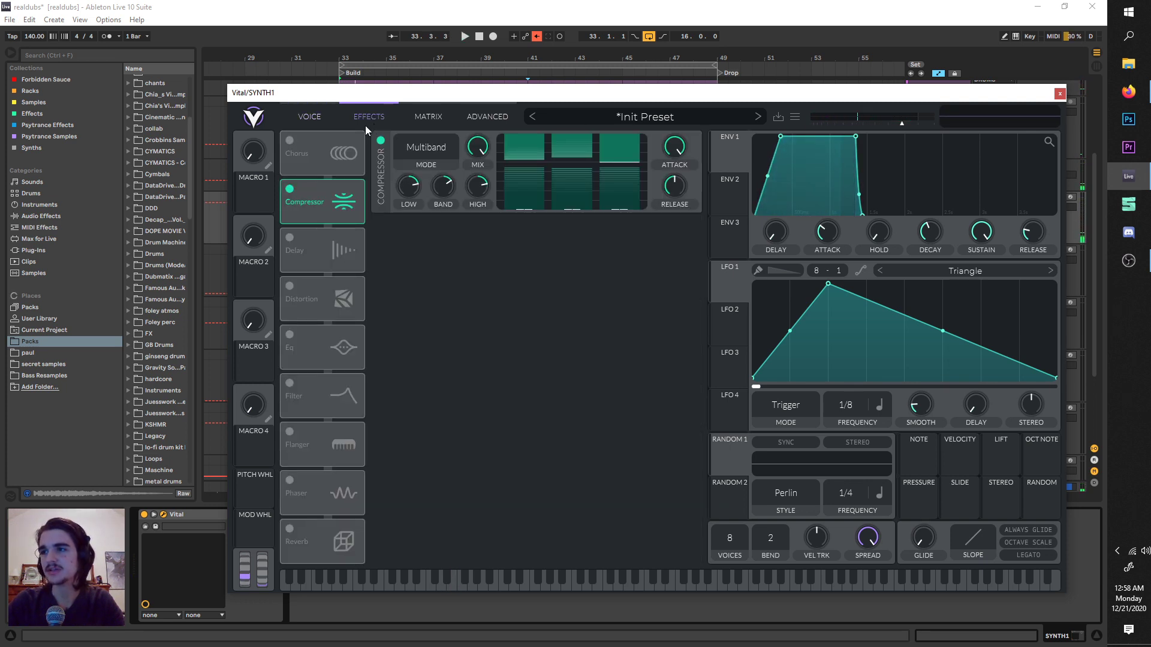
left_click(289, 286)
left_click_drag(293, 287, 313, 179)
key("space")
mouse_move(585, 147)
left_mouse_down()
mouse_move(588, 127)
mouse_move(584, 160)
left_mouse_up()
left_click(292, 189)
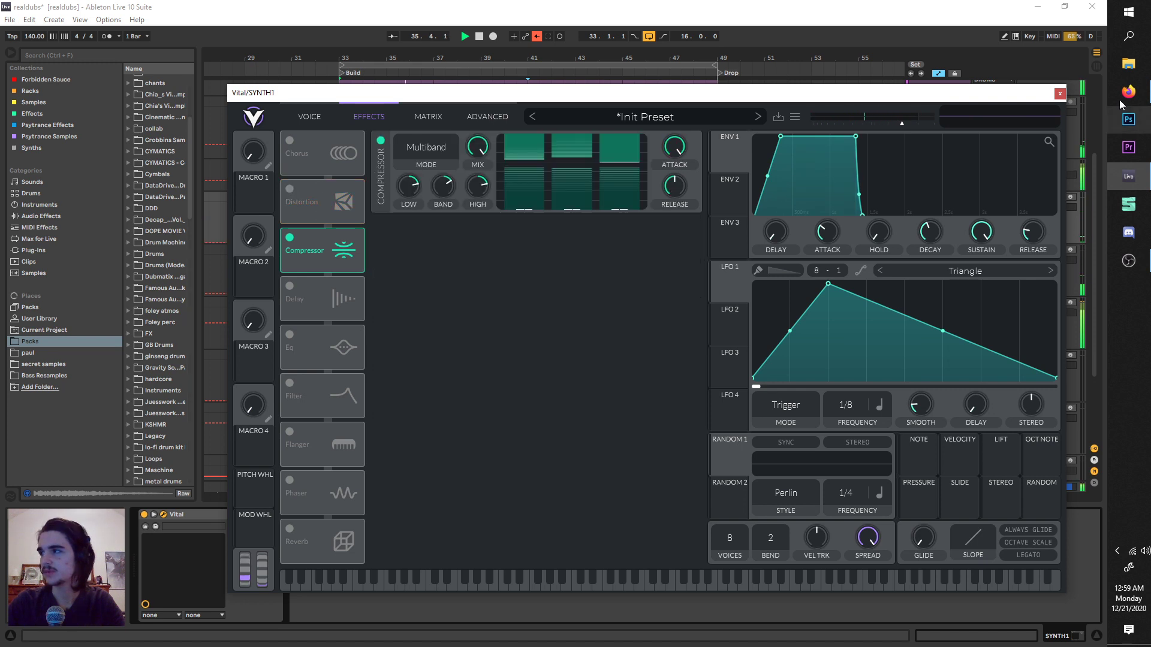
Play the patch through its multiband compressor and switch oscillator 1's wavetable to Basic Shapes
left_click(321, 117)
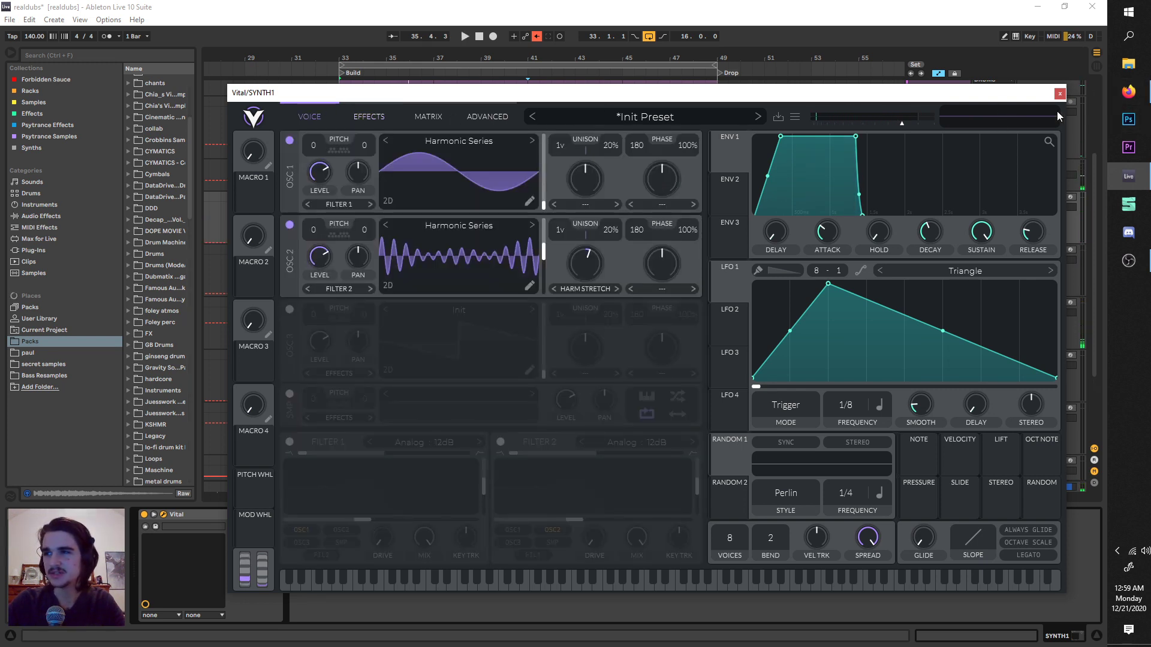
left_click(370, 119)
key("space")
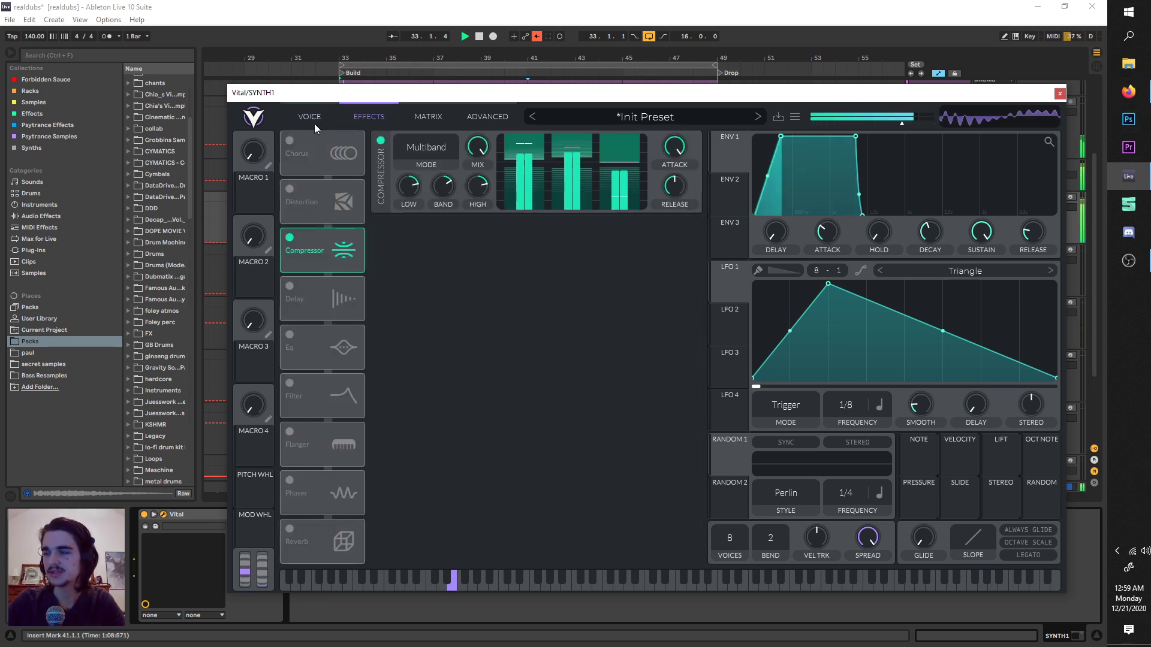
left_click(305, 117)
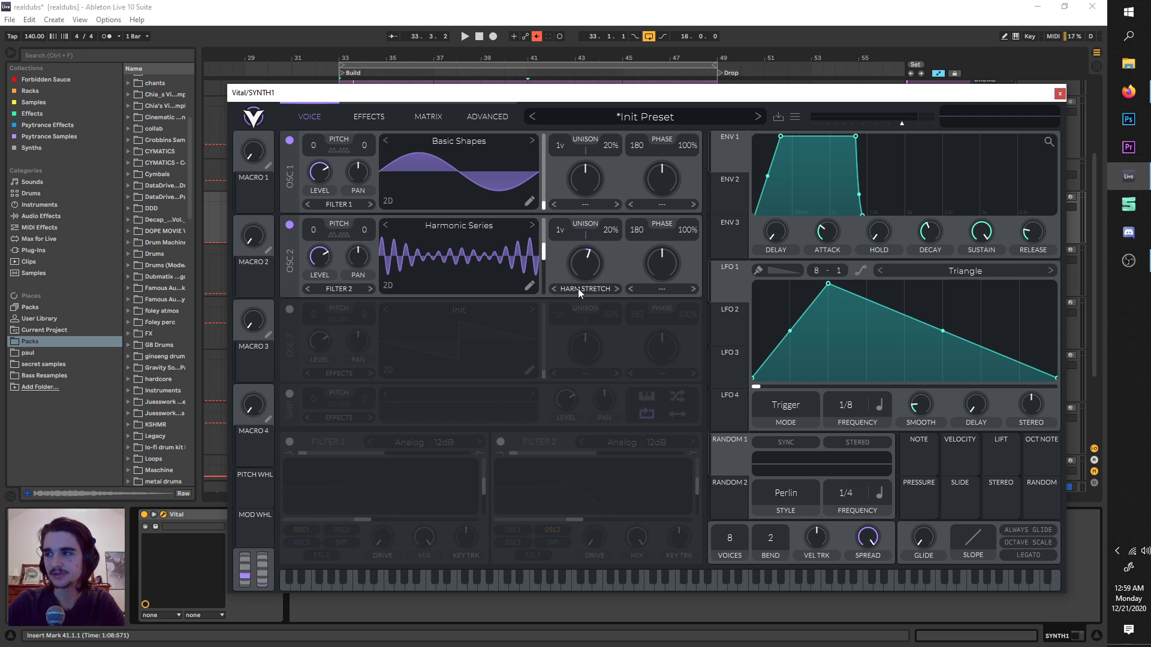
Compare the patch with oscillator 2's warp mode off and with it set back to Harm Stretch
left_click(600, 290)
left_click(602, 300)
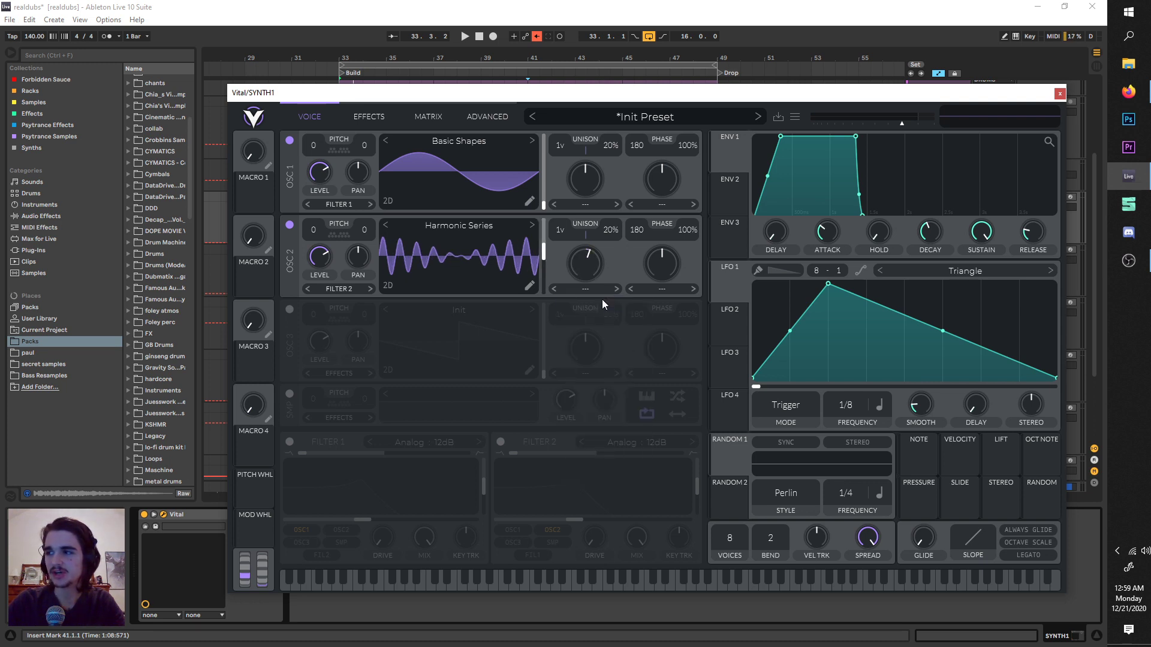
key("space")
left_click(595, 291)
left_click(594, 362)
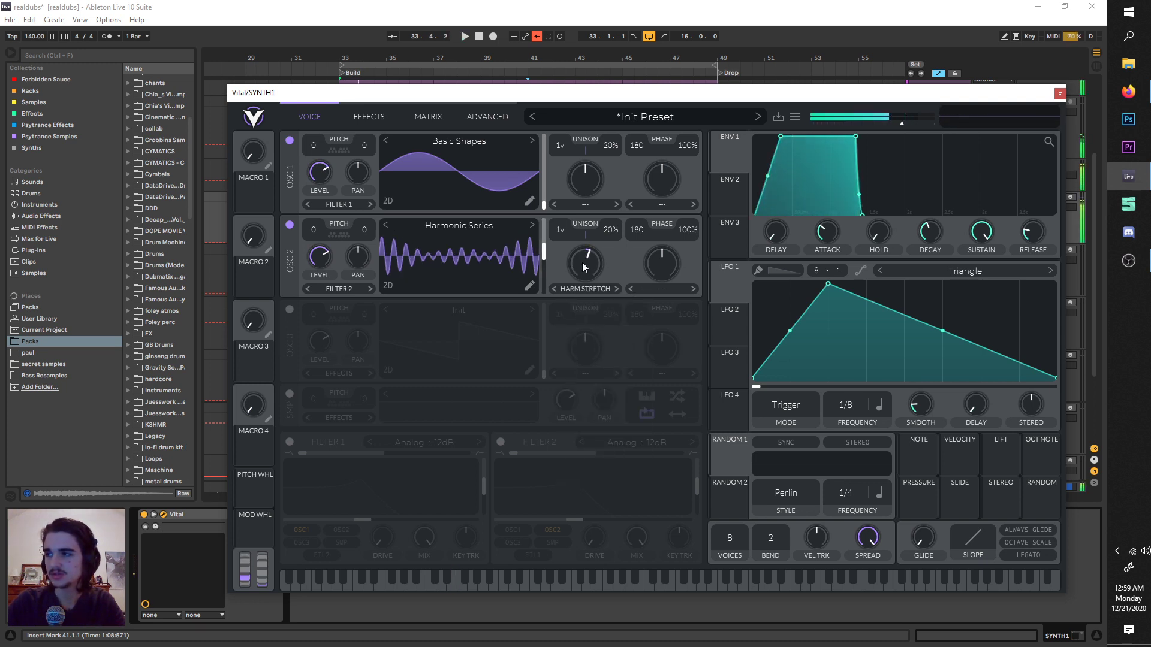
key("space")
Close the synth window and move the arrangement loop to start at 34.3.1, where the second SYNTH1 clip begins
left_click(1059, 93)
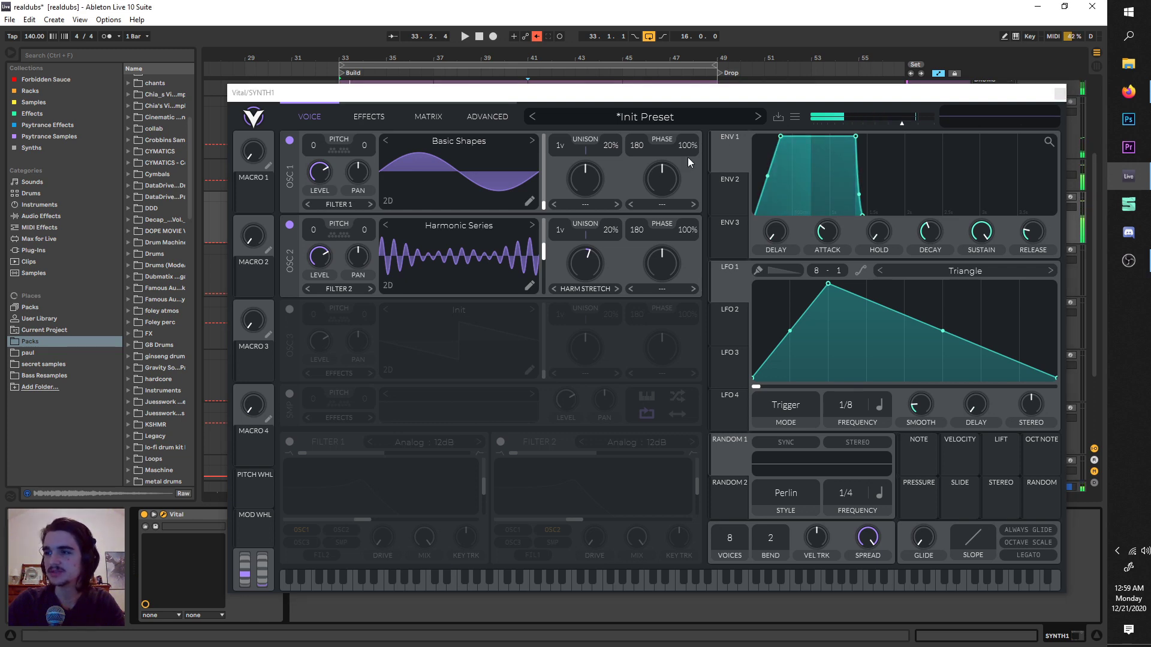
scroll(388, 235, "up", 3)
scroll(388, 235, "left", 1)
left_click(346, 77)
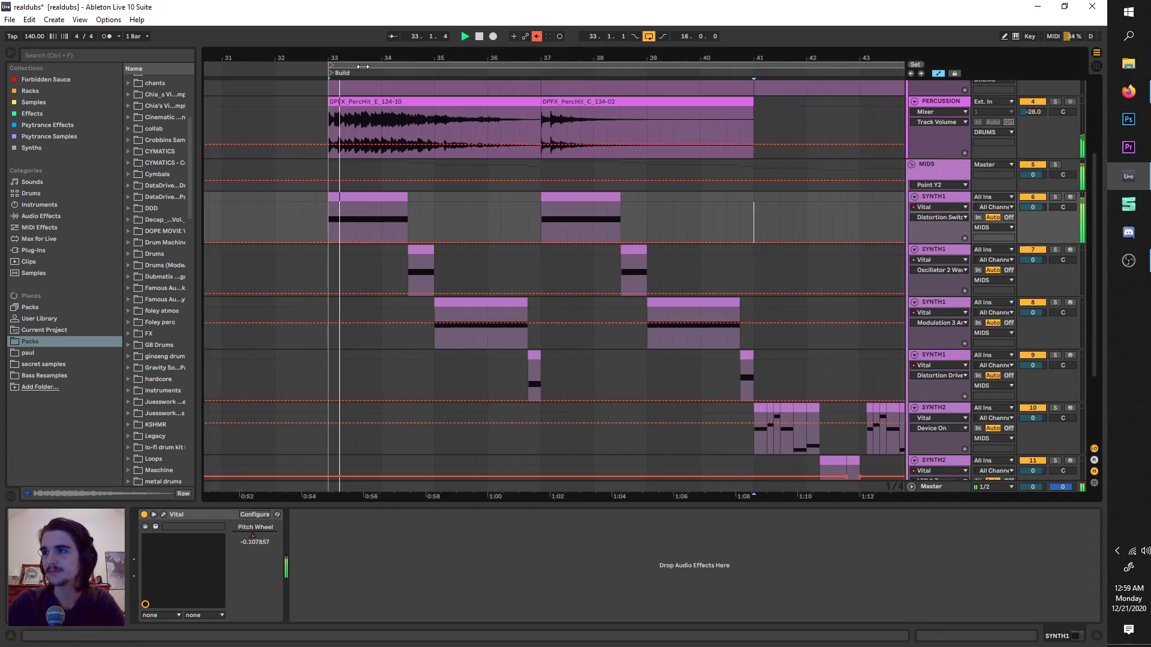
left_click_drag(359, 67, 439, 88)
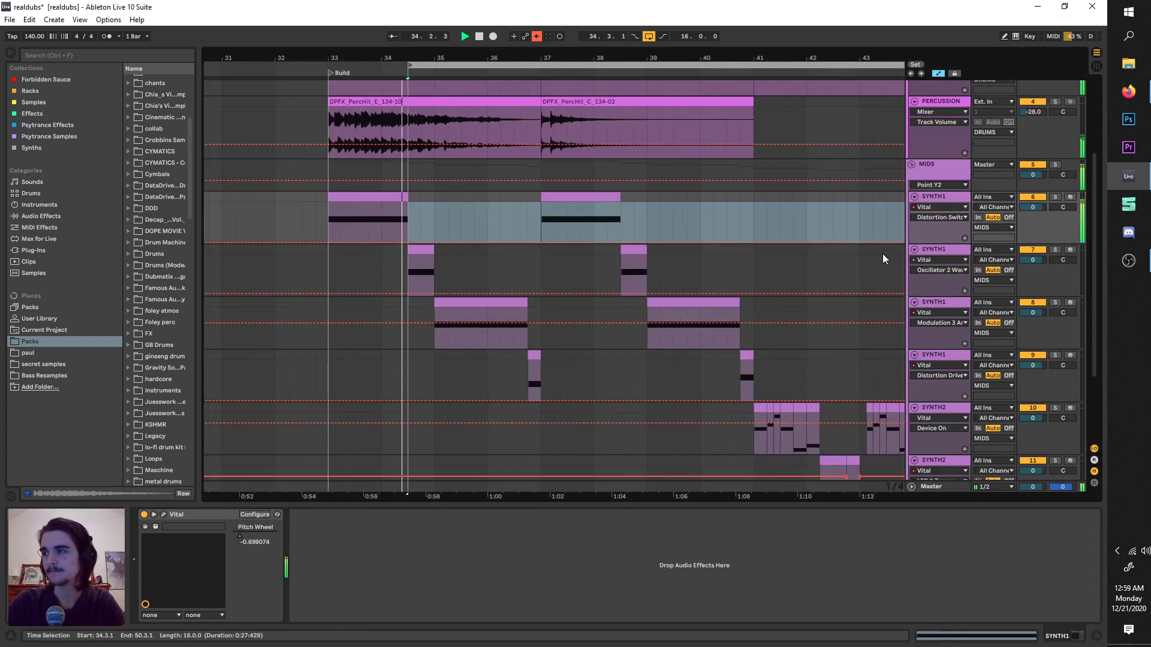
Open Vital on the second SYNTH1 track and examine its oscillator levels, distortion and reverb while playing the loop
left_click(923, 253)
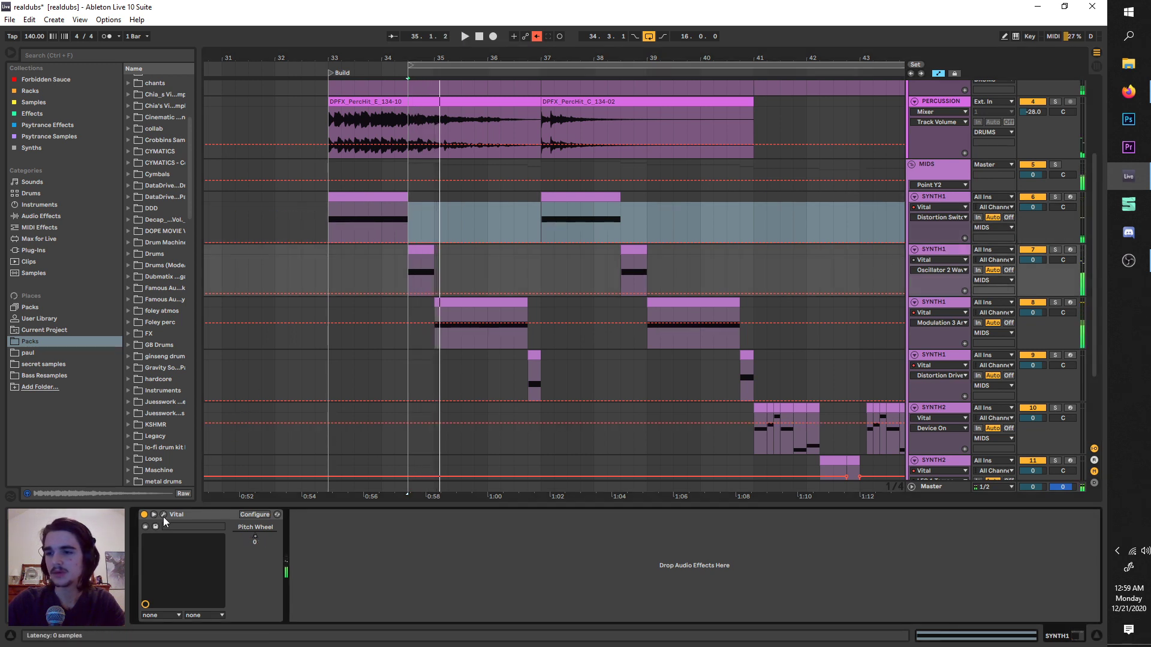
left_click(163, 515)
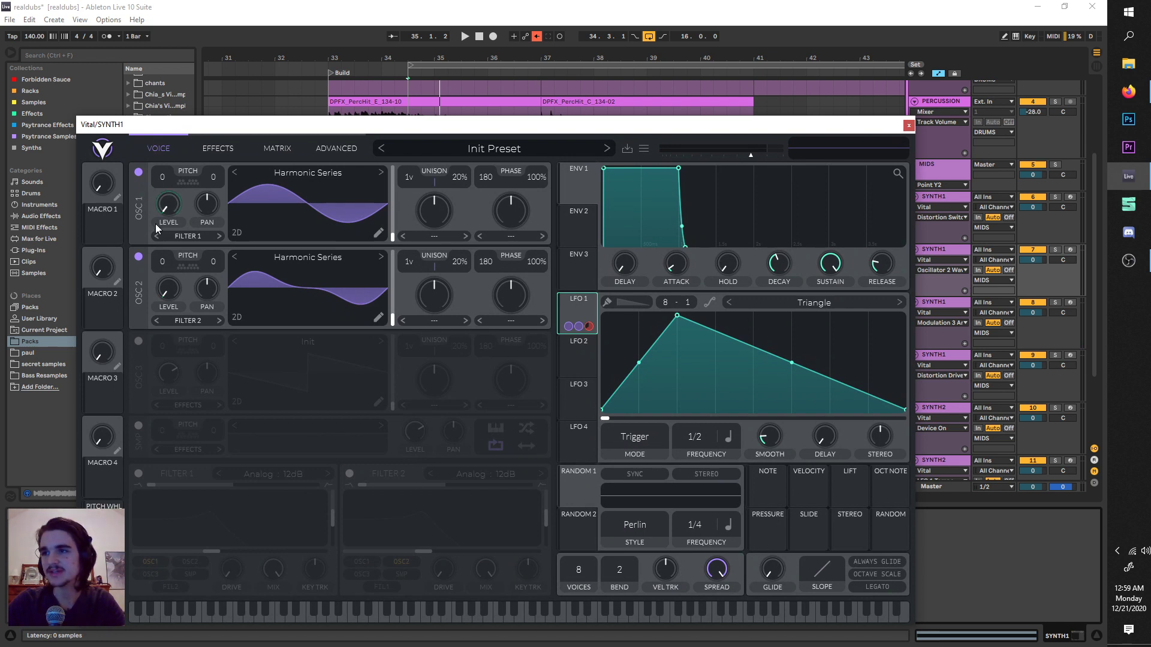
left_click(160, 203)
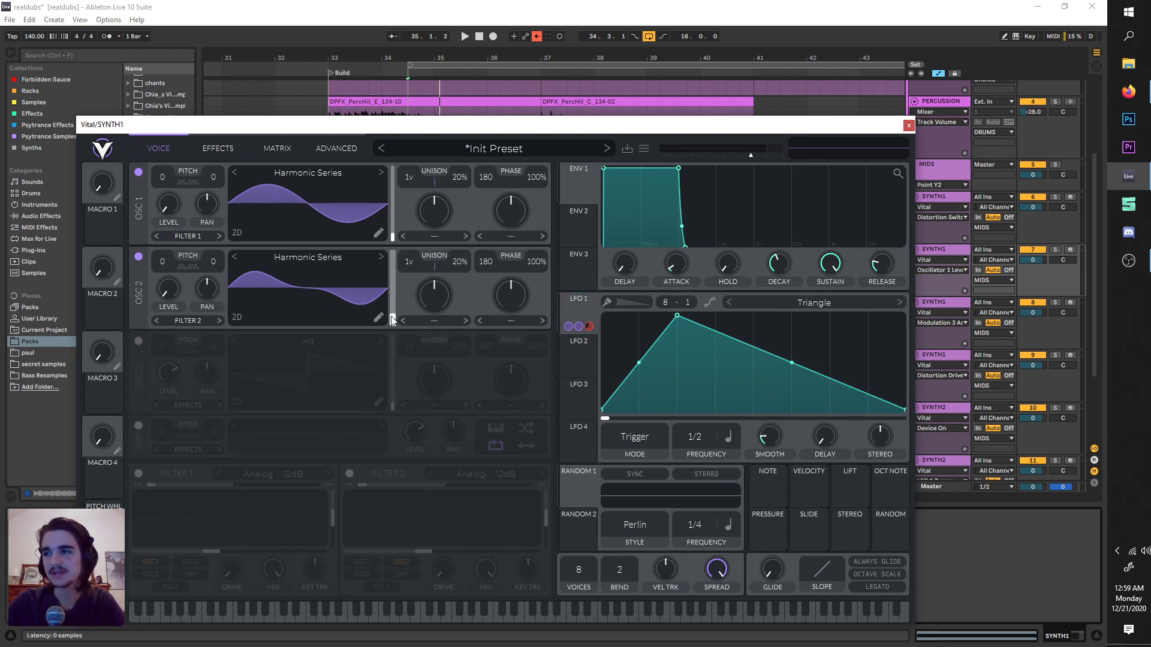
left_click(230, 151)
key("space")
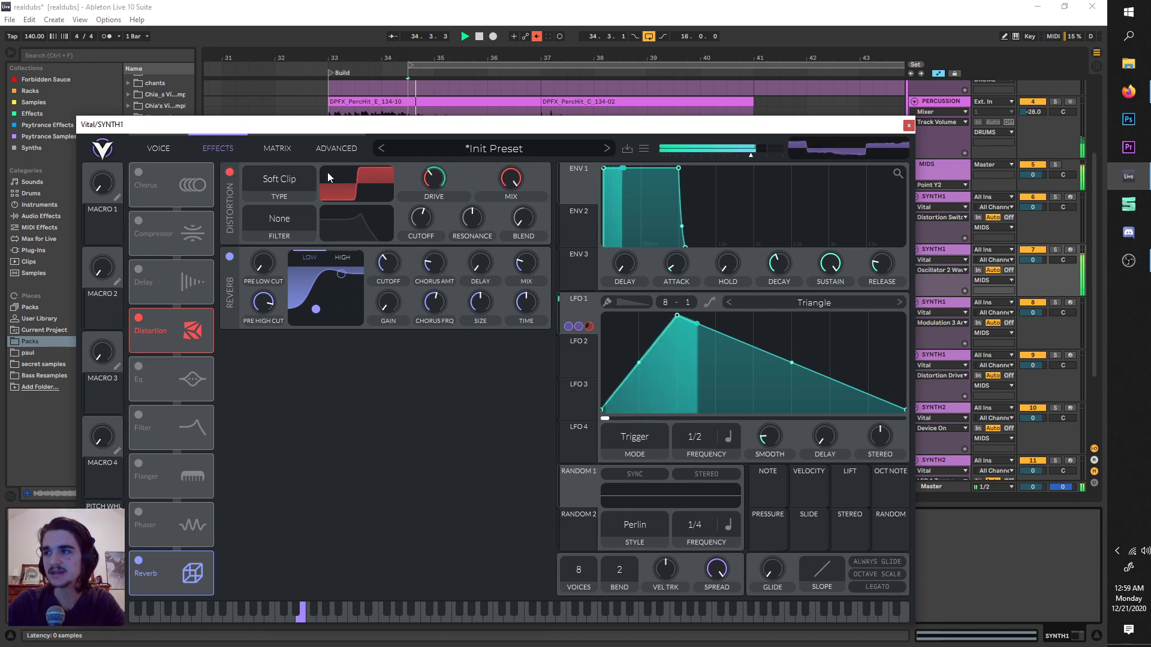
key("space")
Solo the second SYNTH1 track, compare its sound with Distortion bypassed and enabled, and unsolo it
left_click(1050, 239)
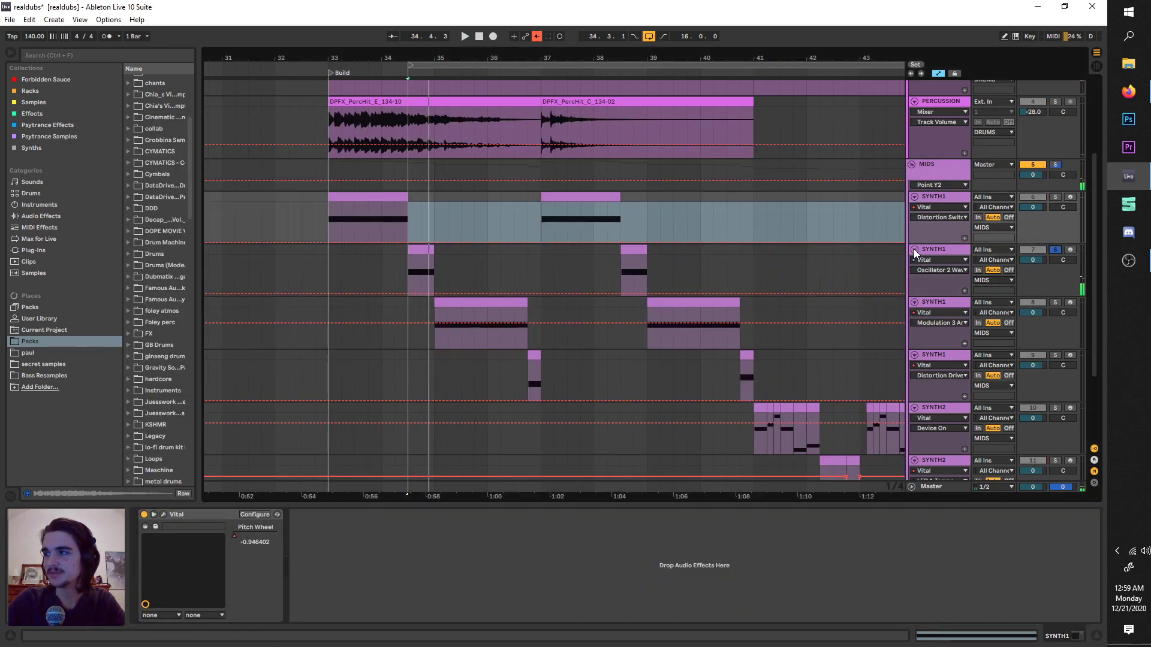
left_click(925, 250)
key("space")
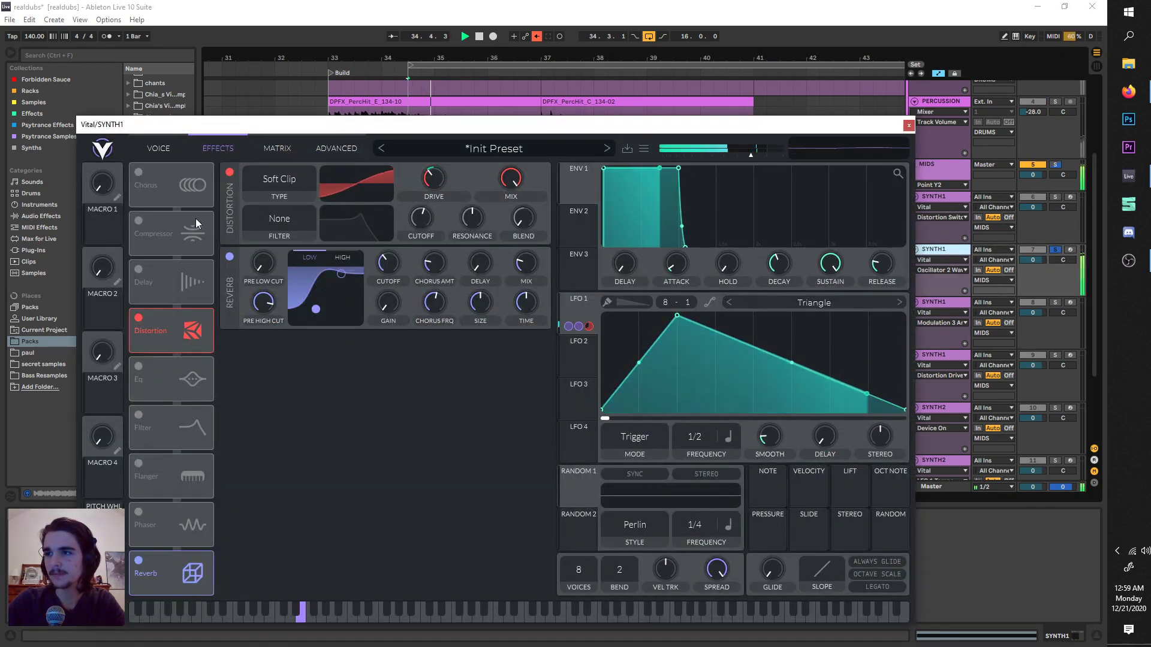
left_click(139, 316)
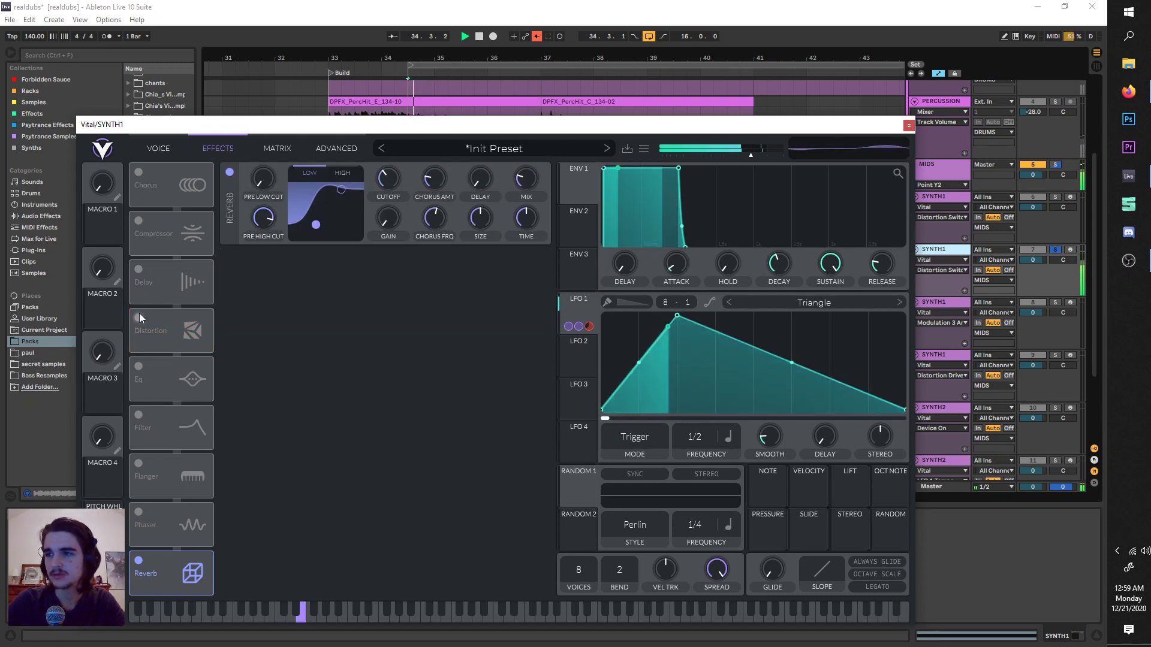
left_click(139, 314)
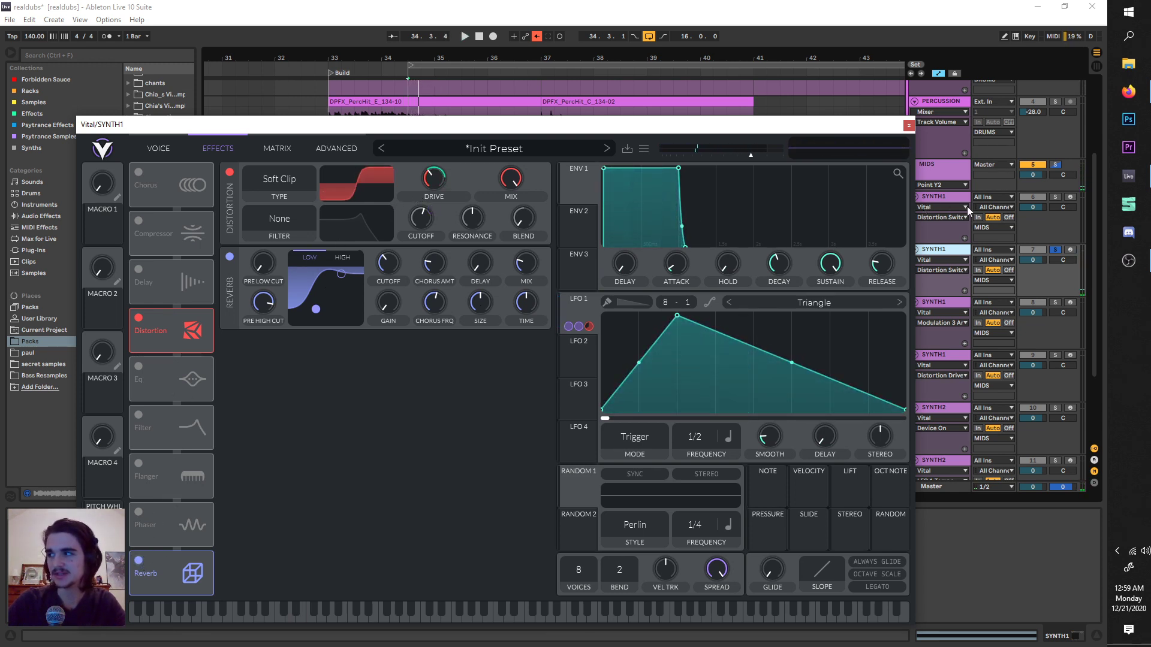
left_click(1053, 247)
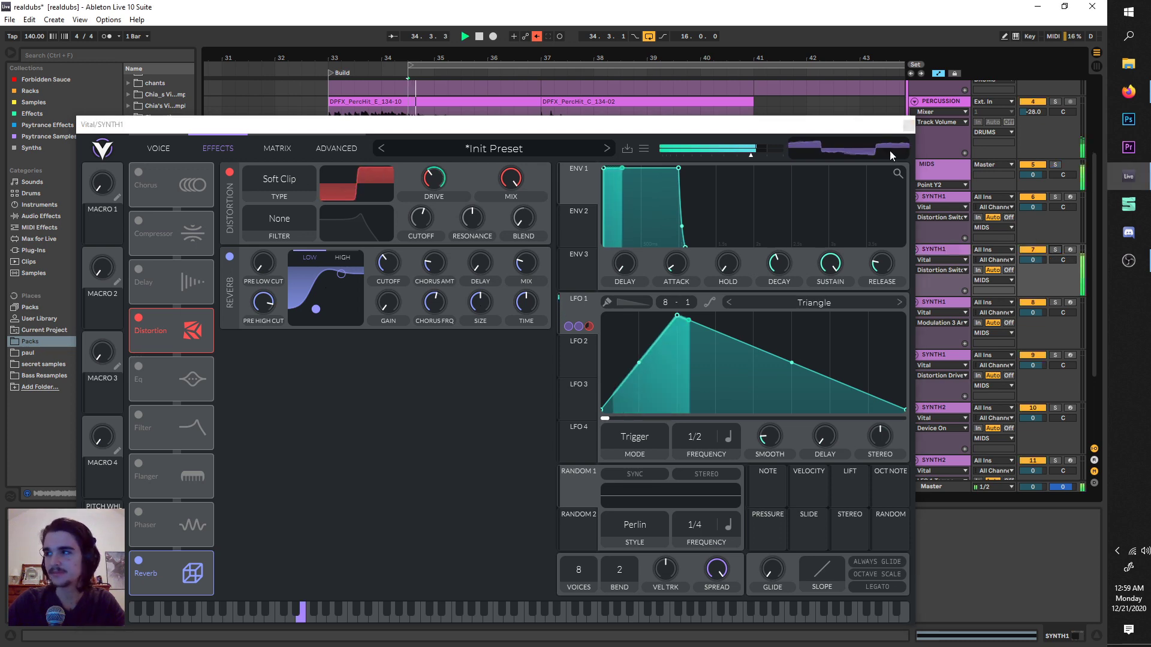
Close the synth window, move the loop to start at 35.1.1, and open Vital on the third SYNTH1 track
left_click(908, 124)
left_click_drag(484, 66, 515, 66)
double_click(948, 305)
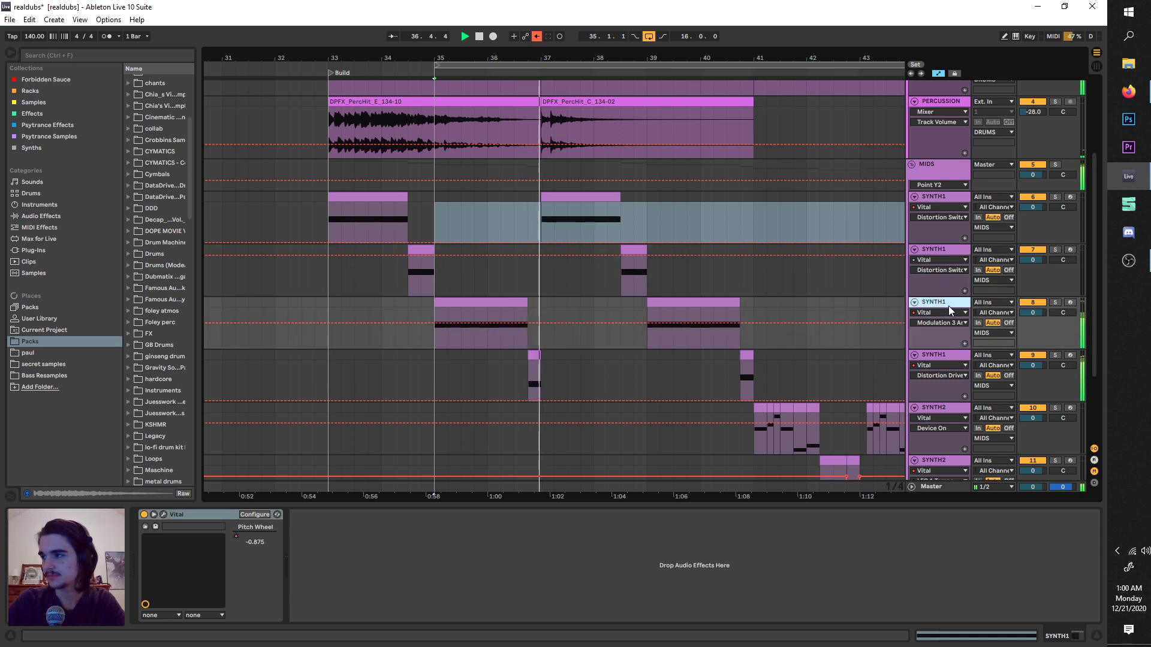
left_click(162, 514)
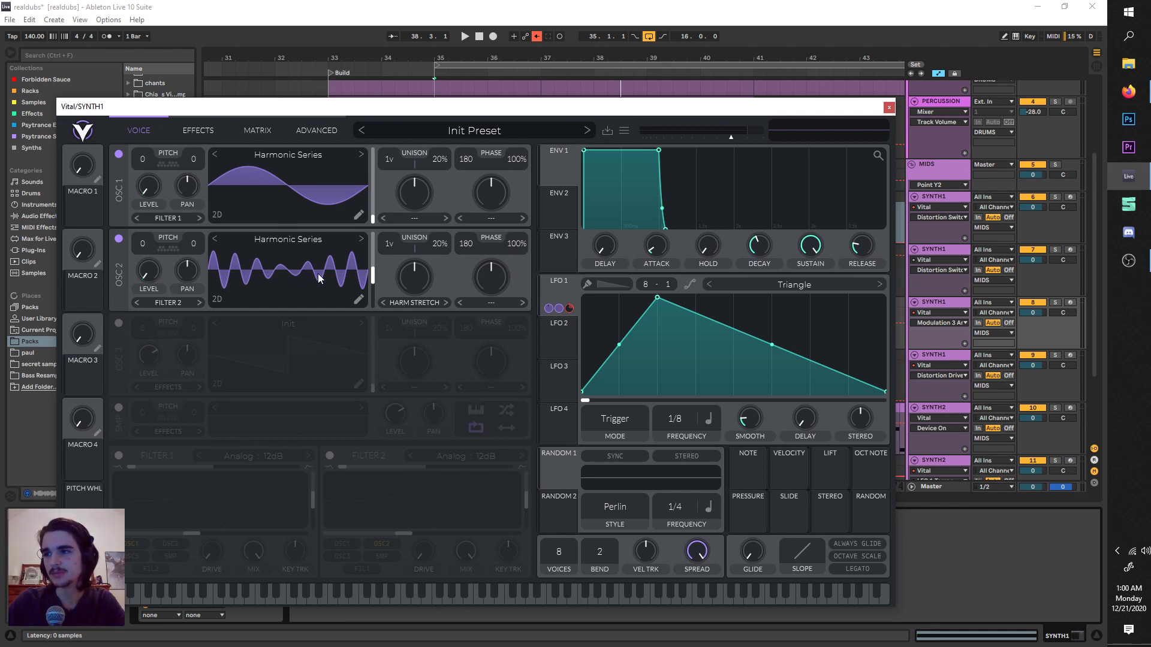
Examine oscillator 2's wavetable position and the distortion drive in the third SYNTH1 patch while auditioning the loop
left_click(372, 279)
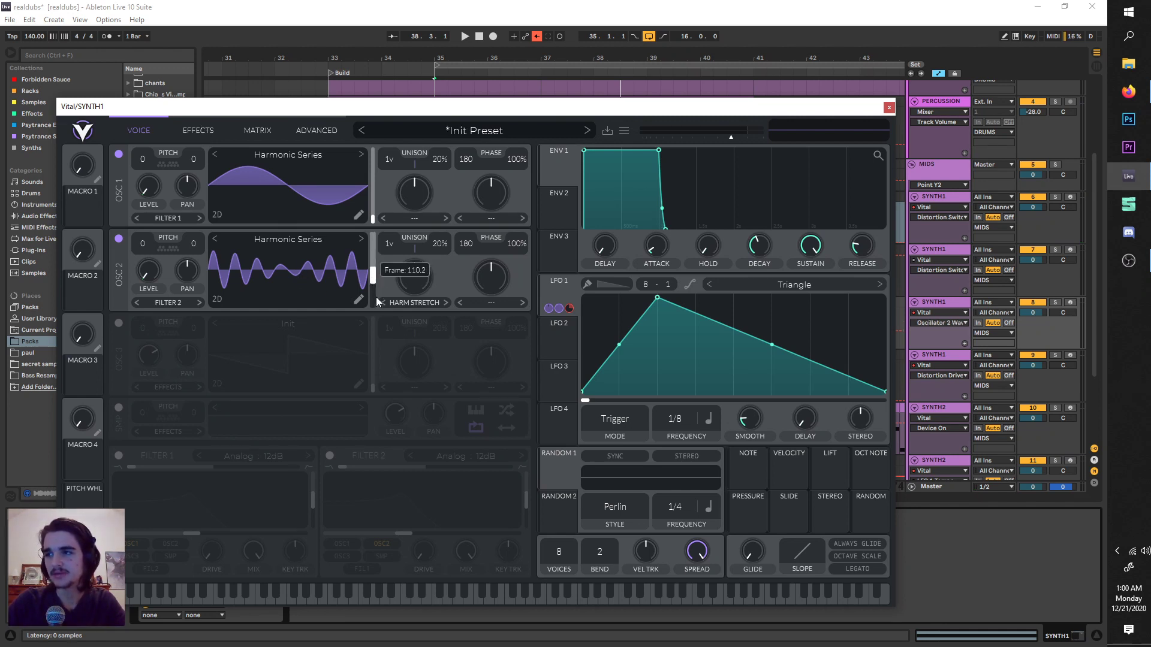
left_click(214, 131)
key("space")
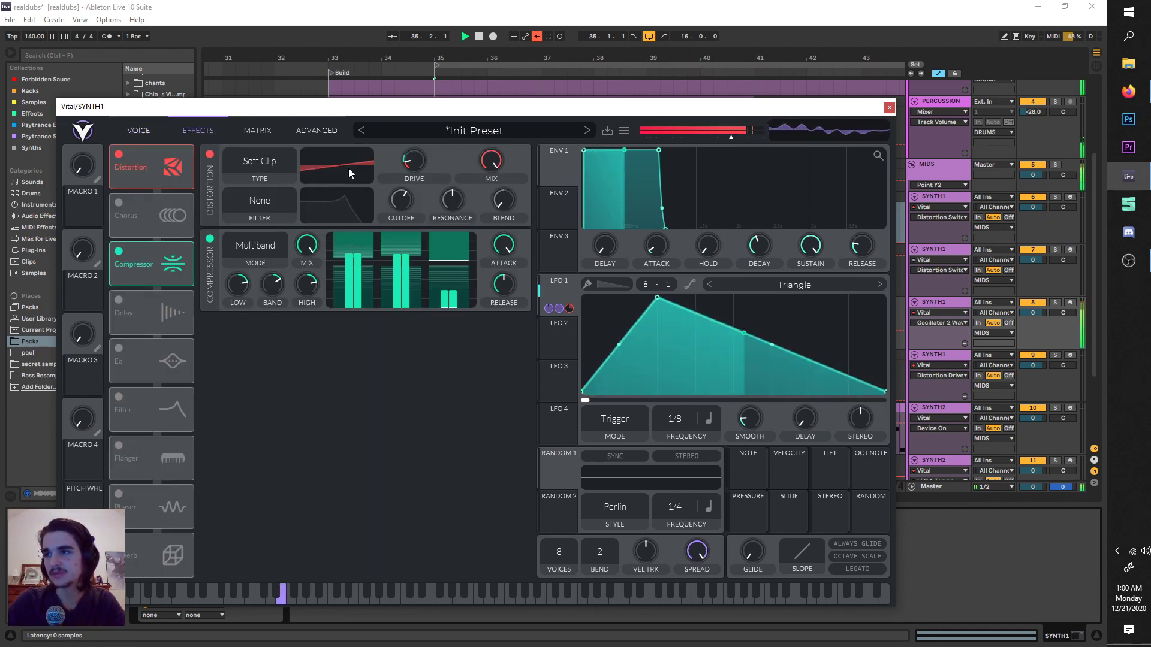
key("space")
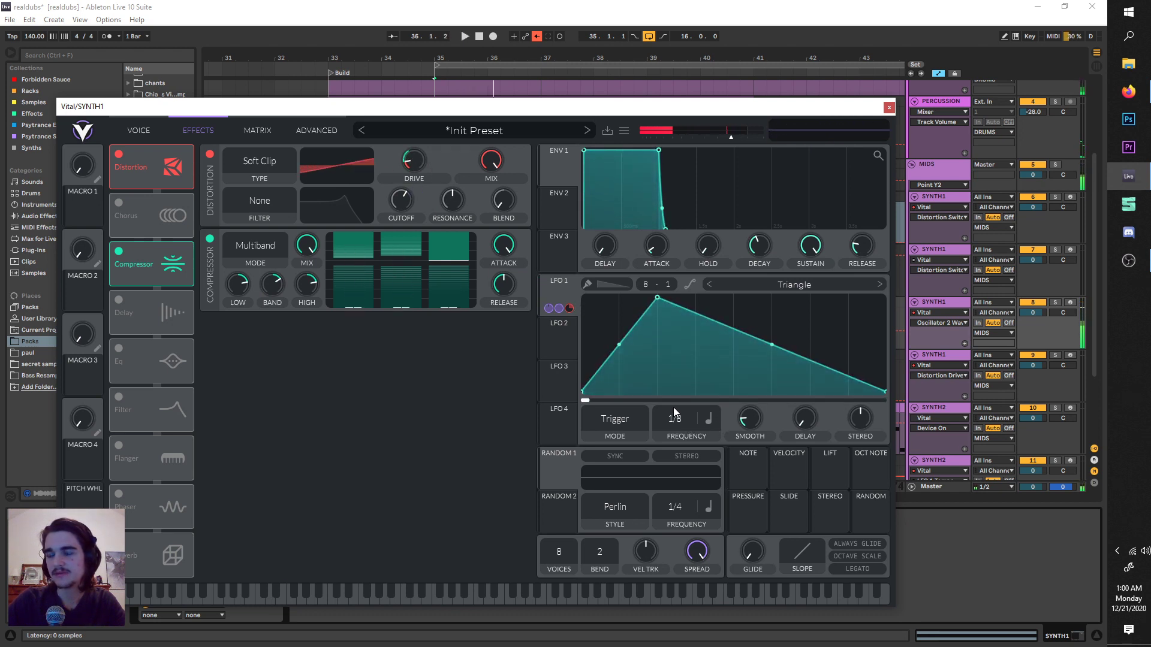
key("space")
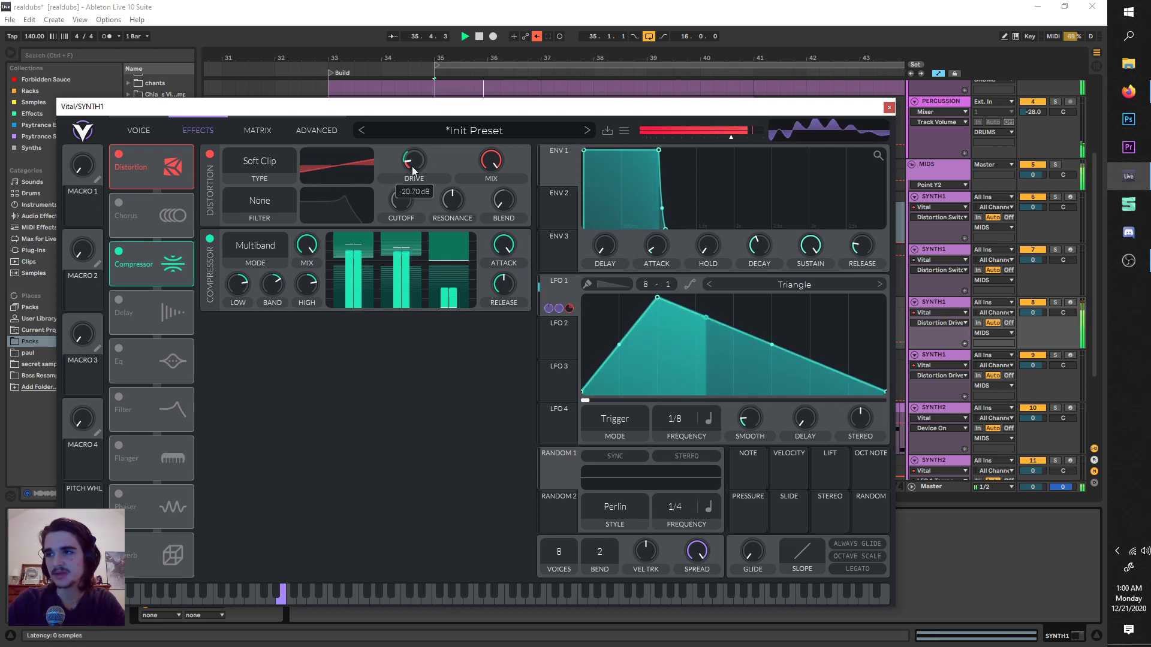
key("space")
key("space")
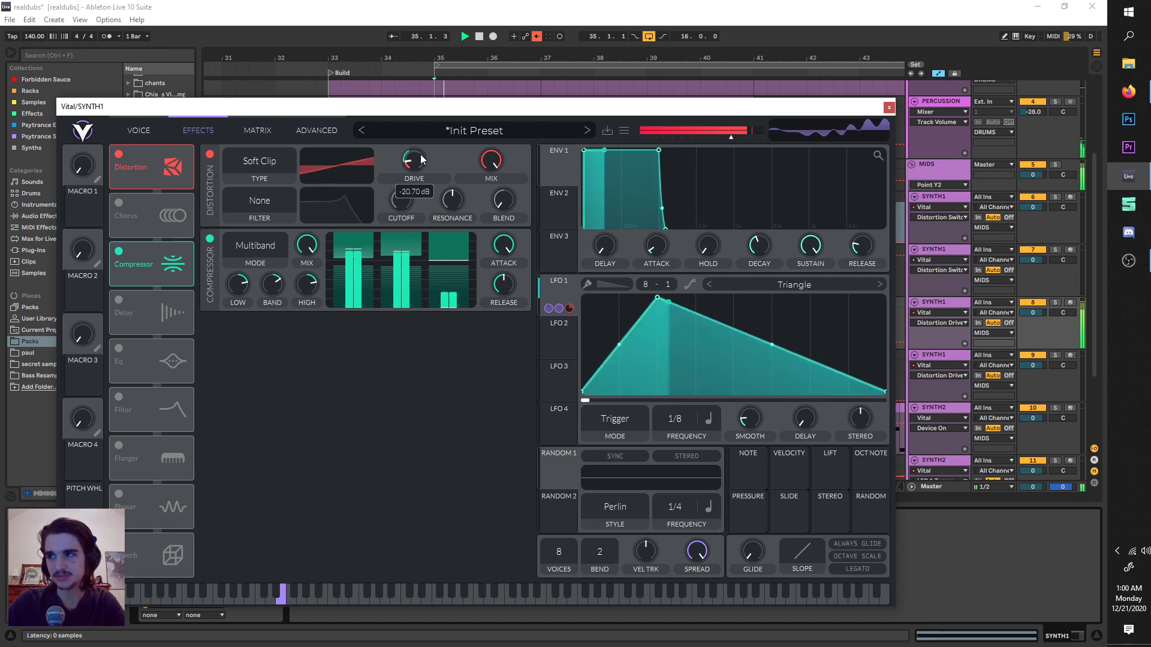
Compare the third SYNTH1 patch with Distortion bypassed and enabled, and stop playback
left_click(120, 157)
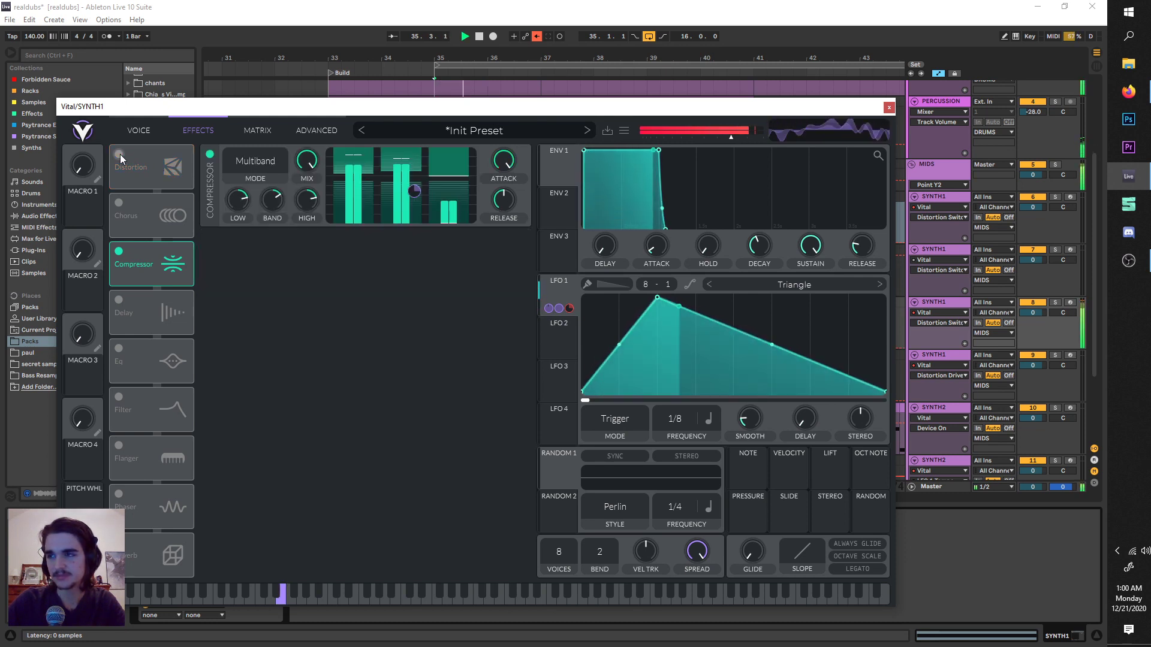
left_click(120, 156)
key("space")
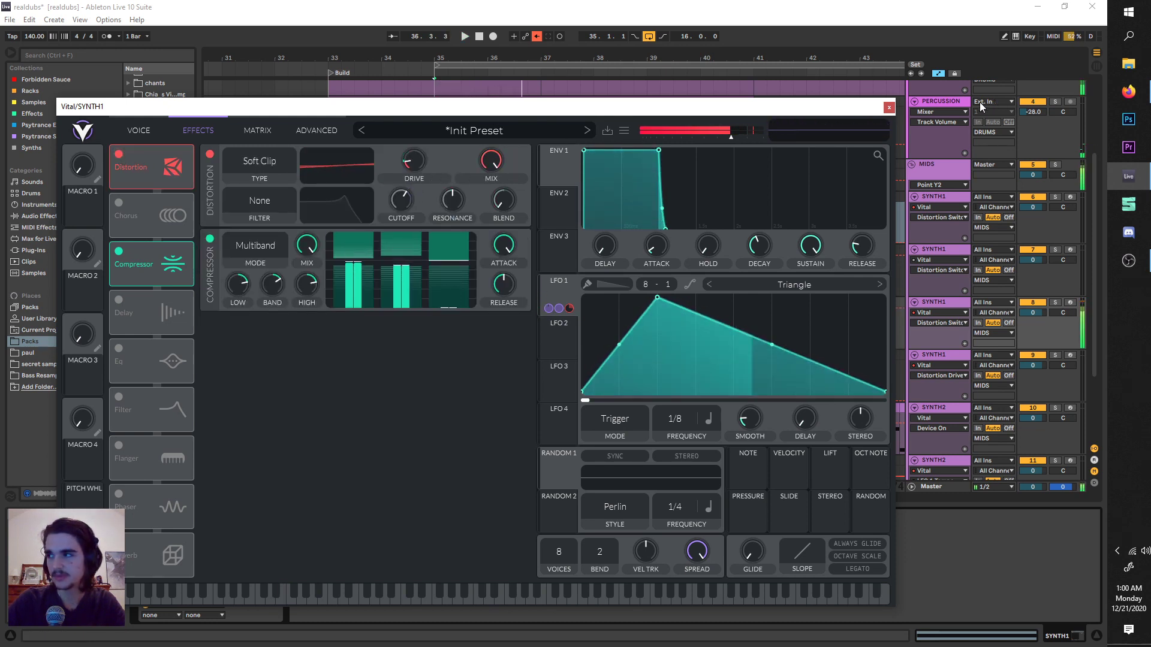
Close the synth window, move the loop to start at 36.4.1, and open Vital on the fourth SYNTH1 track
left_click(888, 106)
left_click_drag(504, 60, 538, 65)
key("space")
left_click(938, 356)
key("space")
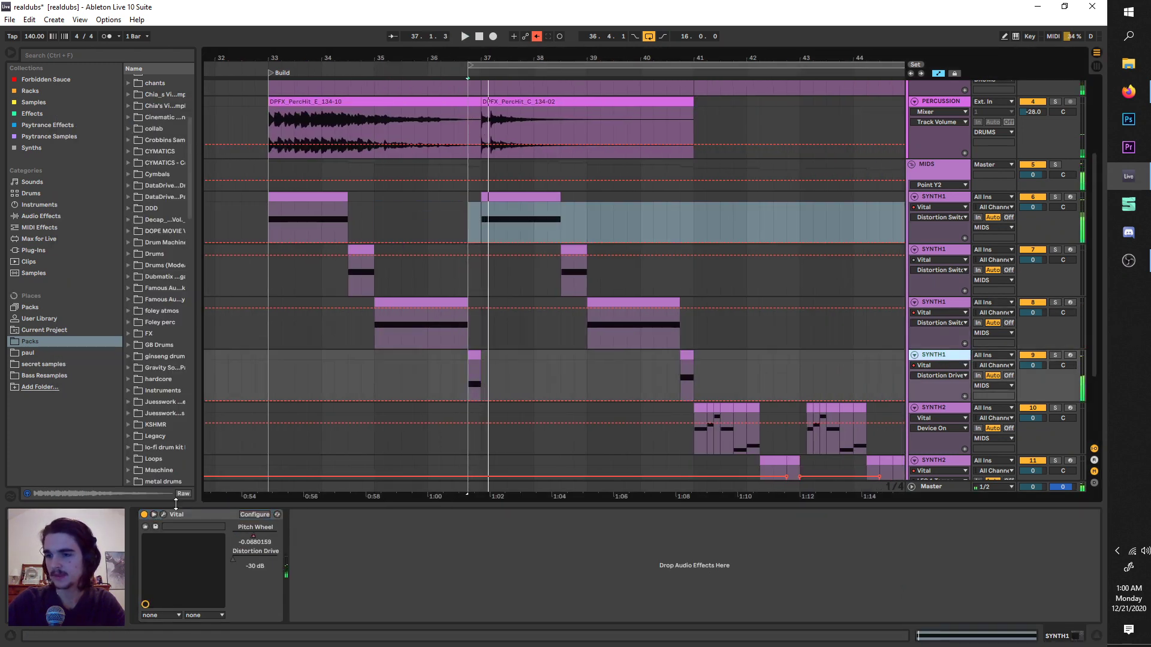
left_click(163, 515)
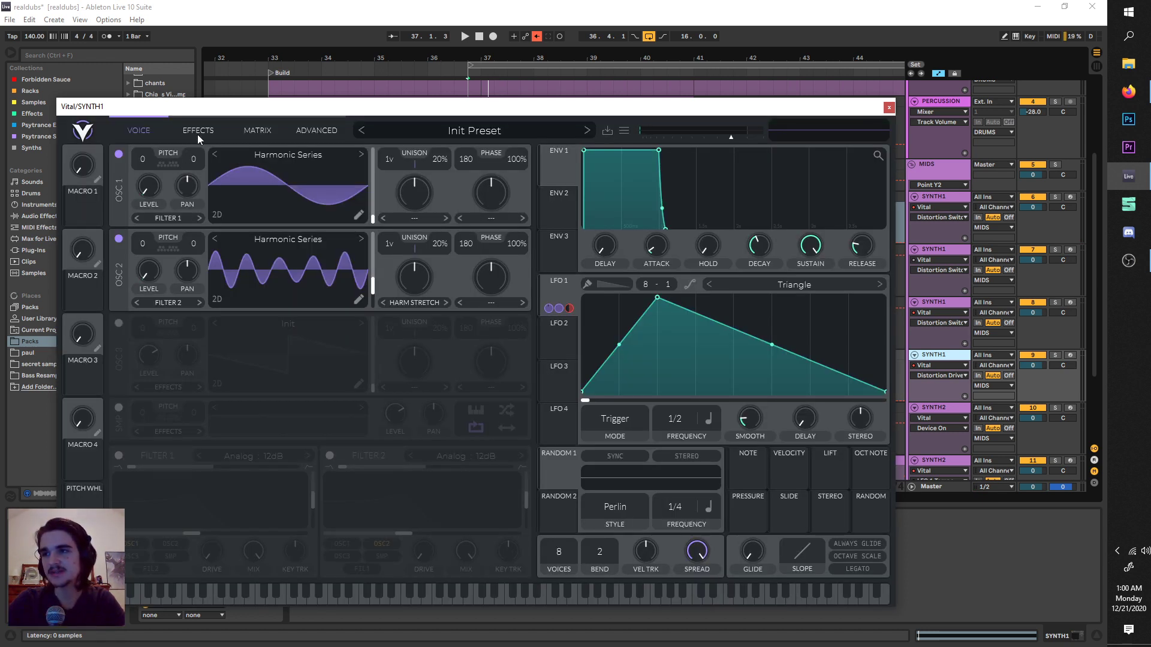
Examine the distortion, compressor and reverb of the fourth SYNTH1 patch while playing the loop and toggling Distortion
left_click(197, 131)
key("space")
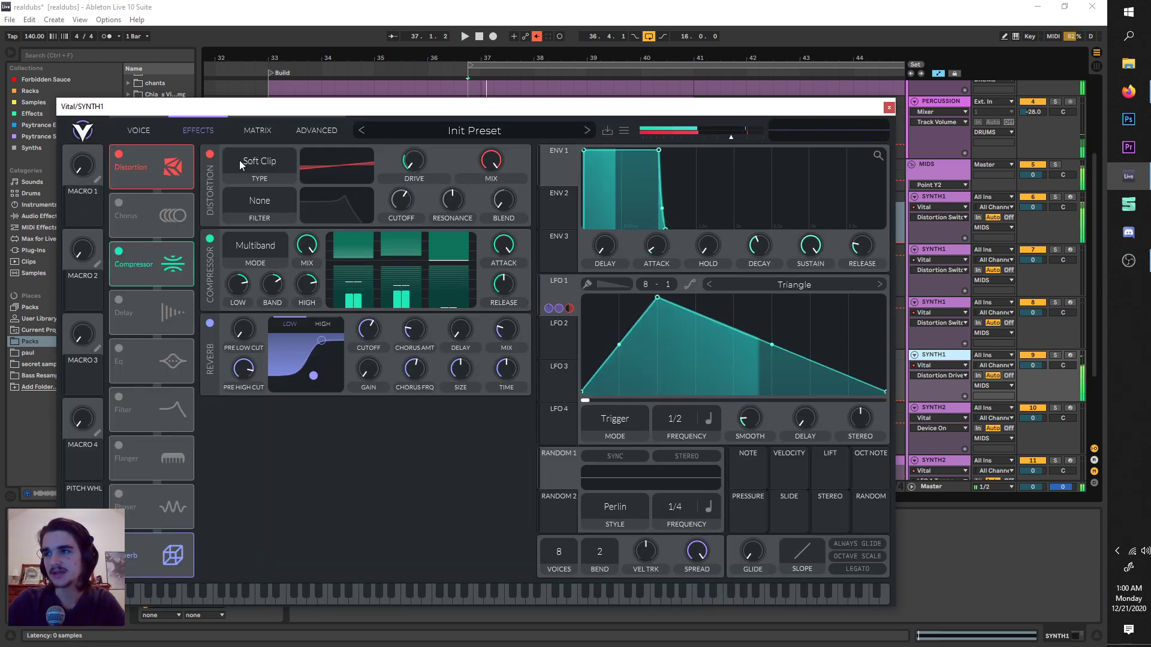
left_click(119, 156)
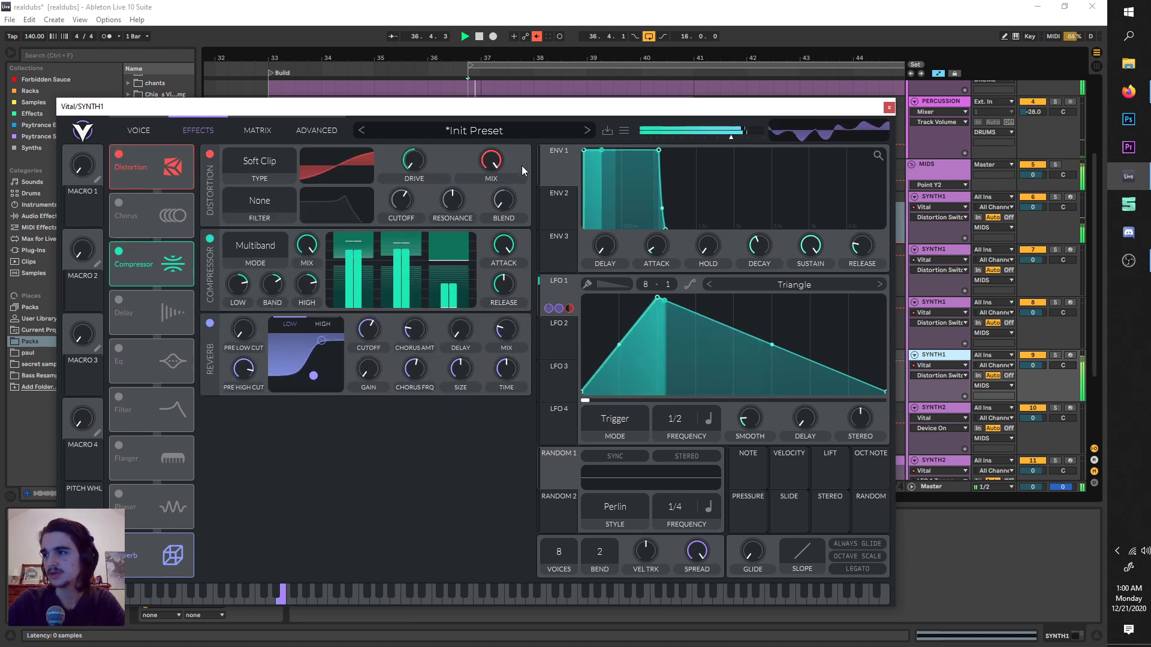
Close the synth window, move the loop to start at 41.1.1, and open Vital on the first SYNTH2 track
left_click(888, 108)
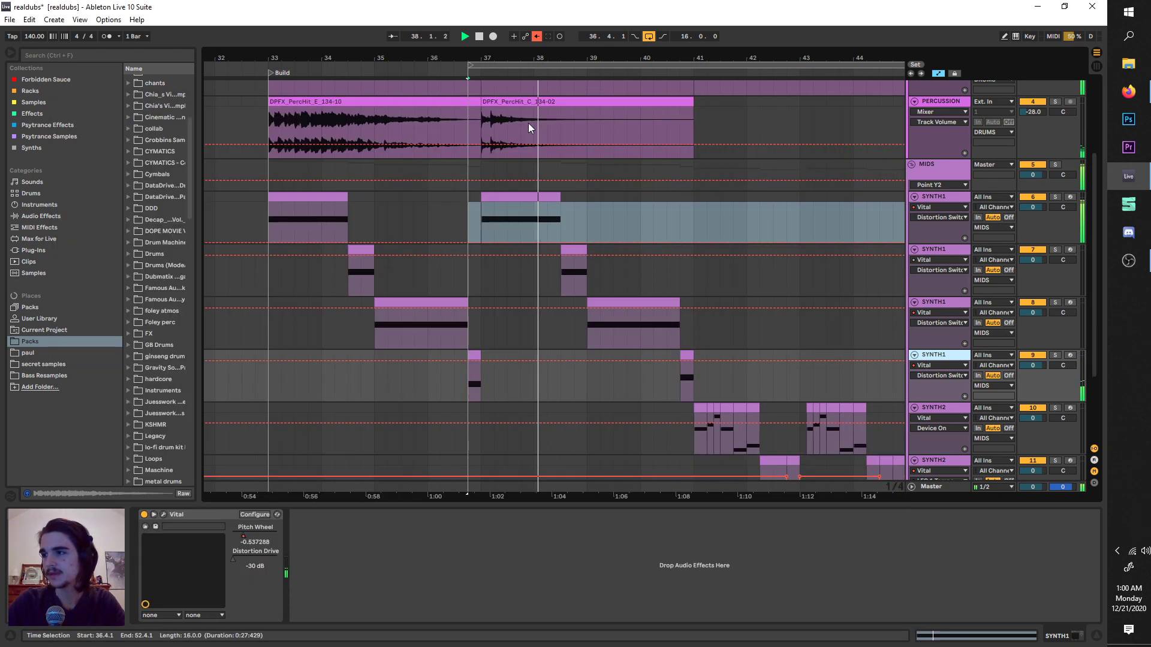
key("space")
left_click_drag(528, 58, 696, 85)
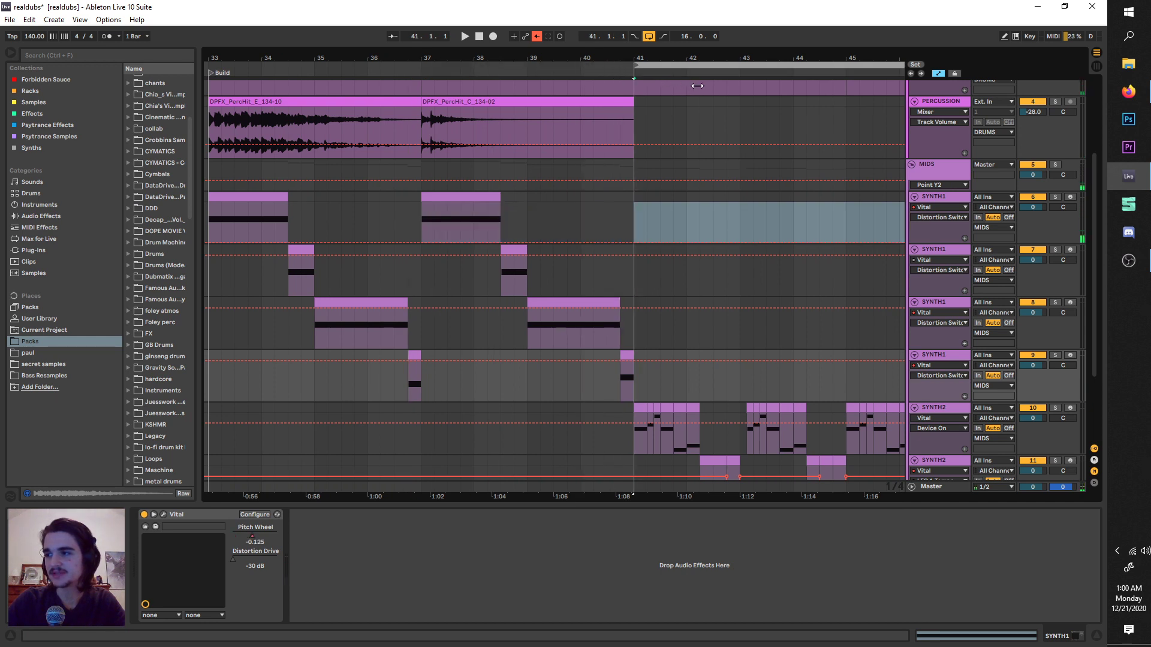
scroll(698, 276, "right", 2)
scroll(686, 295, "down", 2)
left_click(947, 324)
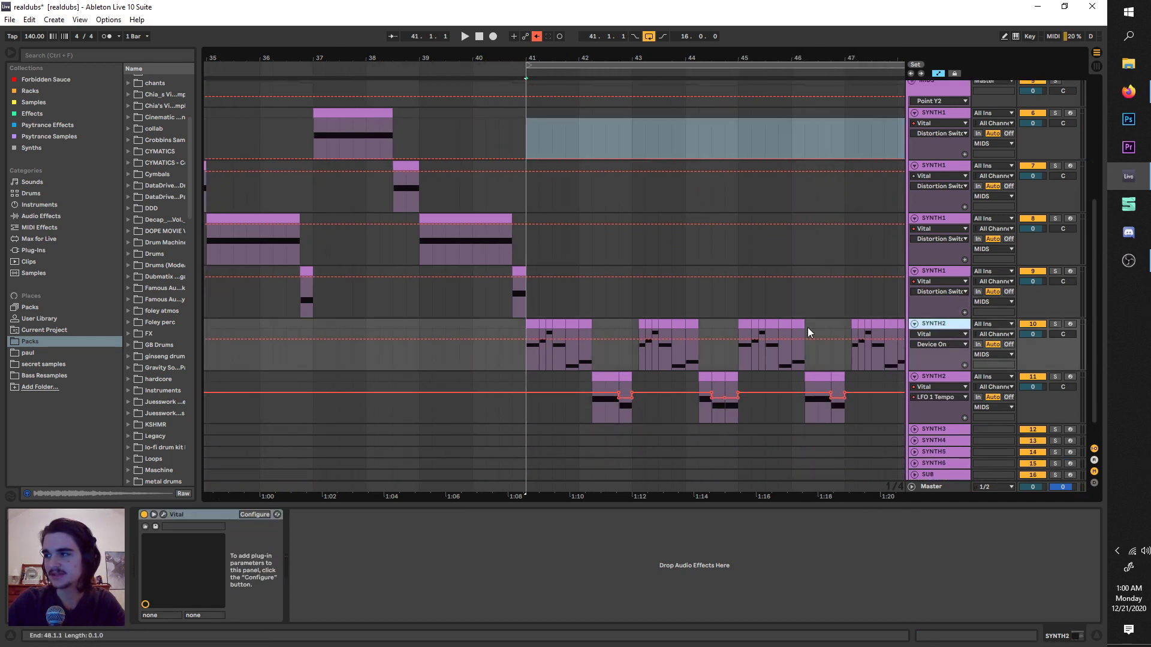
scroll(807, 327, "right", 1)
key("space")
left_click(163, 516)
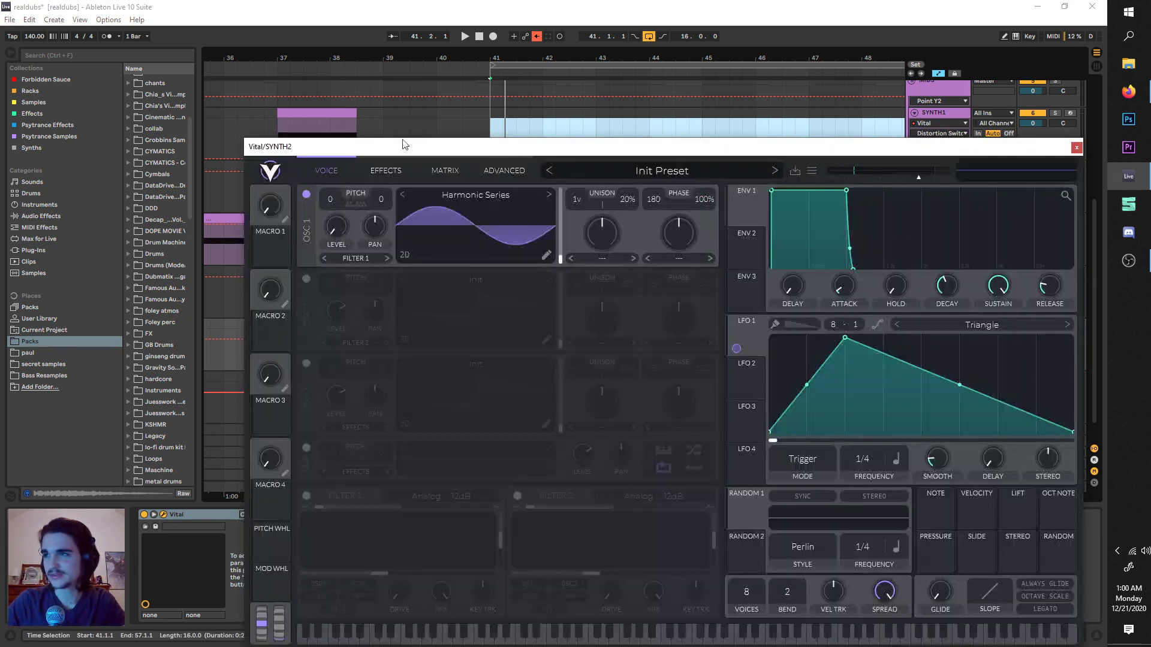
left_click_drag(539, 146, 496, 124)
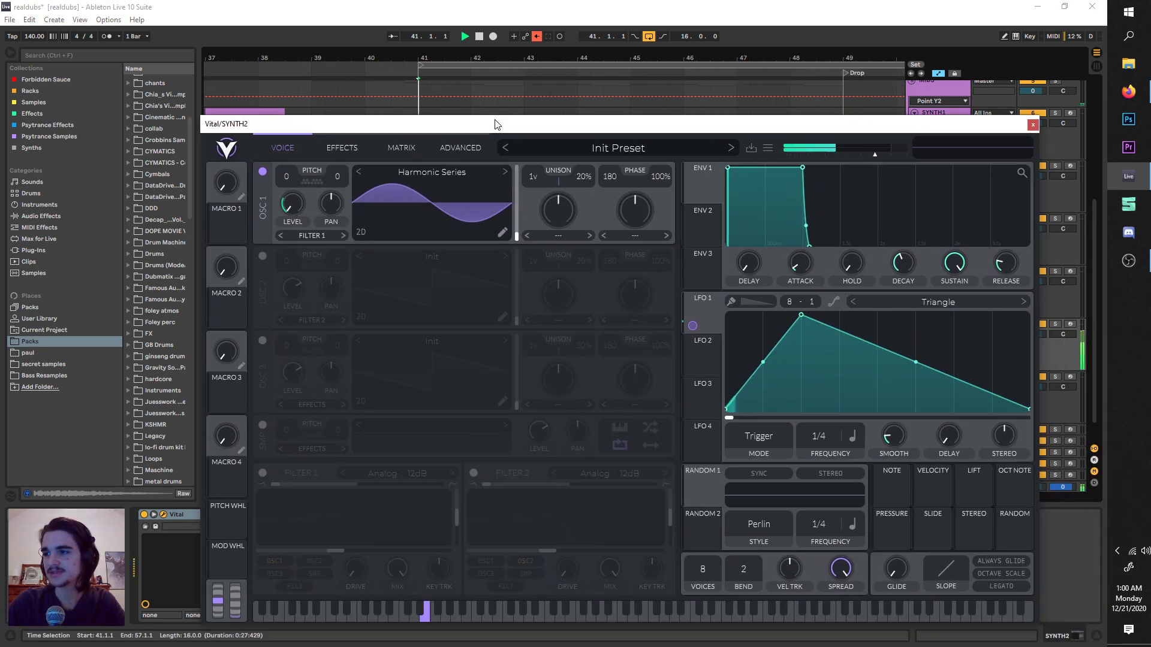
left_click_drag(967, 125, 941, 122)
Examine the effects of the first SYNTH2 patch, toggling Distortion off and on, and solo the track
key("space")
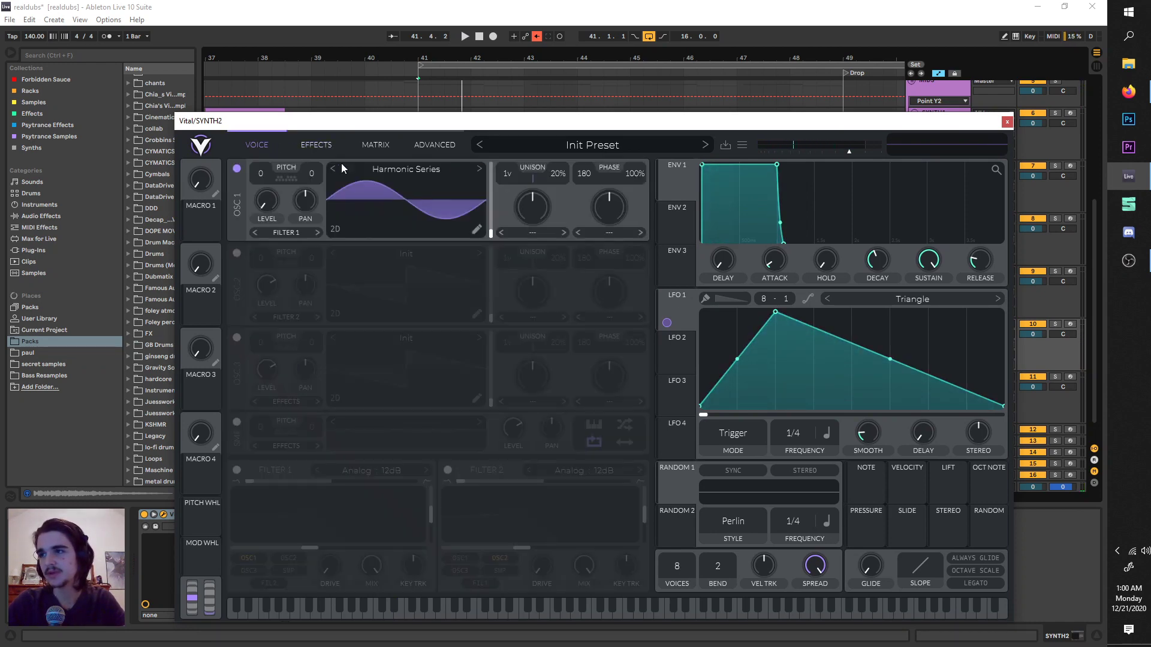
left_click(314, 146)
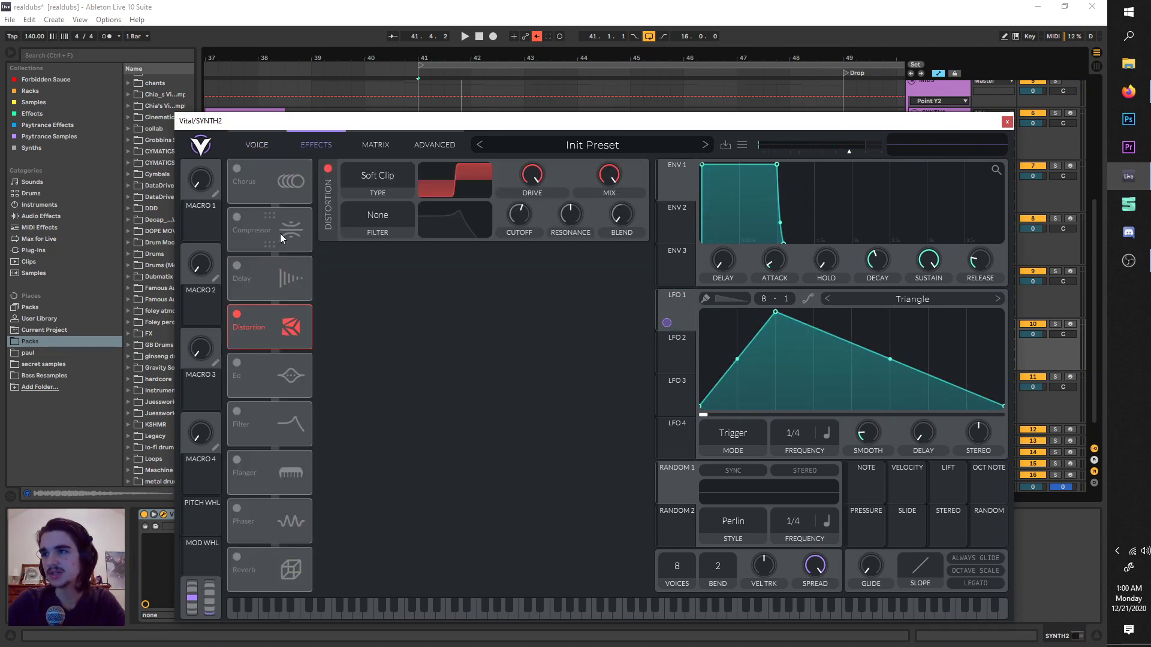
double_click(237, 315)
key("space")
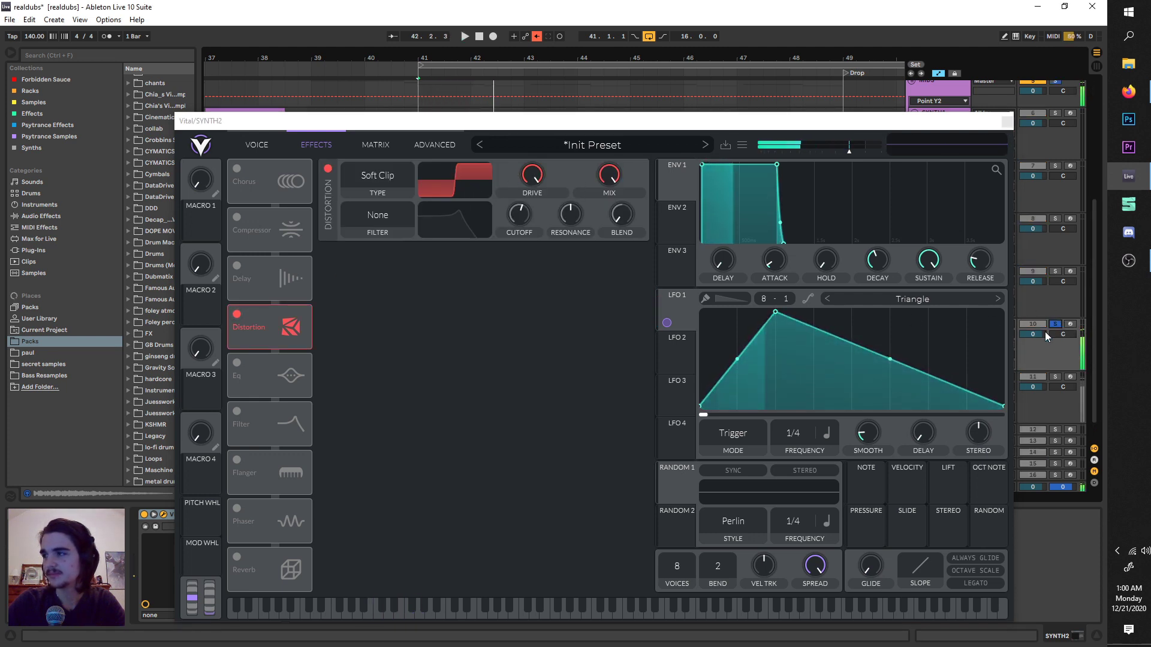
left_click(1055, 324)
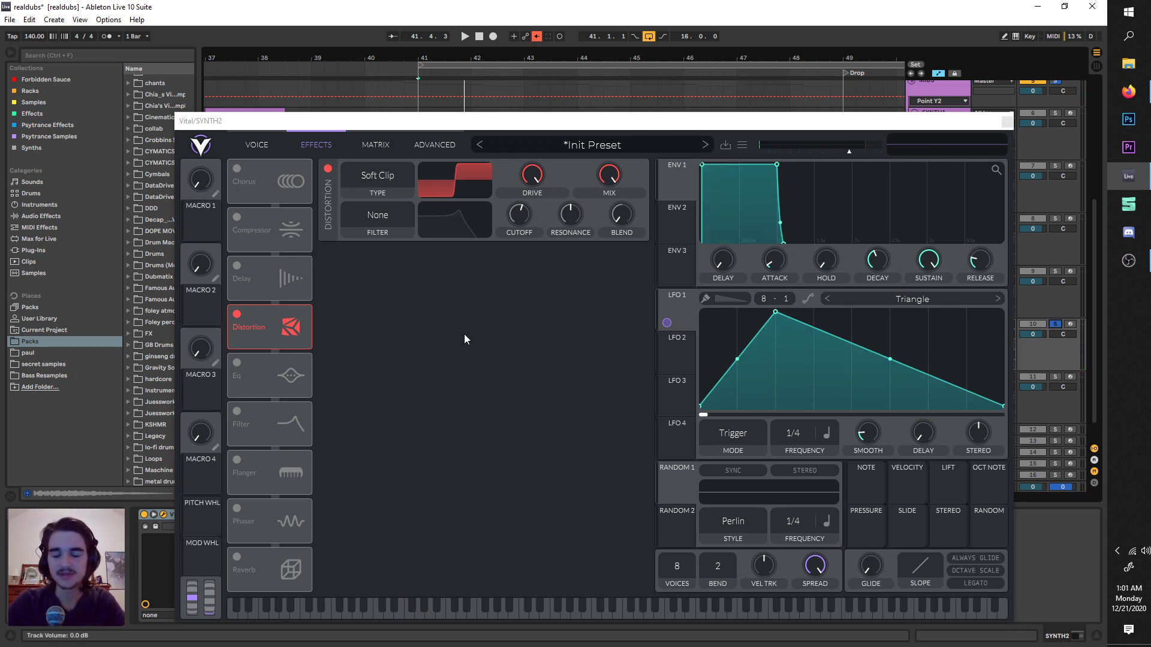
Audition the Hard Clip and Sine Fold distortion types with varied drive on the first SYNTH2 patch, and restore Soft Clip
left_click(311, 144)
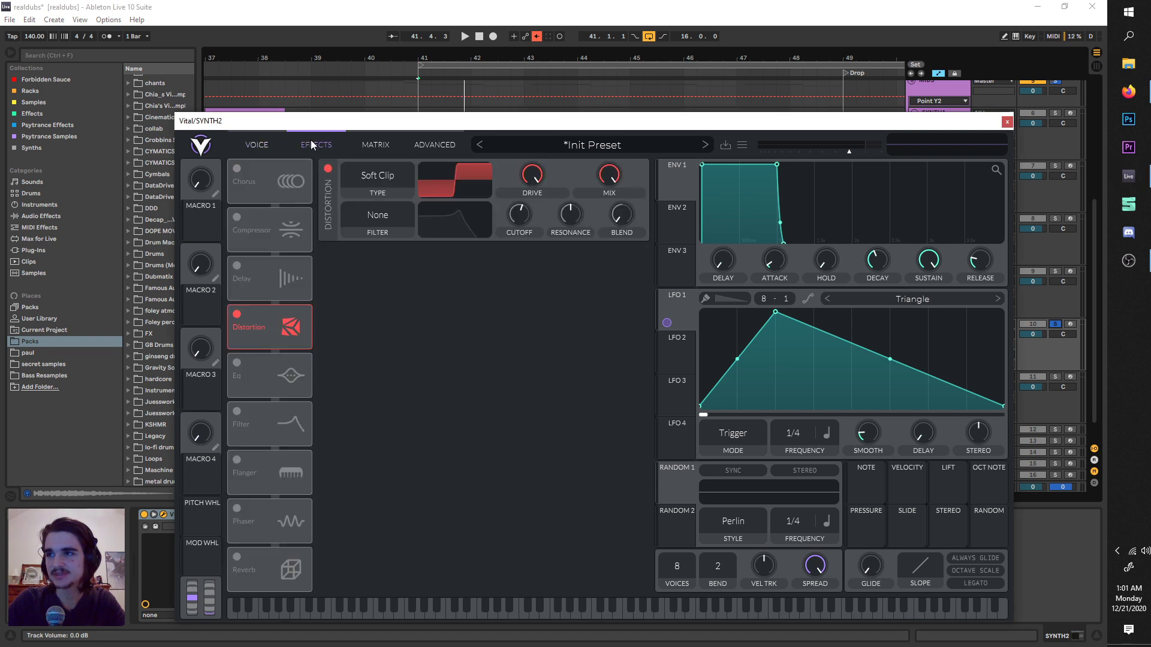
left_click(391, 174)
left_click(389, 224)
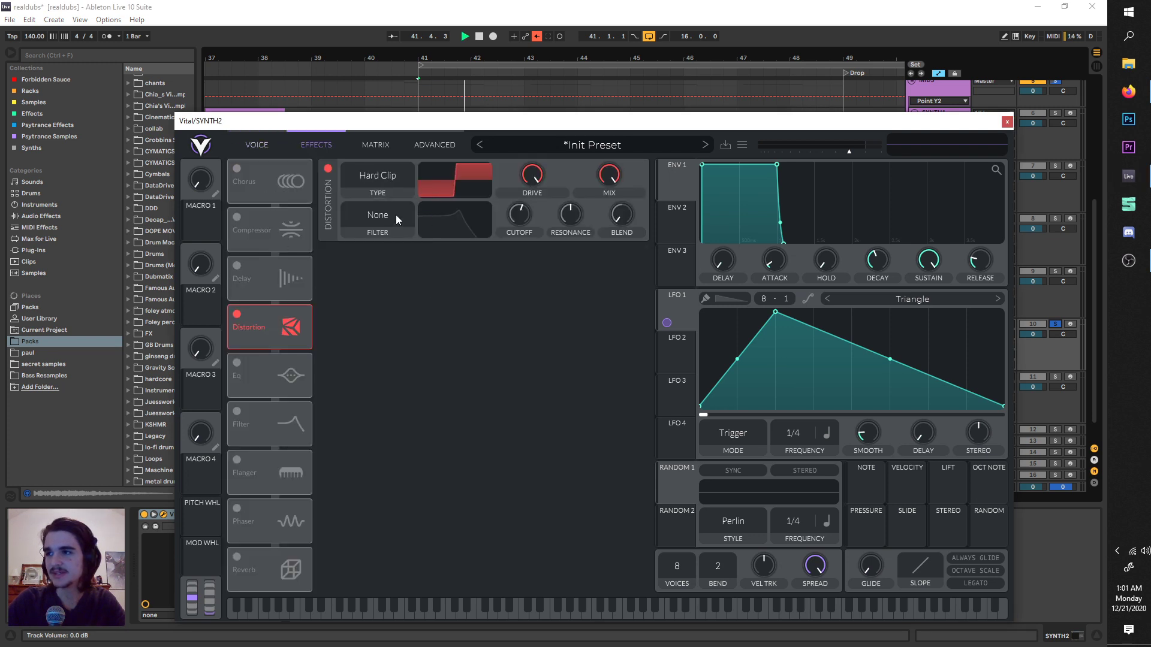
left_click(389, 183)
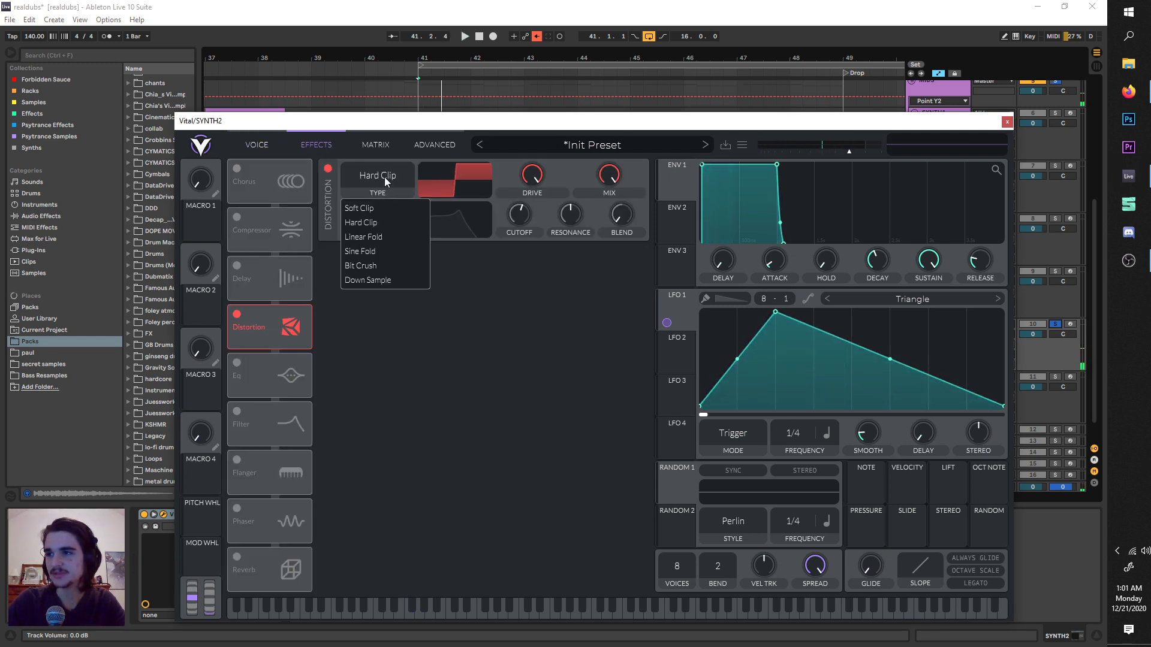
left_click(375, 249)
key("space")
left_click_drag(532, 174, 524, 212)
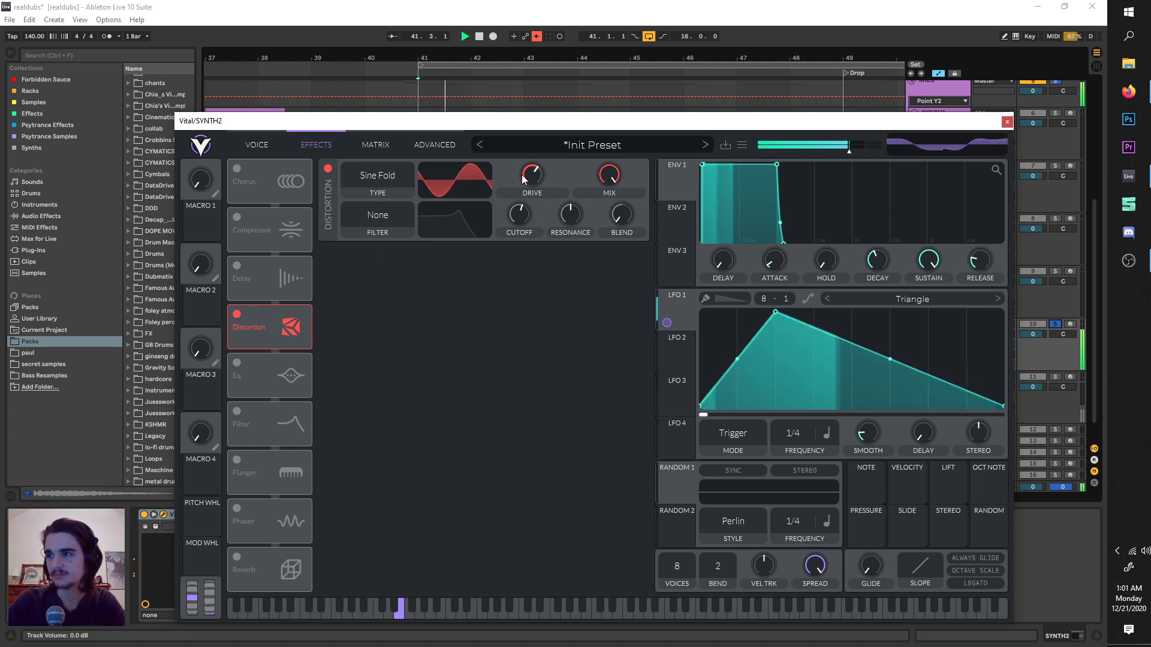
left_click(403, 173)
left_click(389, 207)
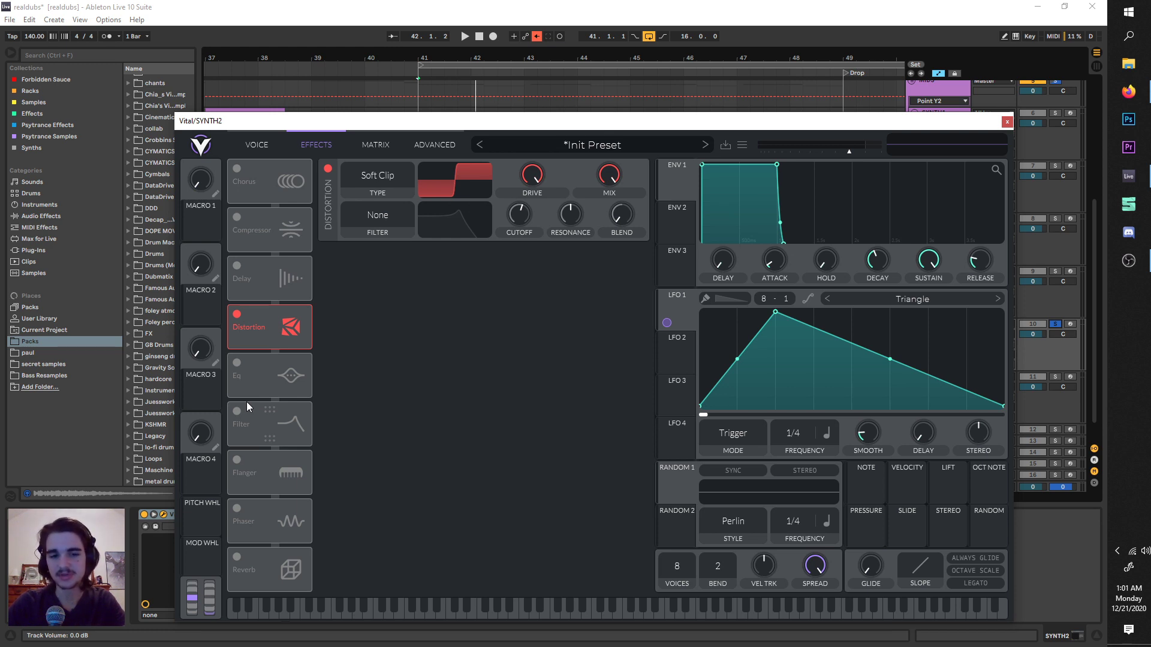
Review the first SYNTH2 patch's oscillator settings, close the synth window and unsolo the track
left_click(277, 146)
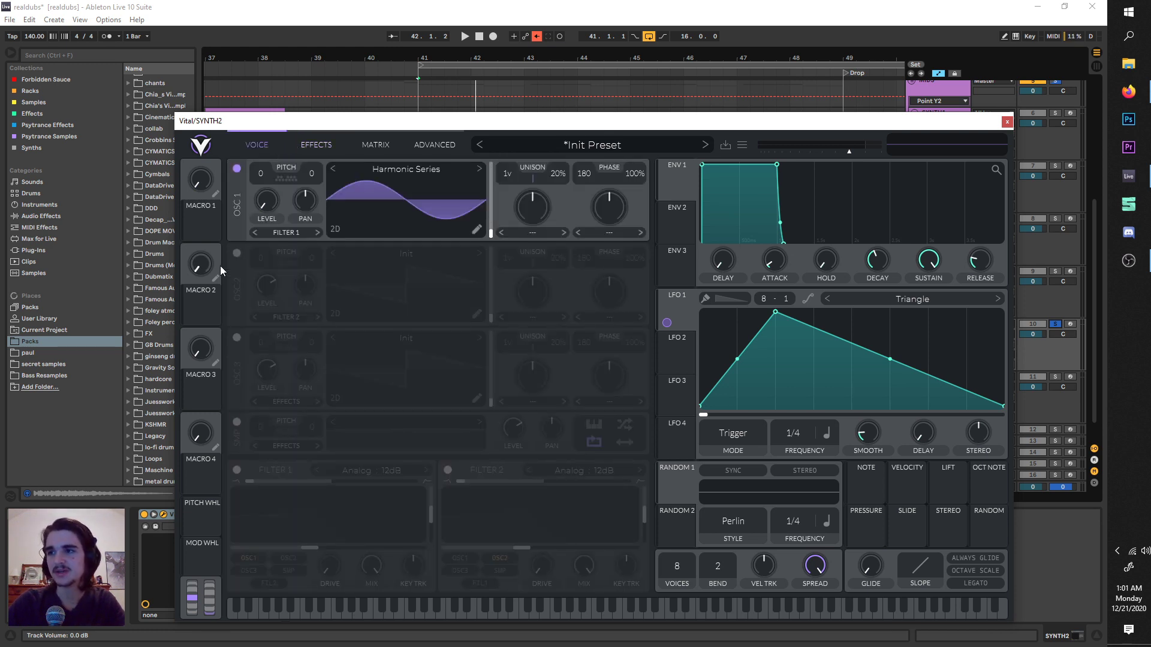
left_click(1008, 123)
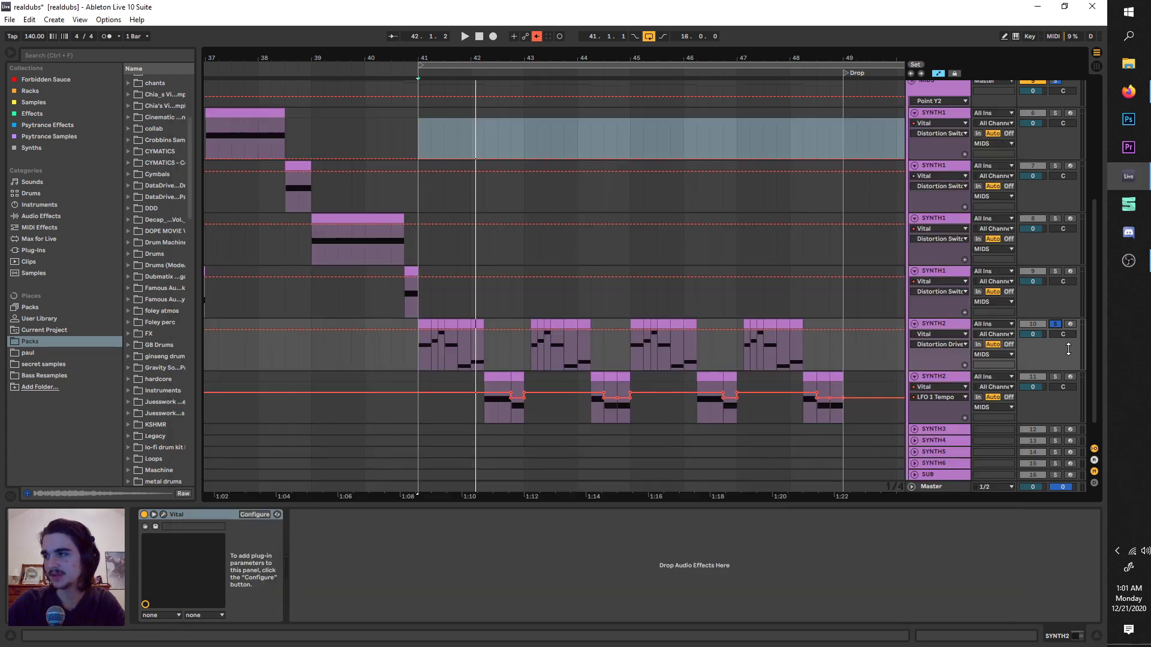
left_click(1054, 325)
Move the loop to start at 42.2.1 and open Vital on the second SYNTH2 track
key("space")
left_click_drag(498, 65, 565, 64)
left_click(950, 381)
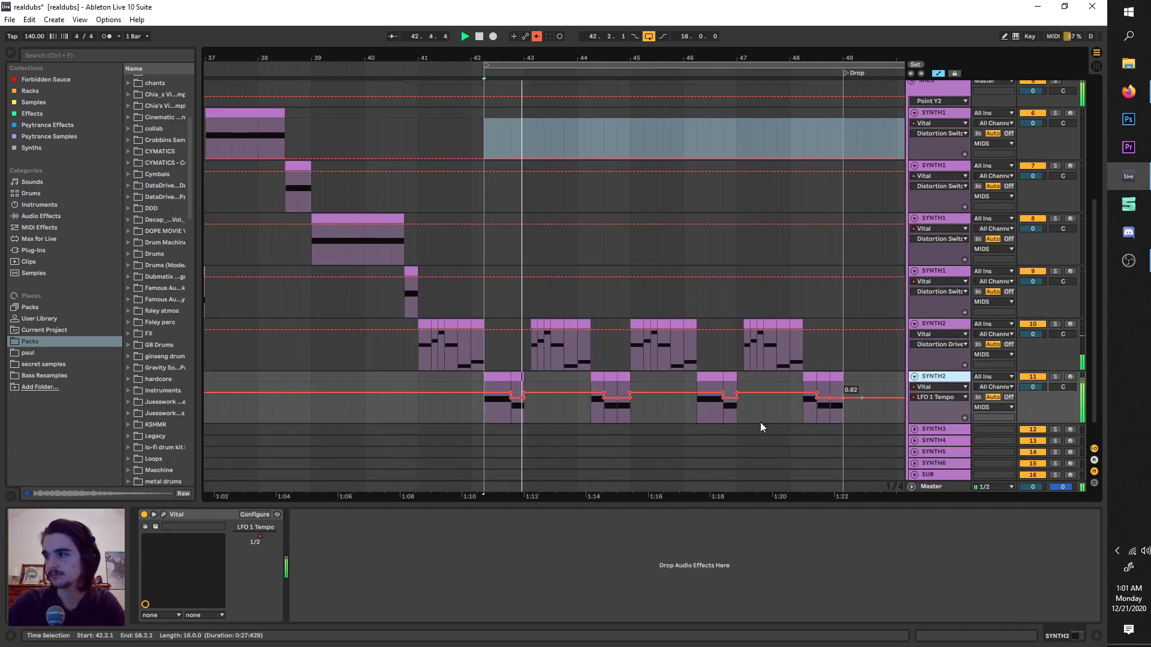
left_click(164, 513)
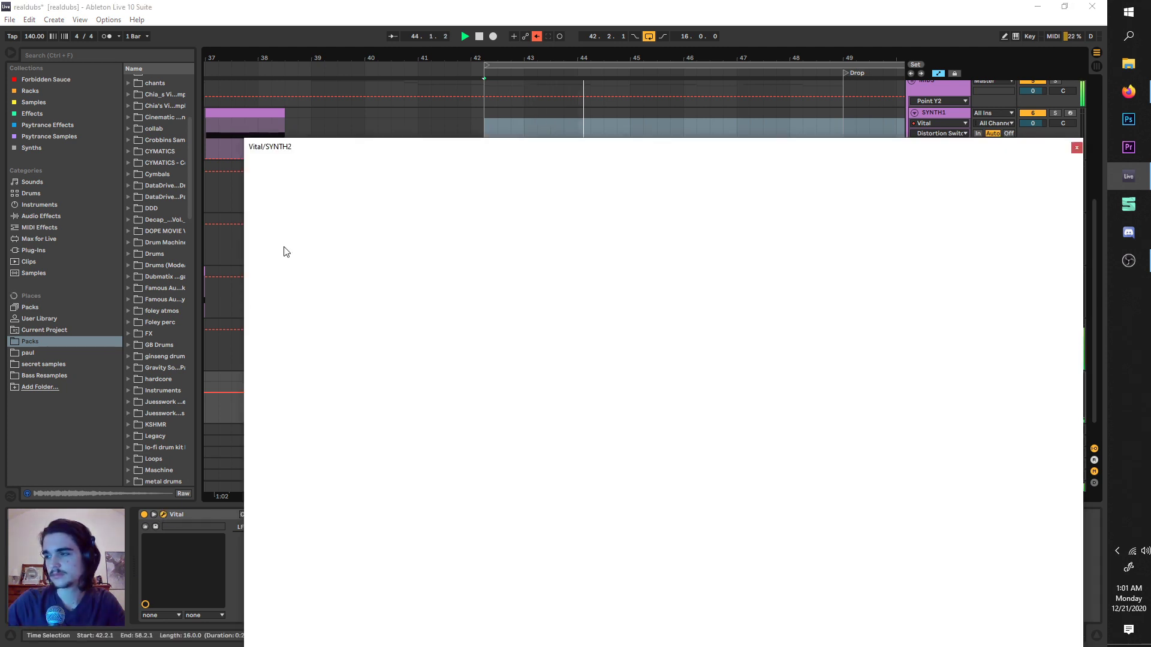
left_click_drag(328, 156, 293, 116)
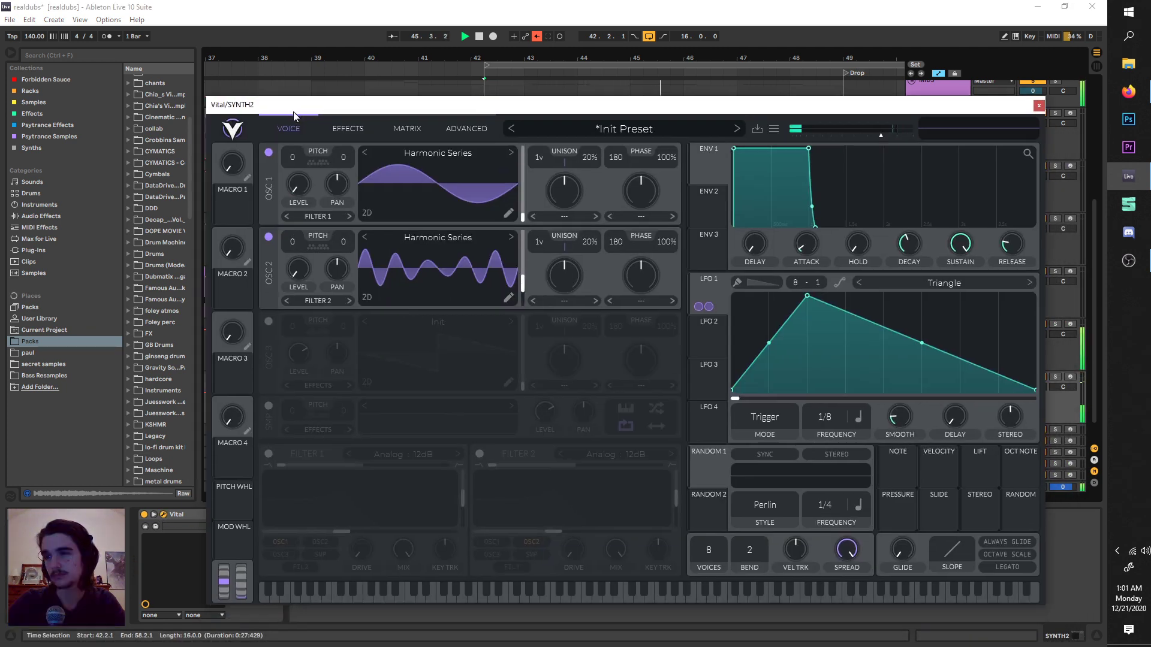
Solo the second SYNTH2 track and examine its patch's Harmonic Series wavetable choice, effects and oscillator levels
left_click(1055, 377)
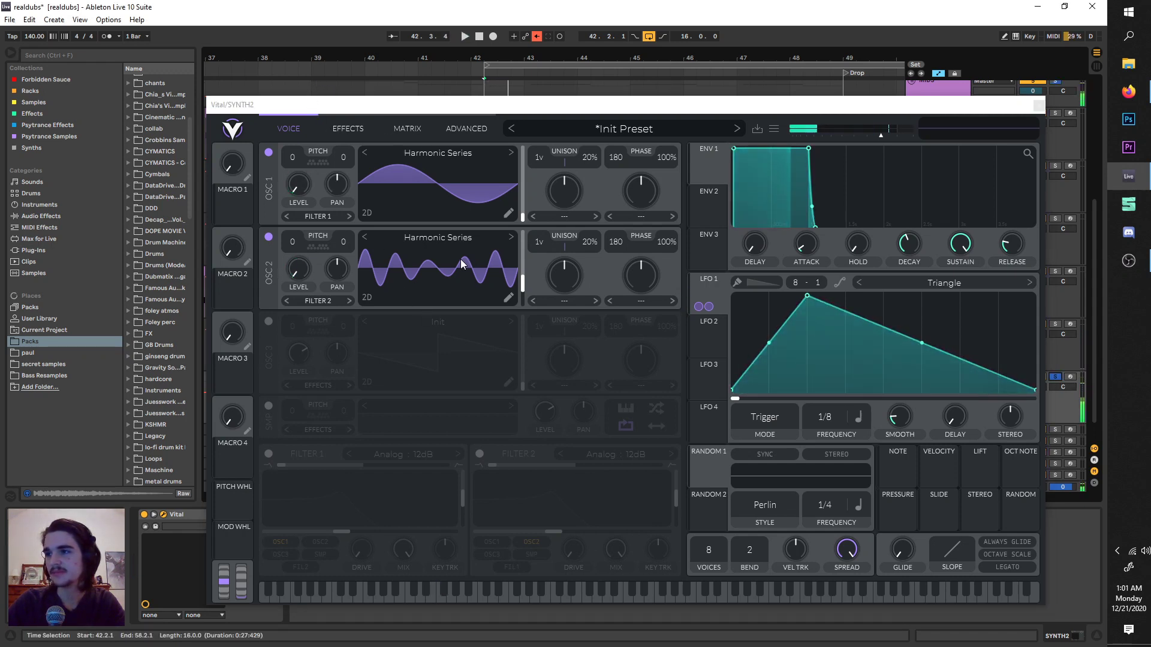
left_click(429, 154)
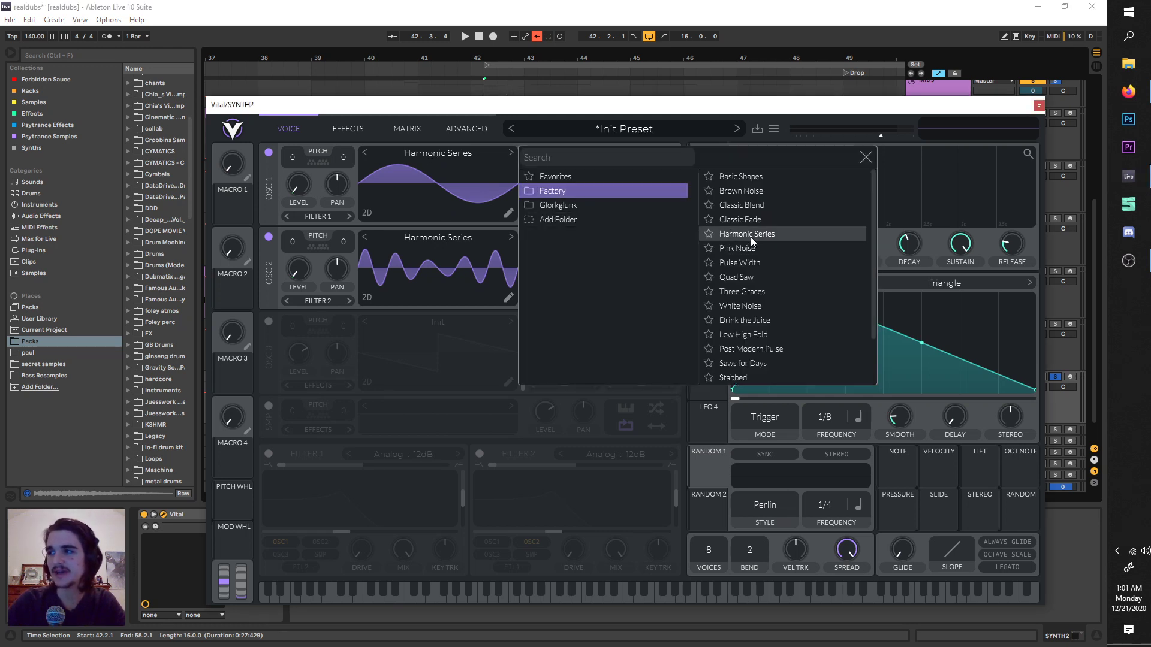
left_click(355, 120)
left_click(348, 129)
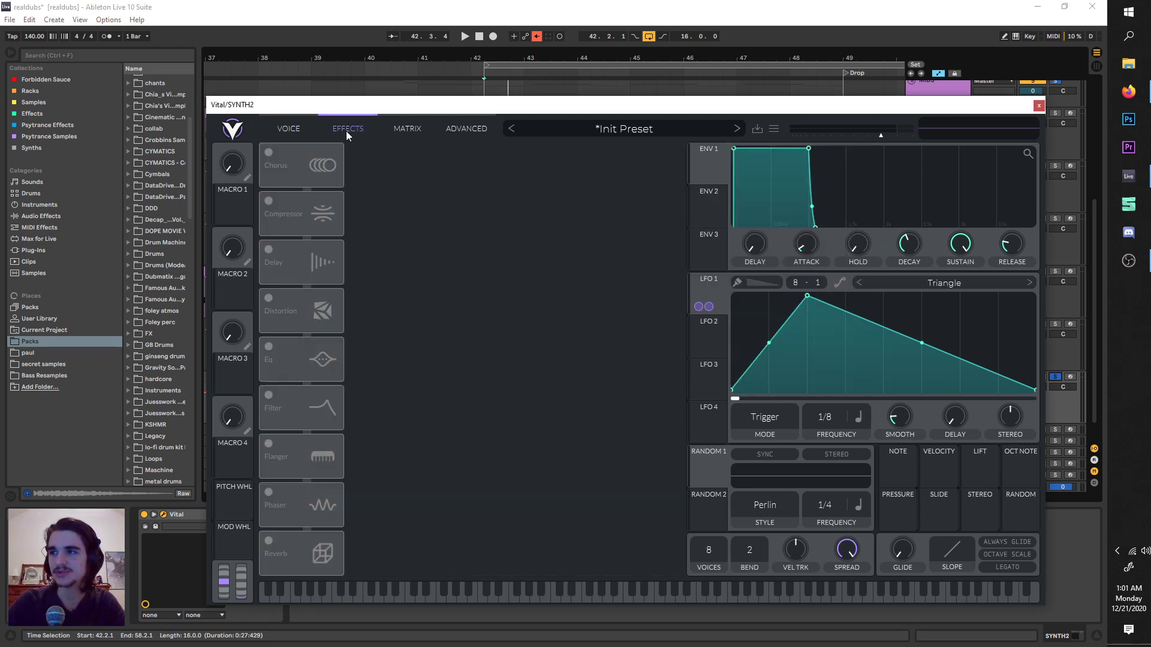
left_click(277, 135)
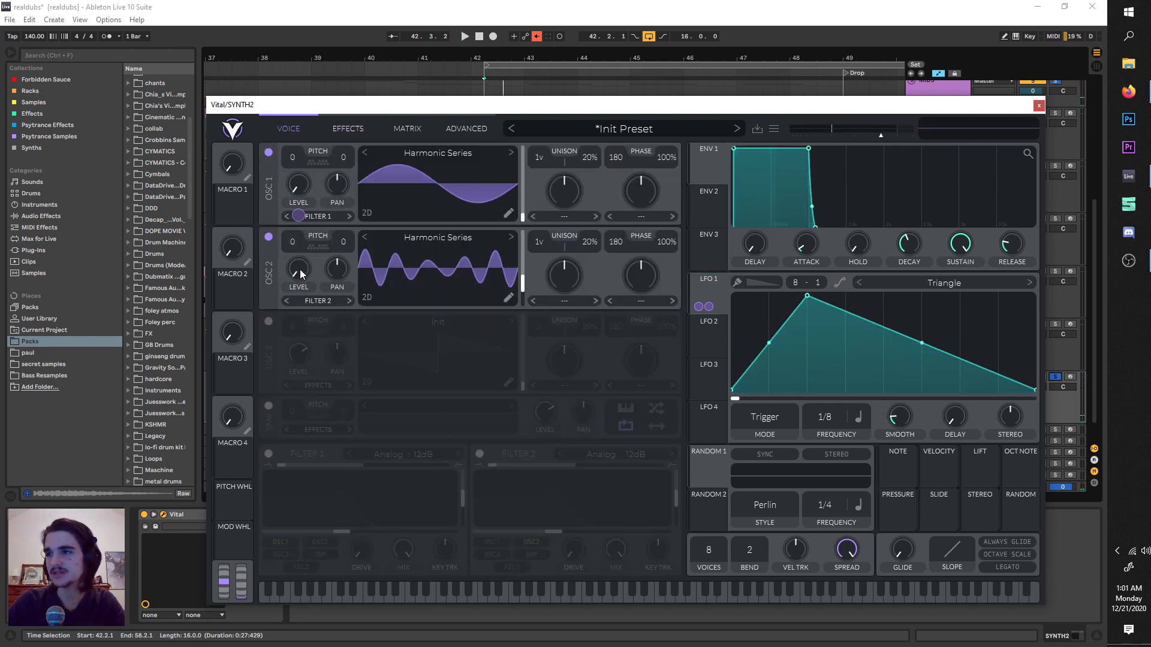
key("space")
key("space")
Close the synth window, unsolo the second SYNTH2 track, and play the loop with all tracks
left_click(1038, 105)
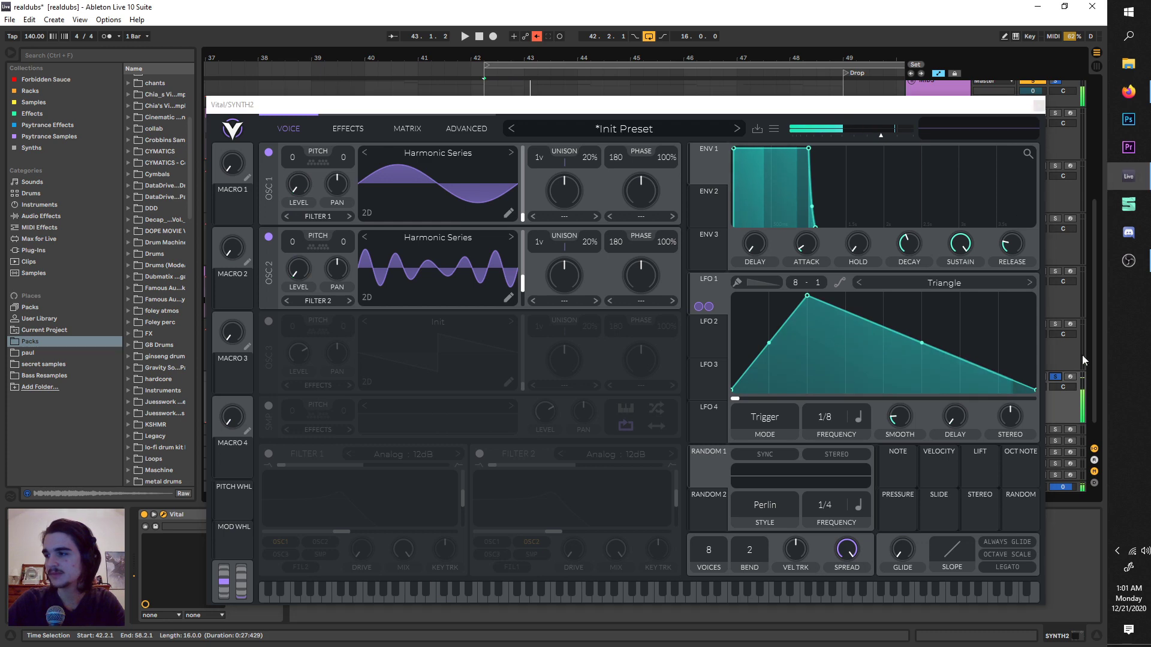
key("space")
left_click(1053, 376)
key("space")
key("space")
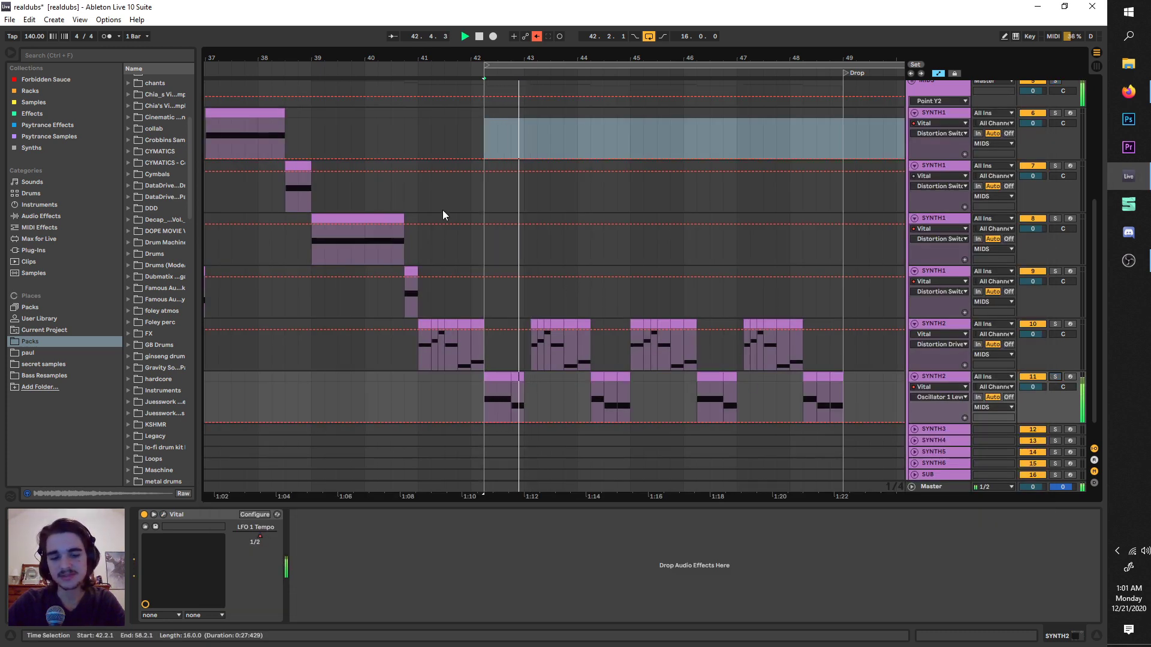
Move the loop to cover the Build section from 33.1.1 to 49.1.1 and audition its beginning
scroll(451, 206, "down", 3)
key("space")
left_click_drag(530, 65, 316, 70)
key("space")
key("space")
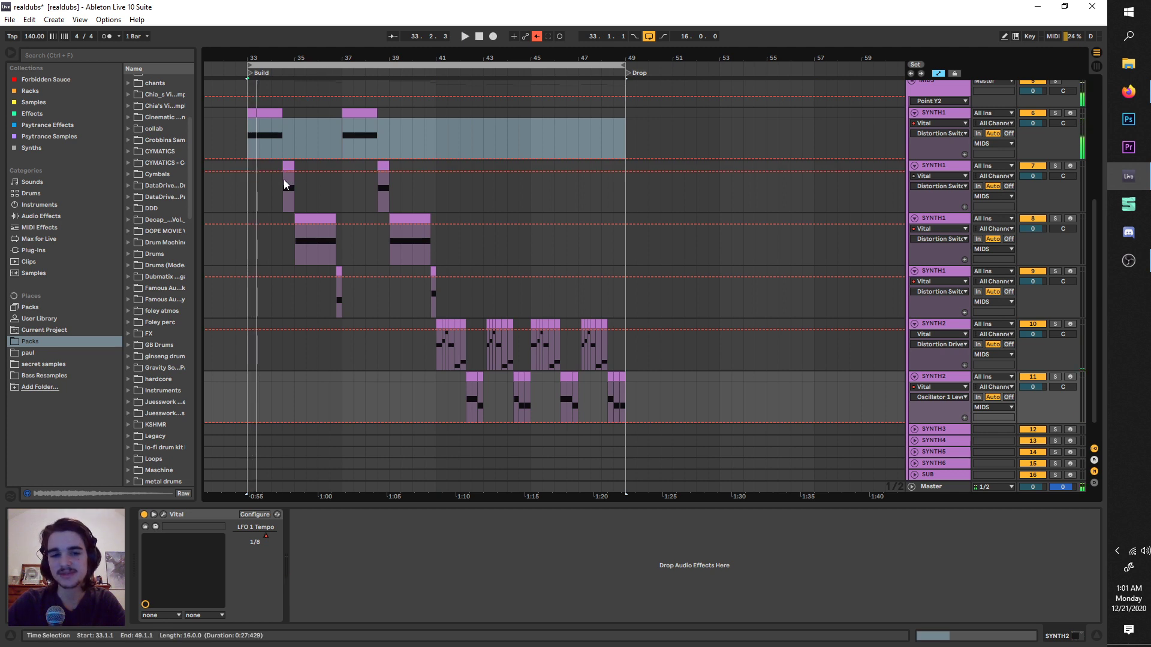
scroll(292, 192, "up", 2)
scroll(299, 203, "down", 2)
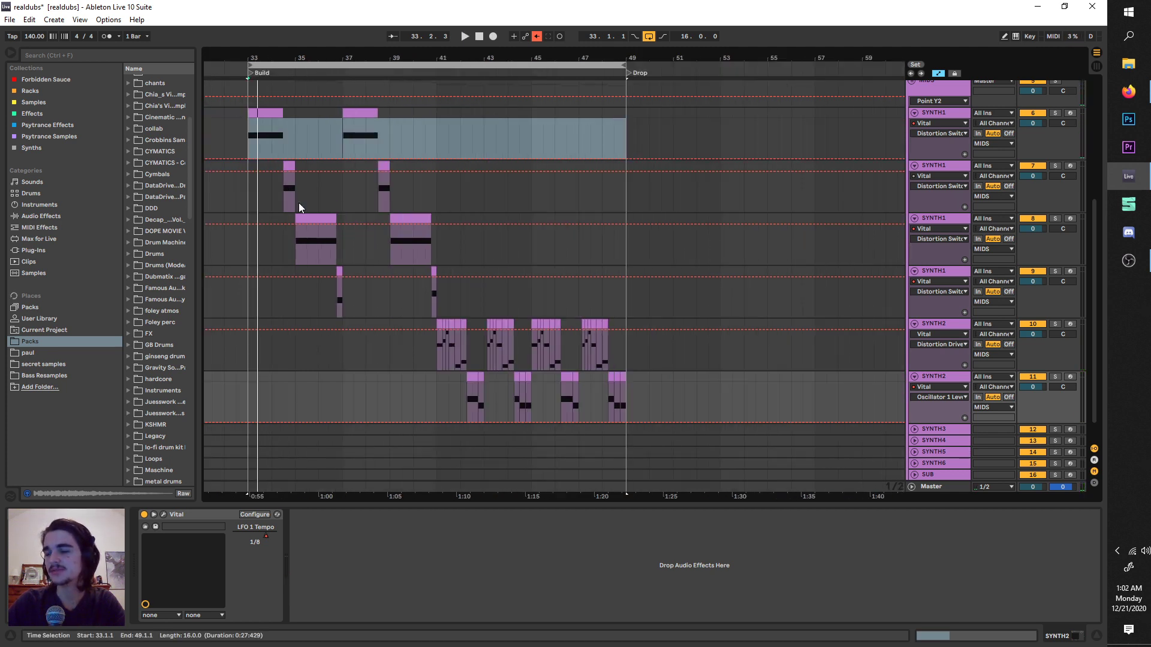
Group the first SYNTH1 track on its own within the MIDS group
key("plus")
key("plus")
key("plus")
key("space")
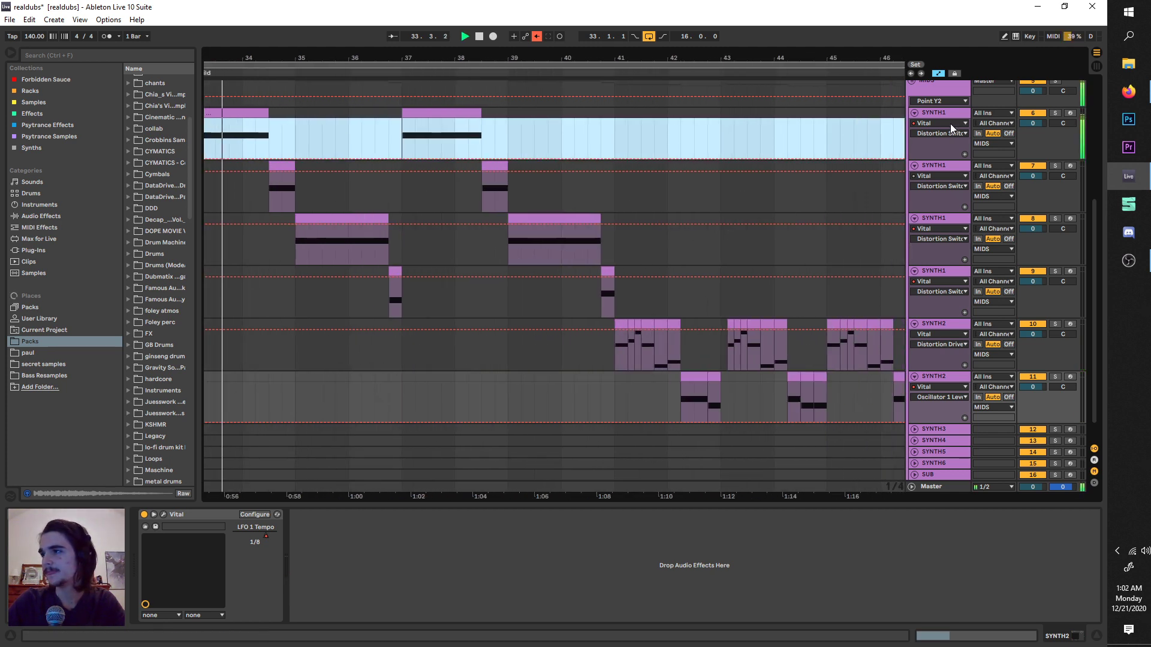
key("ctrl+g")
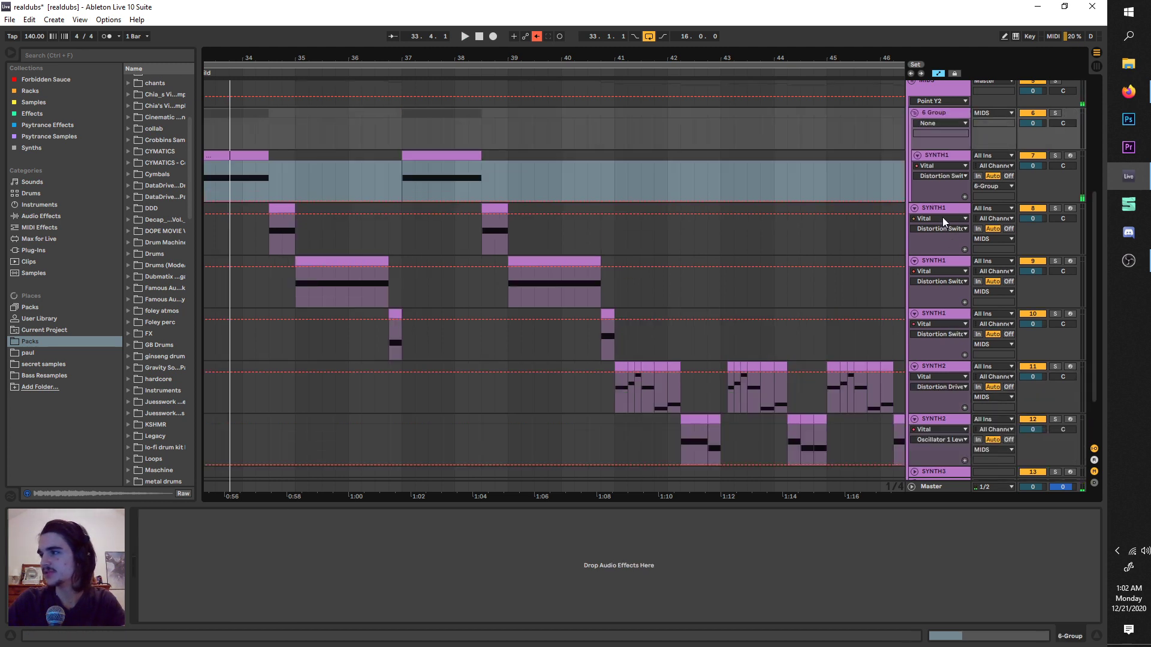
Move the remaining SYNTH1 tracks and both SYNTH2 tracks into the new group inside MIDS, and switch that group off
left_click(934, 228)
left_click_drag(940, 264, 939, 257)
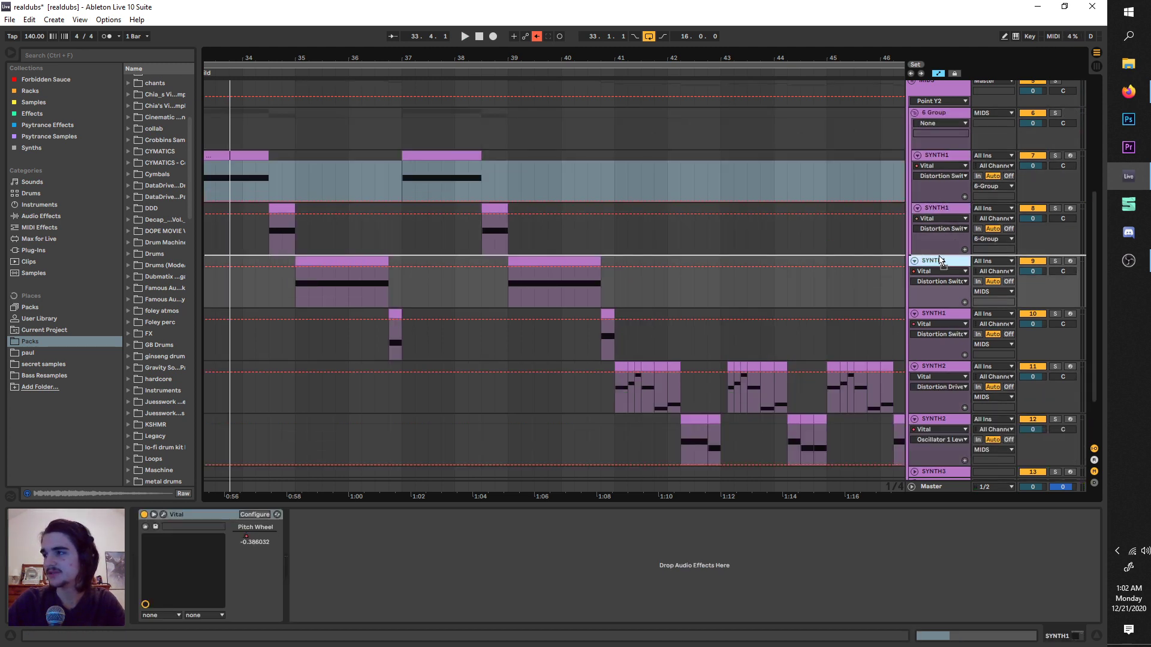
left_click_drag(927, 314, 929, 307)
left_click_drag(934, 350, 940, 367)
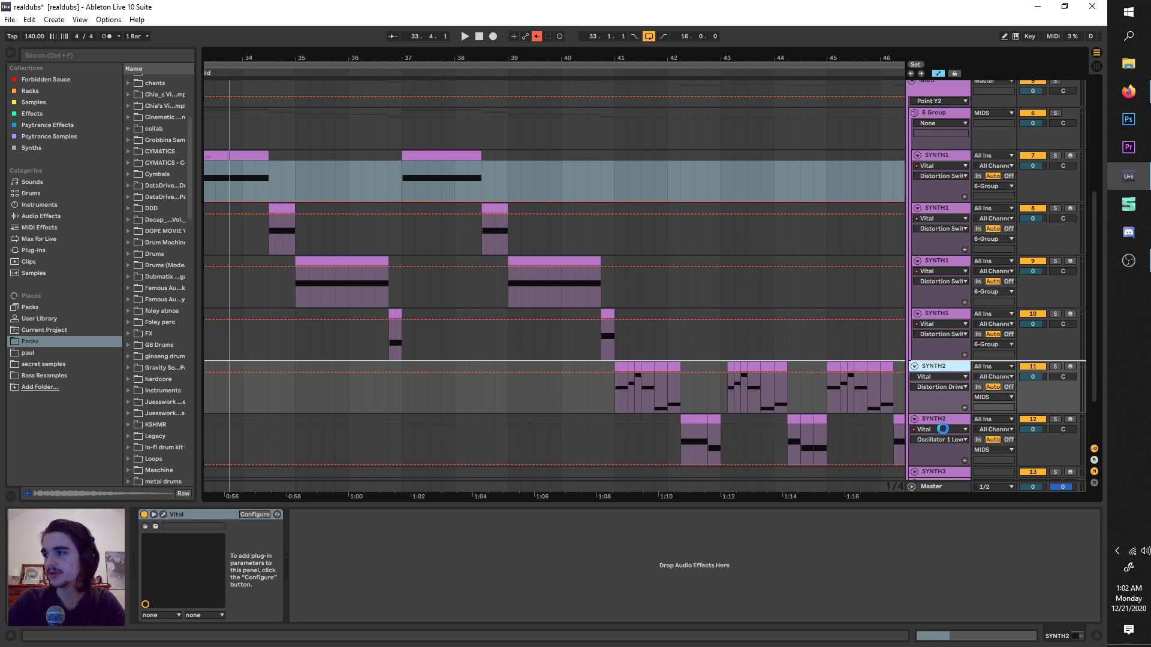
left_click(943, 429)
left_click(939, 414)
left_click_drag(941, 418, 940, 412)
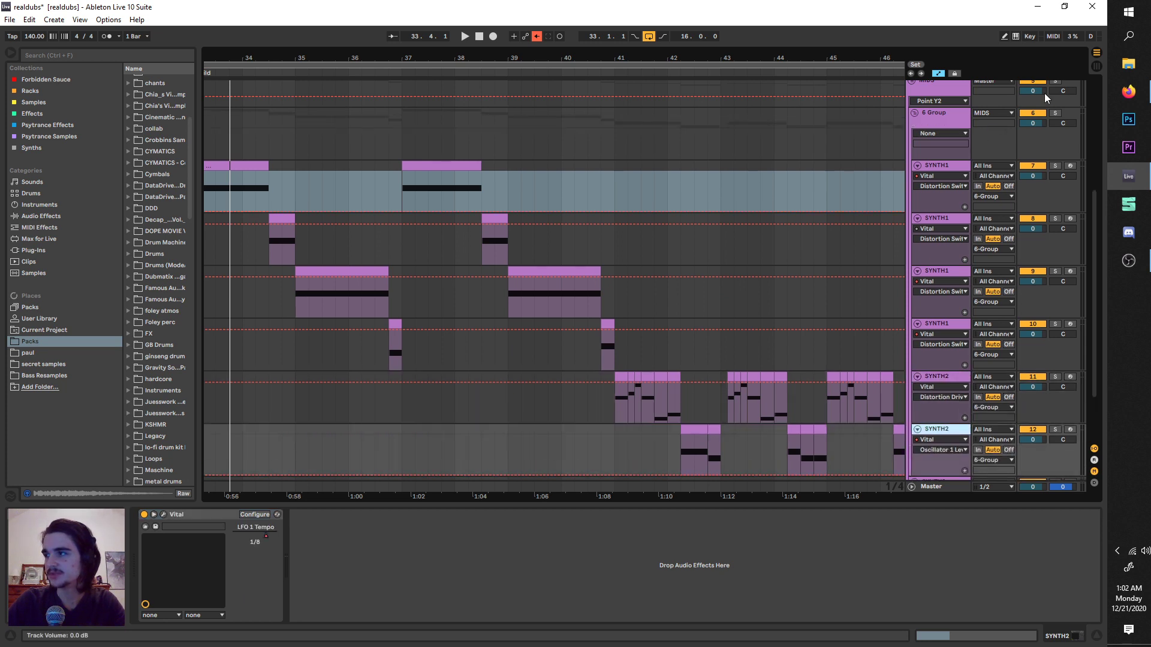
scroll(1044, 96, "up", 1)
left_click(1032, 136)
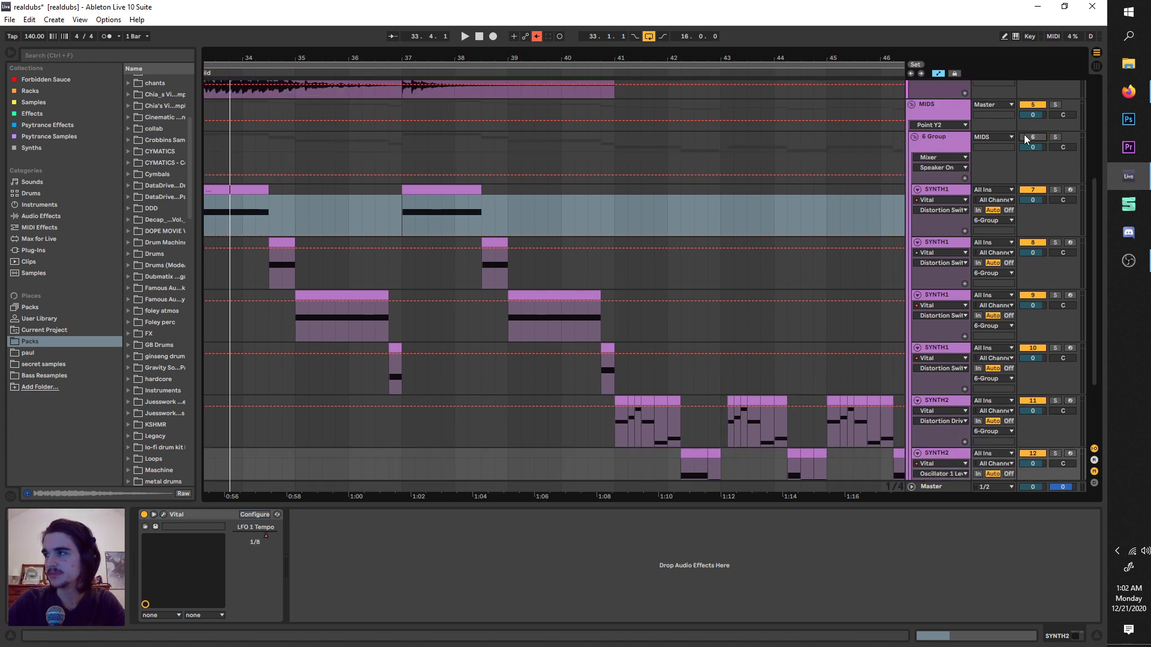
Unfold the SYNTH3 track and copy the first SYNTH1 clip onto it at 33.1.1
left_click(232, 186)
scroll(250, 279, "left", 2)
scroll(250, 280, "down", 3)
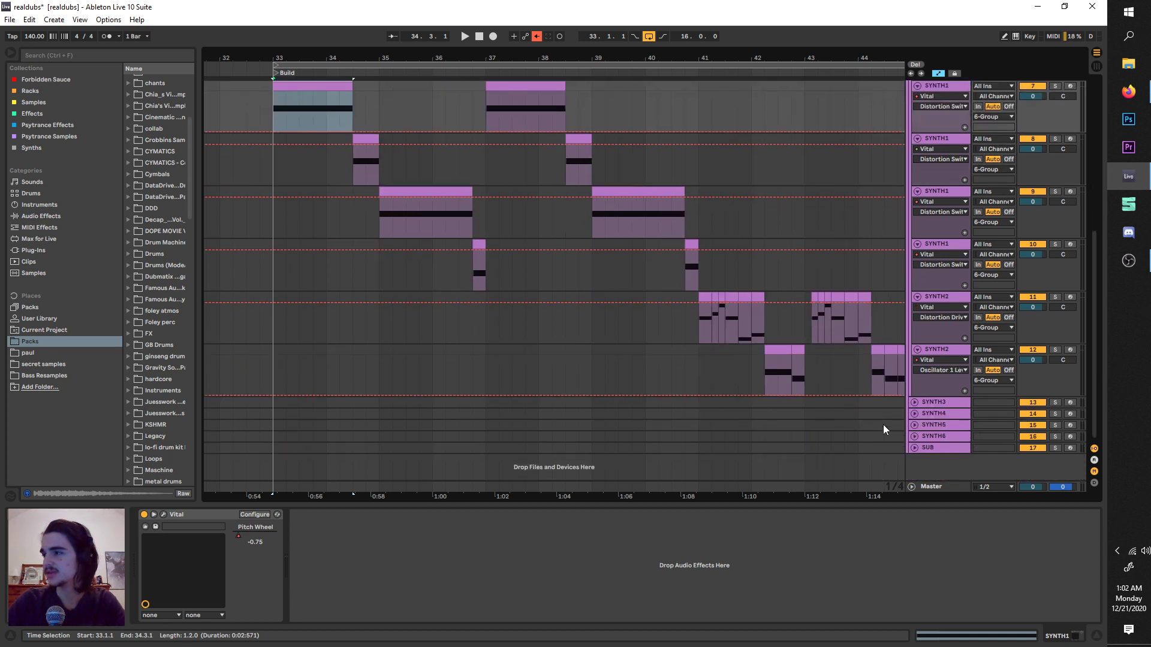
left_click(914, 403)
left_click(275, 399)
key("ctrl+v")
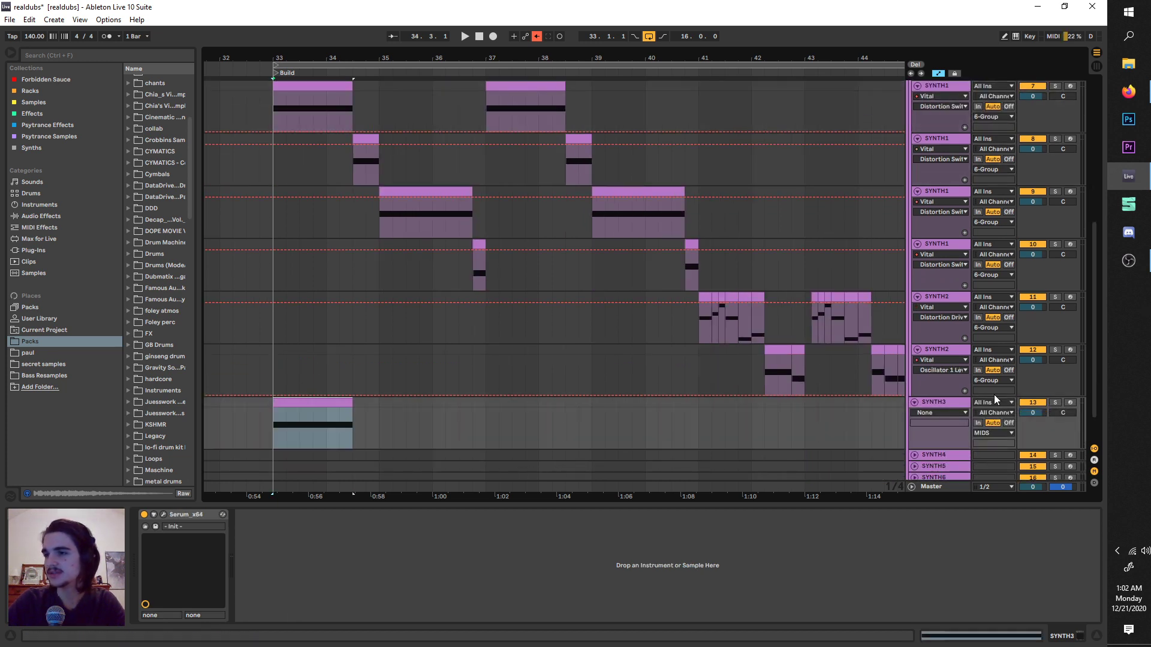
Replace Serum on the SYNTH3 track with a new Vital instance, solo the track and audition the initial patch
key("space")
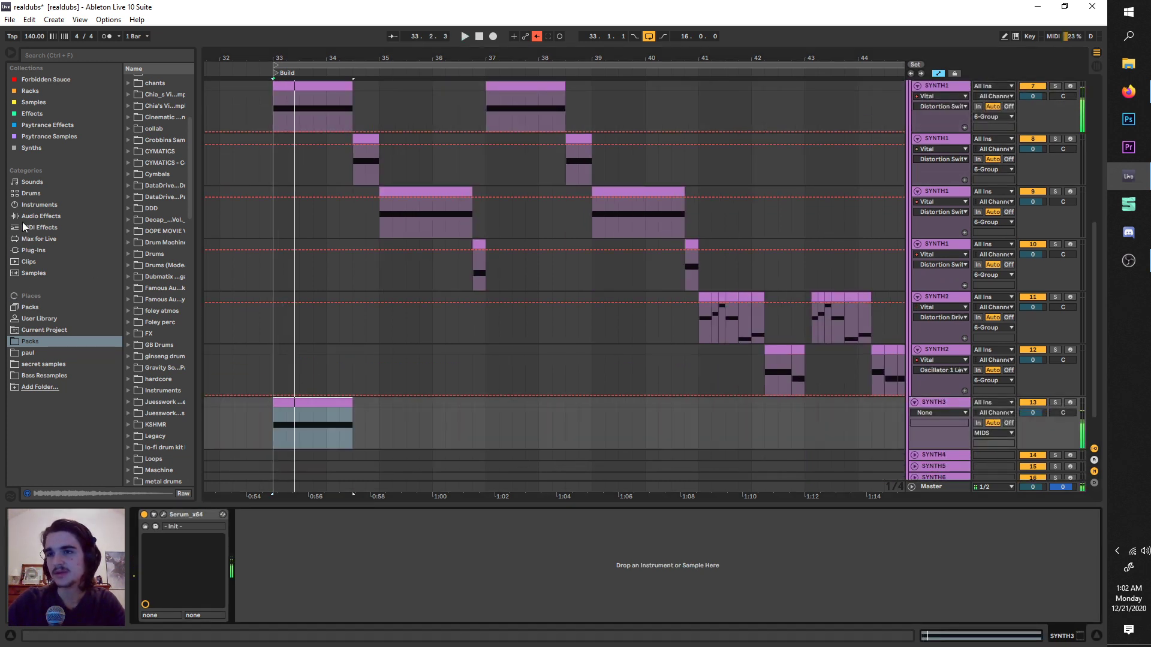
left_click_drag(190, 235, 233, 235)
left_click(56, 250)
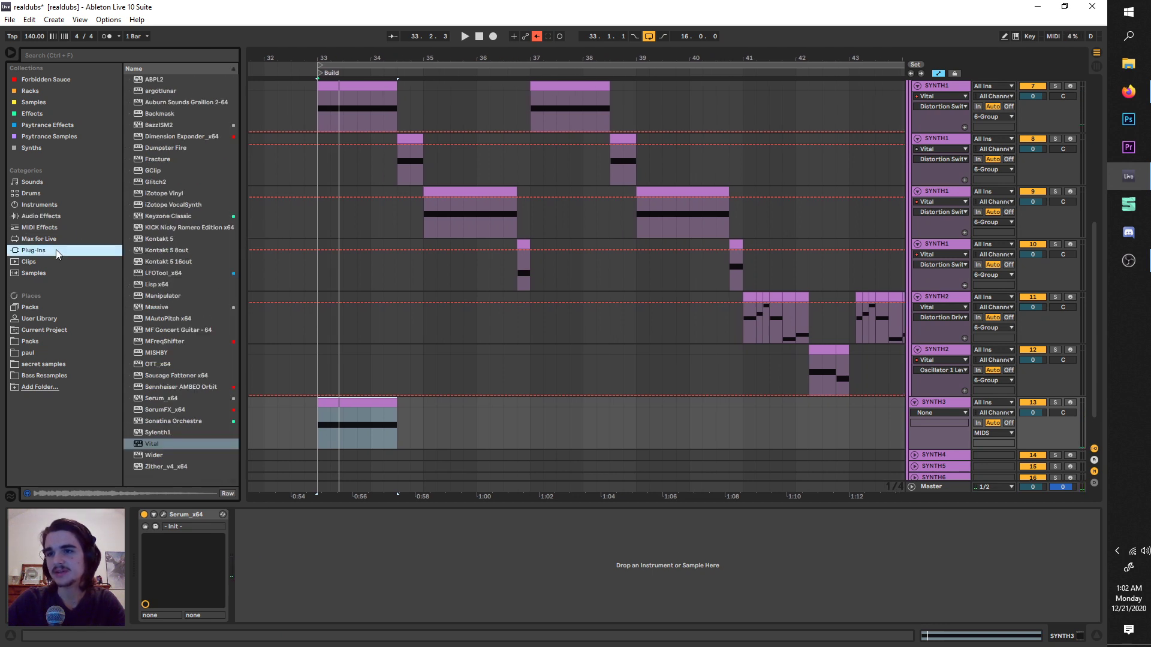
left_click_drag(157, 444, 168, 541)
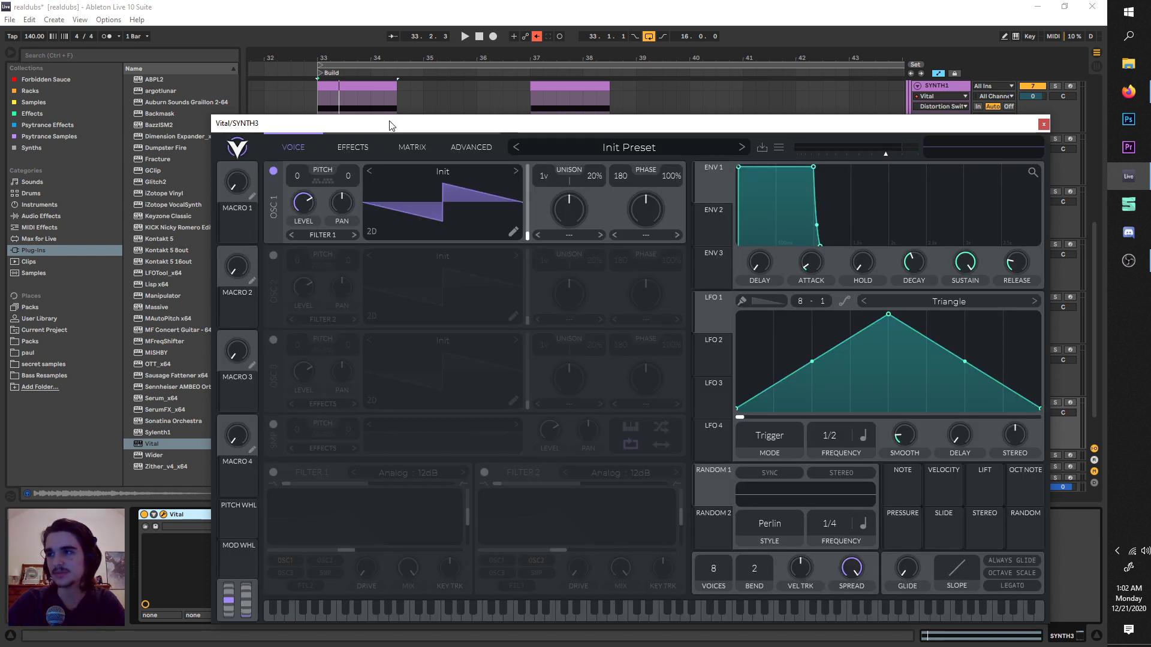
left_click_drag(391, 125, 236, 72)
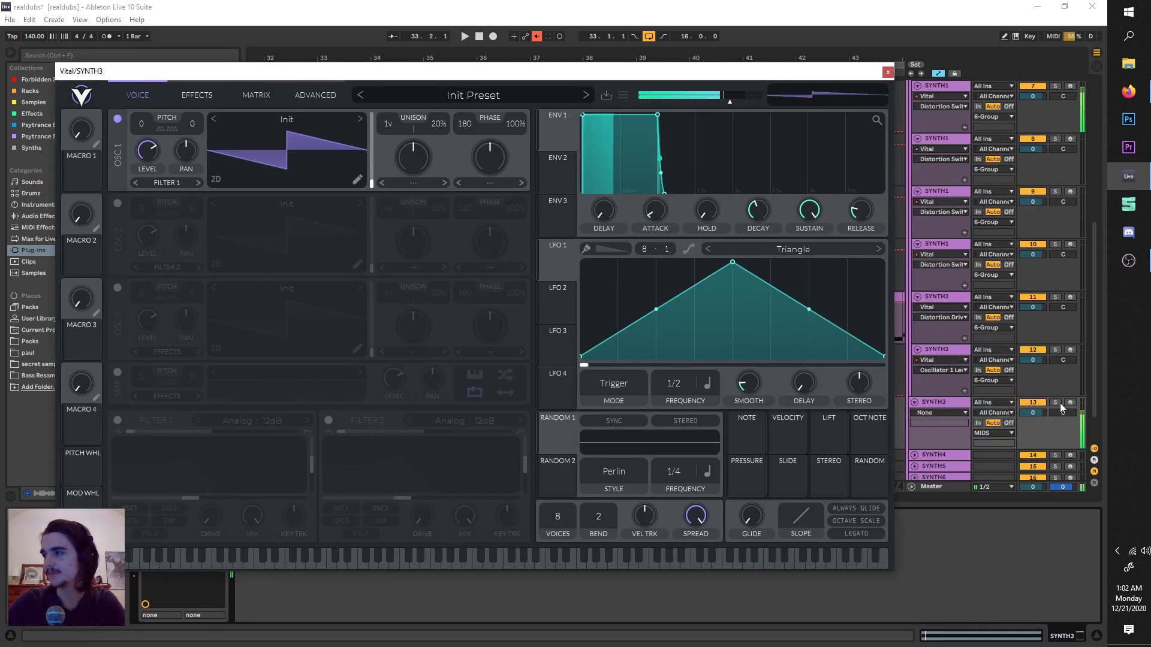
key("space")
key("space")
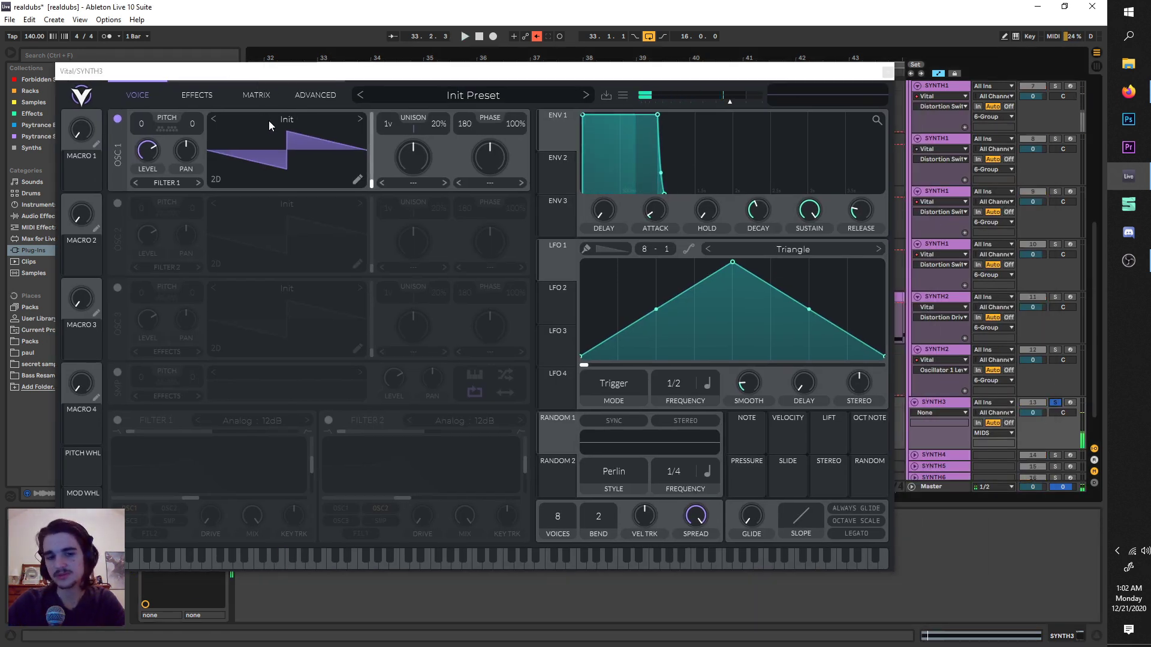
Load the factory Harmonic Series wavetable into oscillator 1 and play the clip
left_click(265, 119)
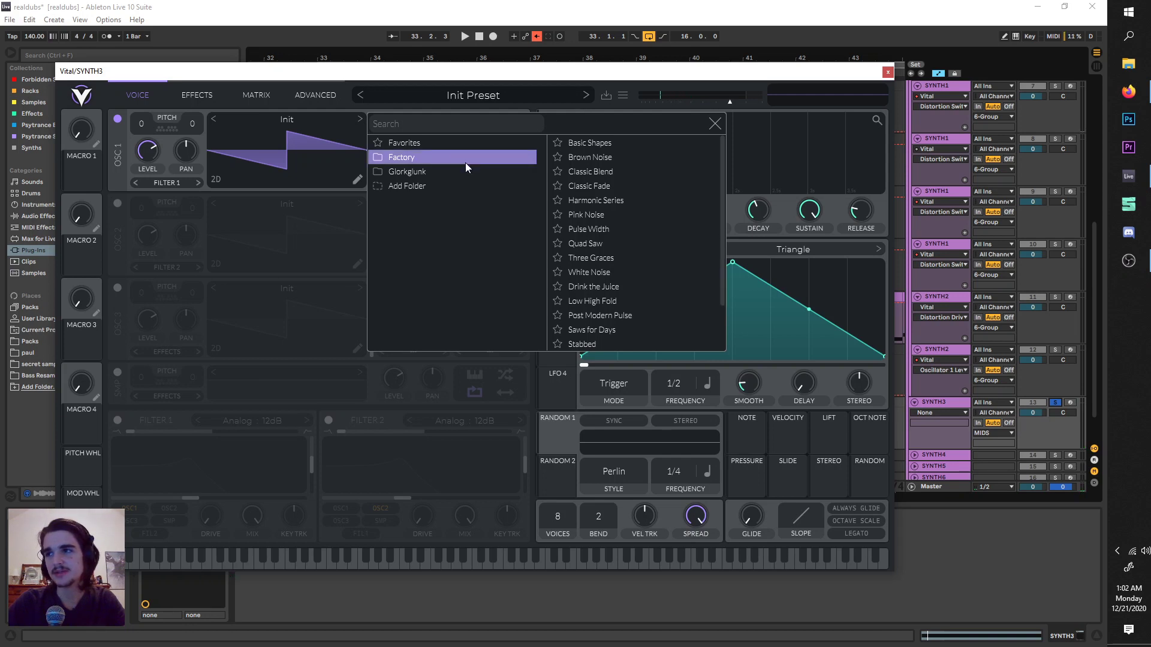
left_click(603, 201)
key("space")
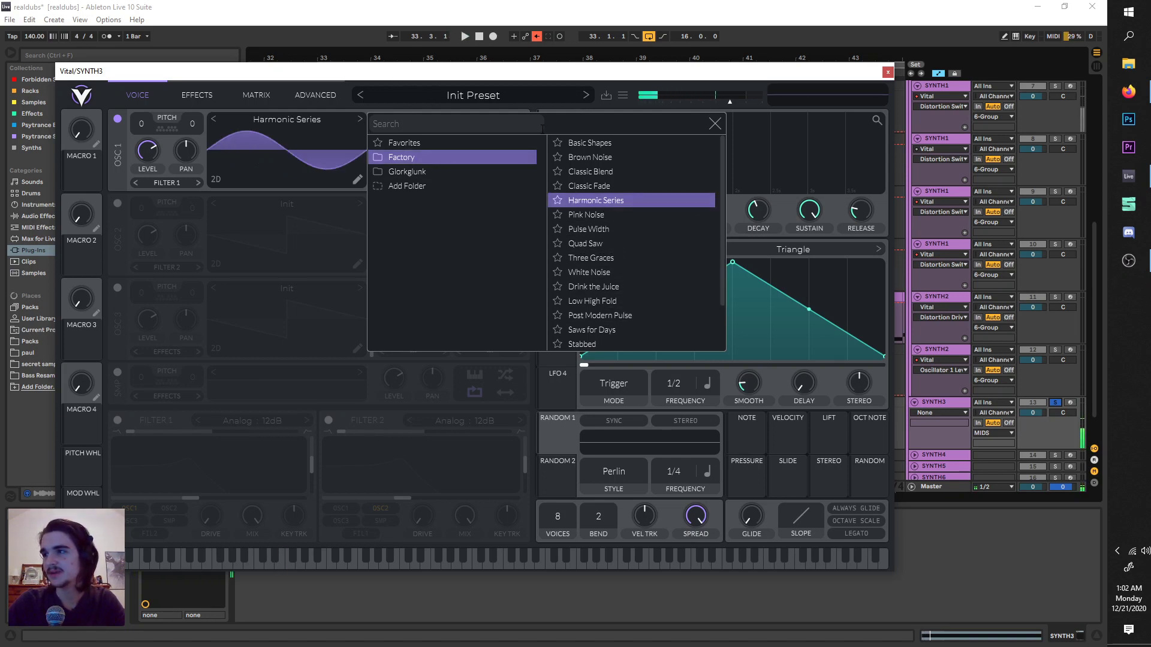
left_click(715, 124)
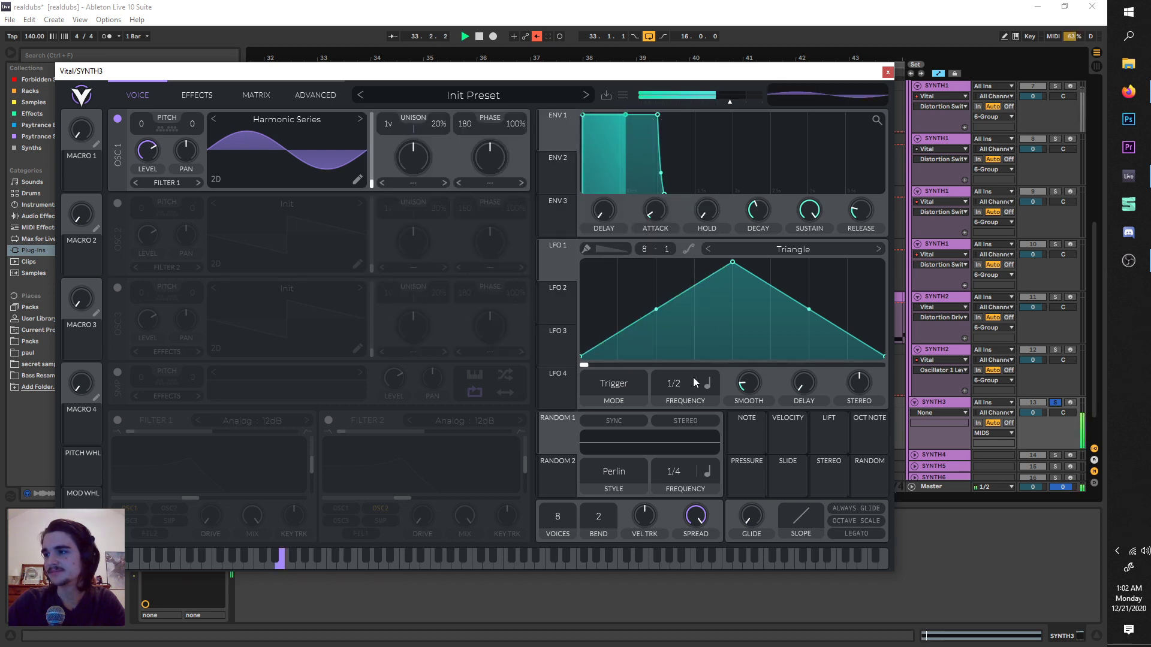
Set LFO 1's frequency to 1/4, turn oscillator 1's level down and modulate it with LFO 1, auditioning the pulse
key("space")
left_click_drag(692, 377, 690, 369)
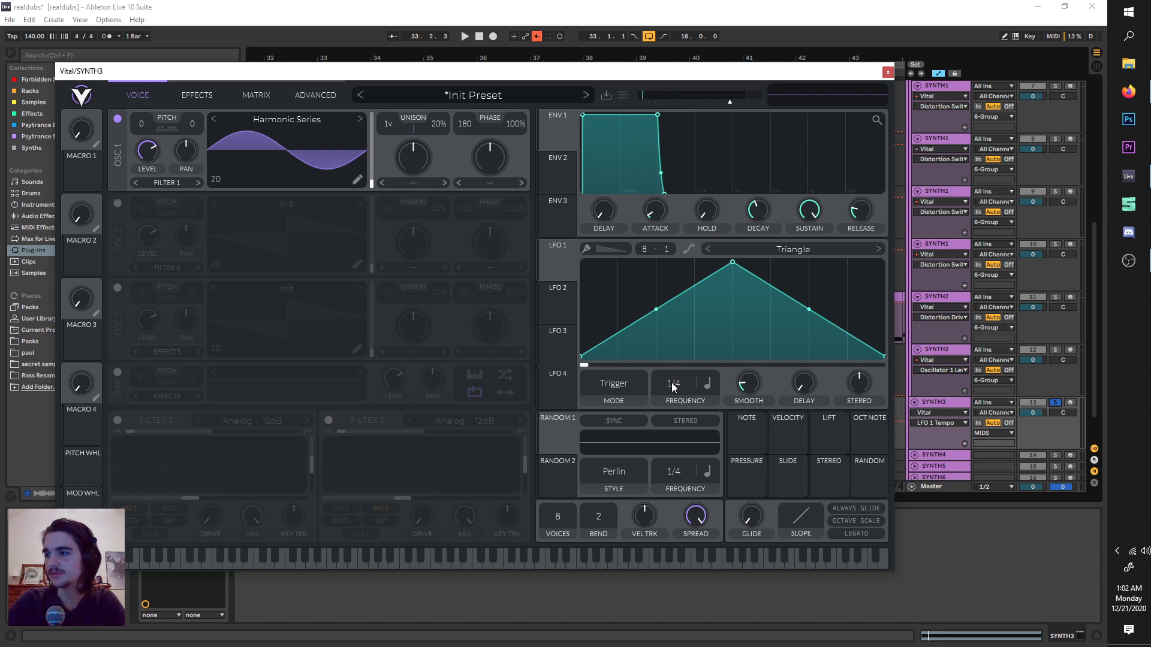
left_click_drag(560, 274, 159, 152)
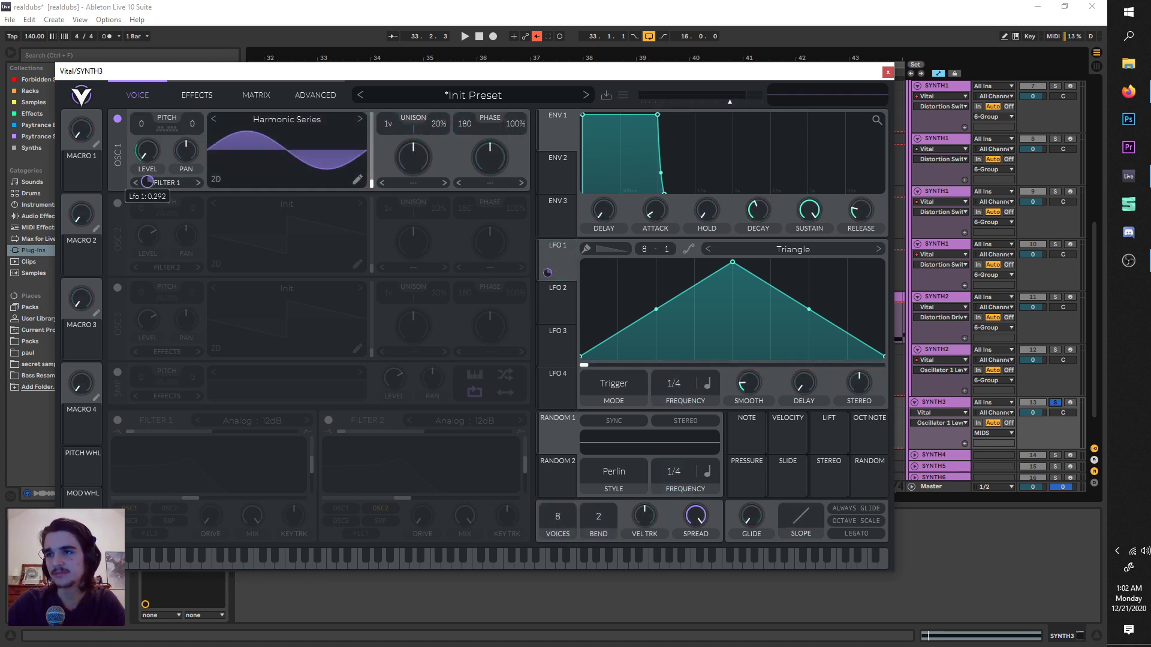
key("space")
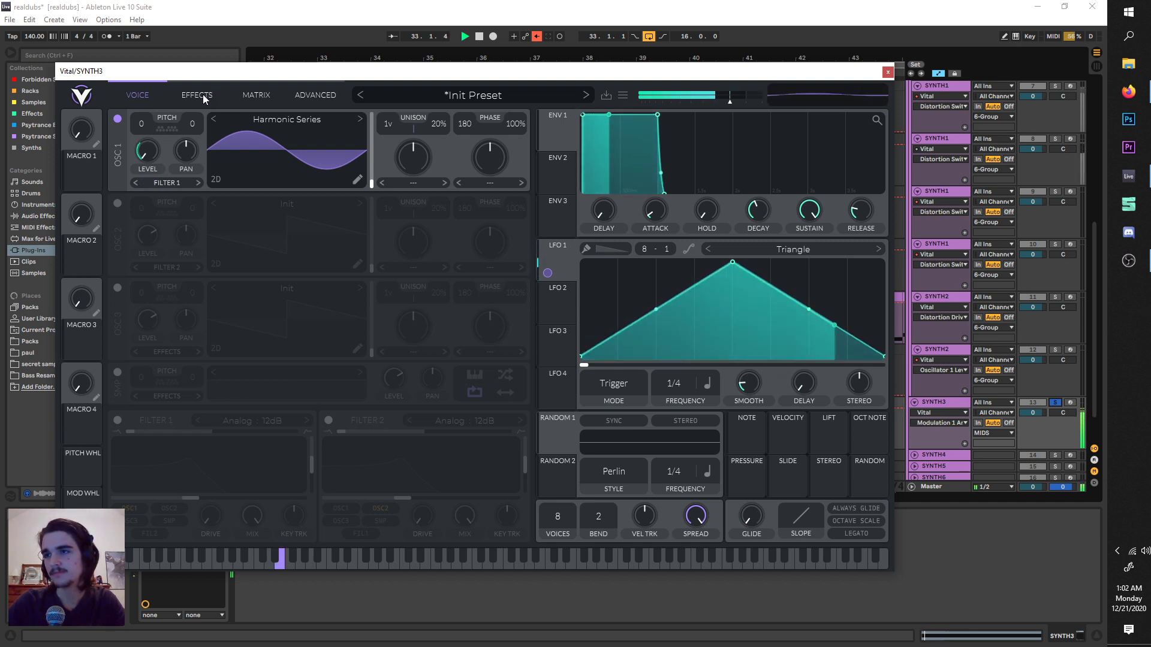
key("space")
Enable oscillator 2 with the factory Harmonic Series wavetable and raise its wavetable position to a higher harmonic
left_click(117, 204)
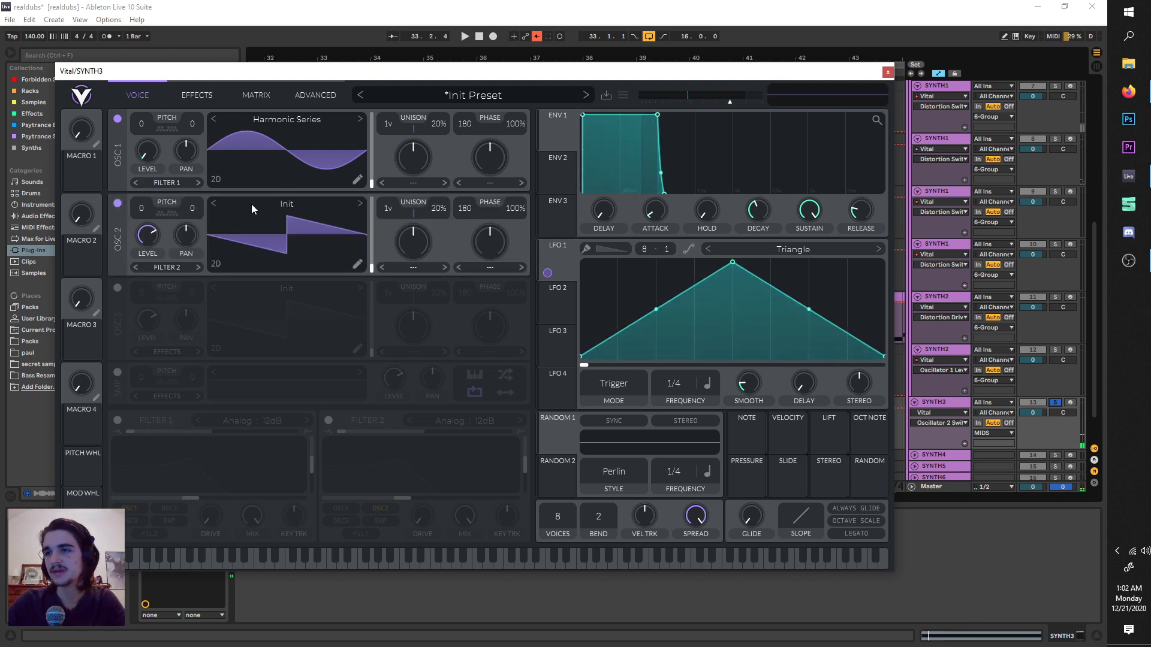
left_click(258, 203)
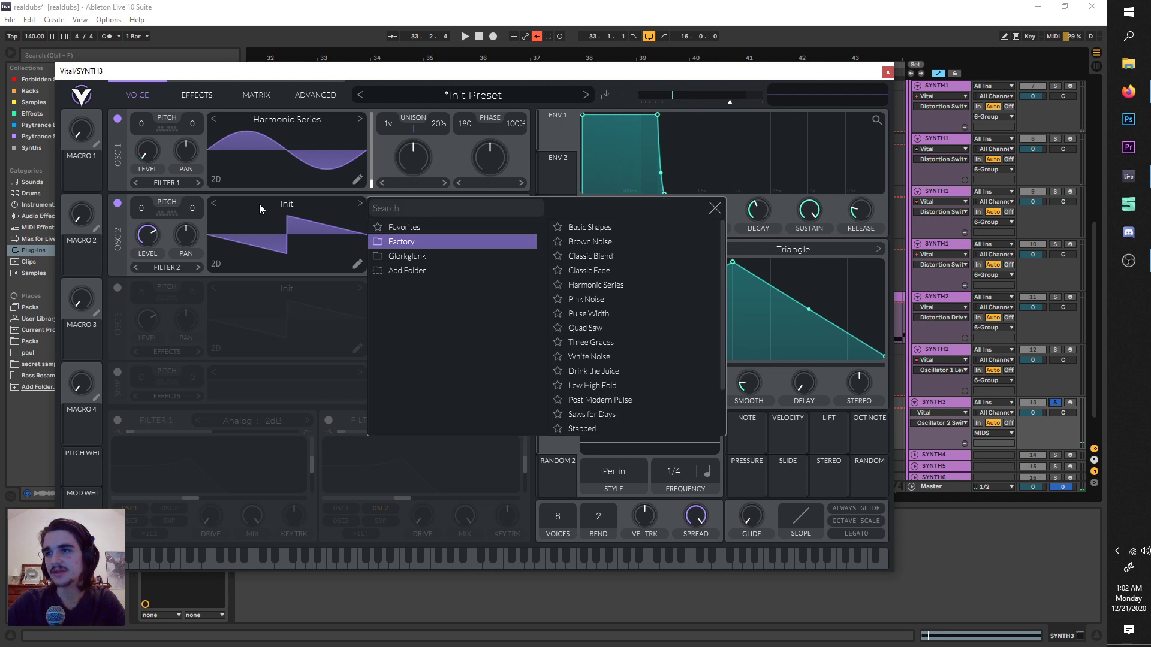
left_click(620, 286)
left_click(248, 240)
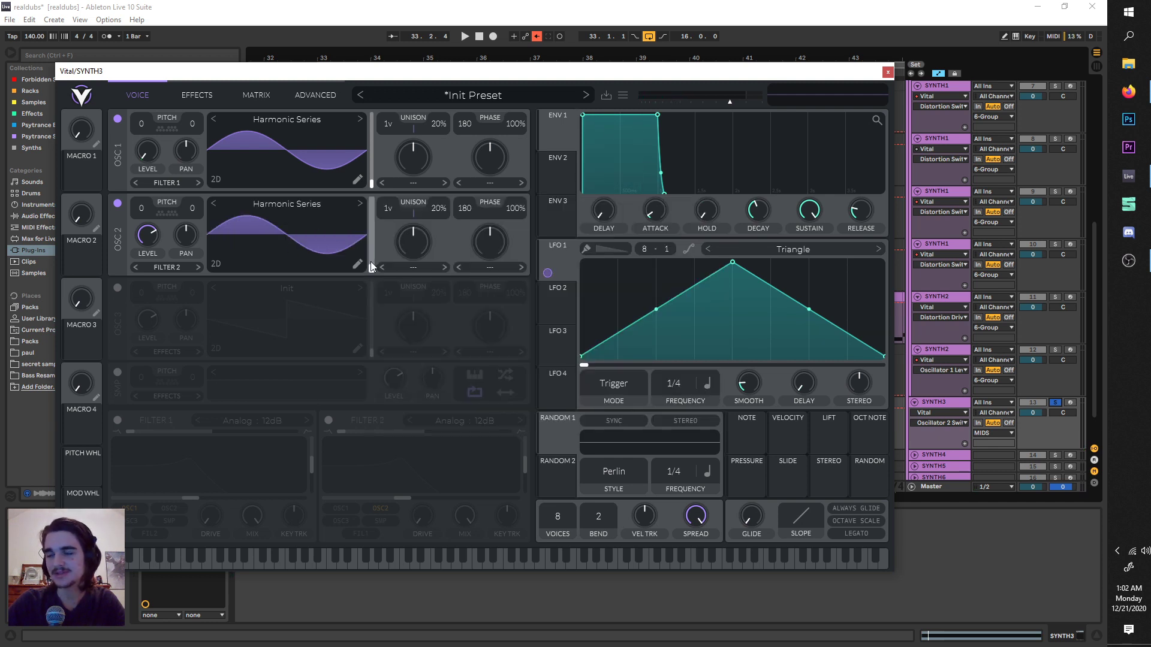
left_click_drag(371, 260, 375, 239)
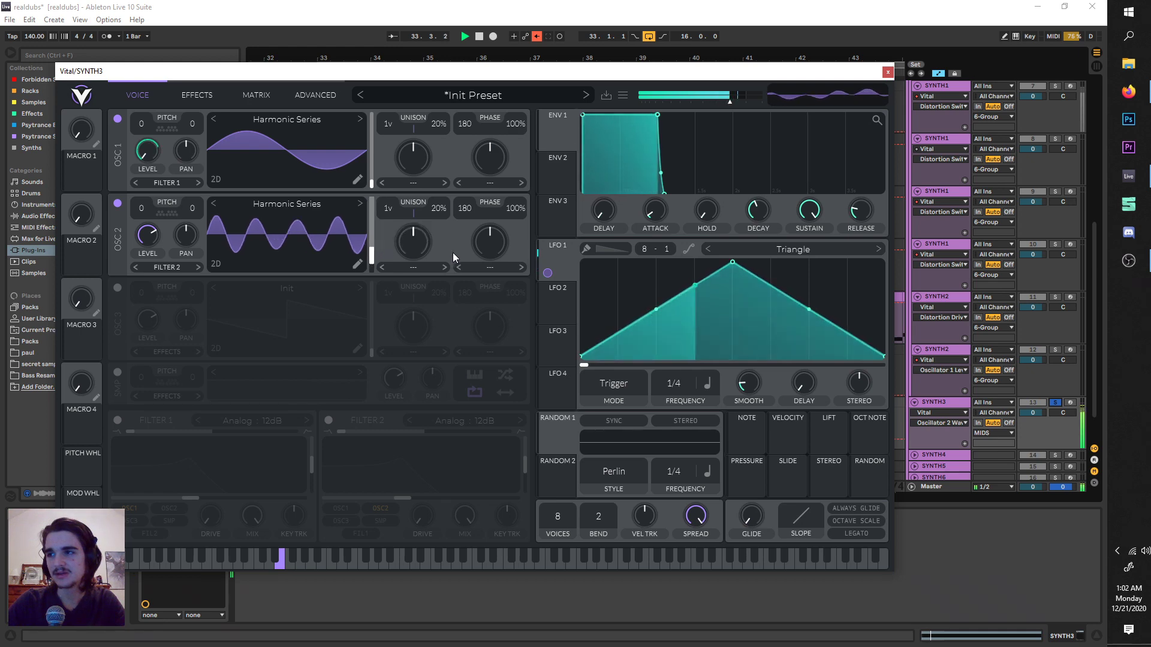
Modulate oscillator 2's level with LFO 1, adjust the modulation amount and nudge its wavetable position further up
left_click_drag(547, 273, 149, 264)
key("space")
left_click_drag(371, 253, 371, 251)
mouse_move(154, 246)
left_click_drag(148, 267, 147, 262)
key("space")
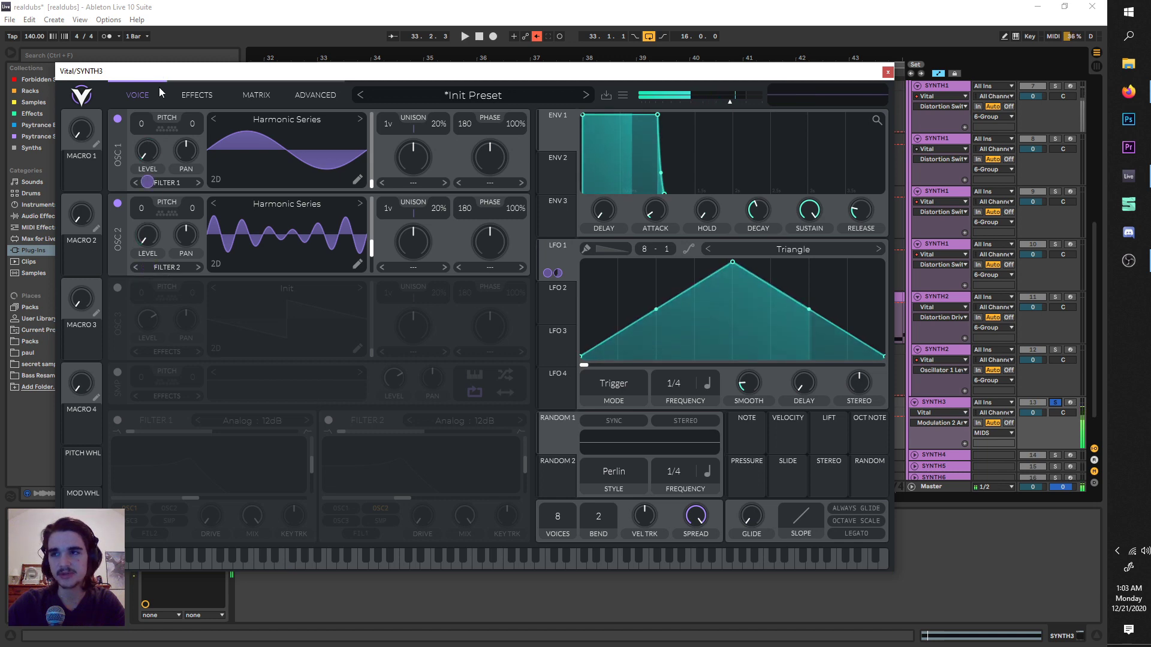
Enable the chorus effect, raise its filter cutoff fully and set its spread to 0.720 while auditioning
left_click(196, 96)
left_click(174, 96)
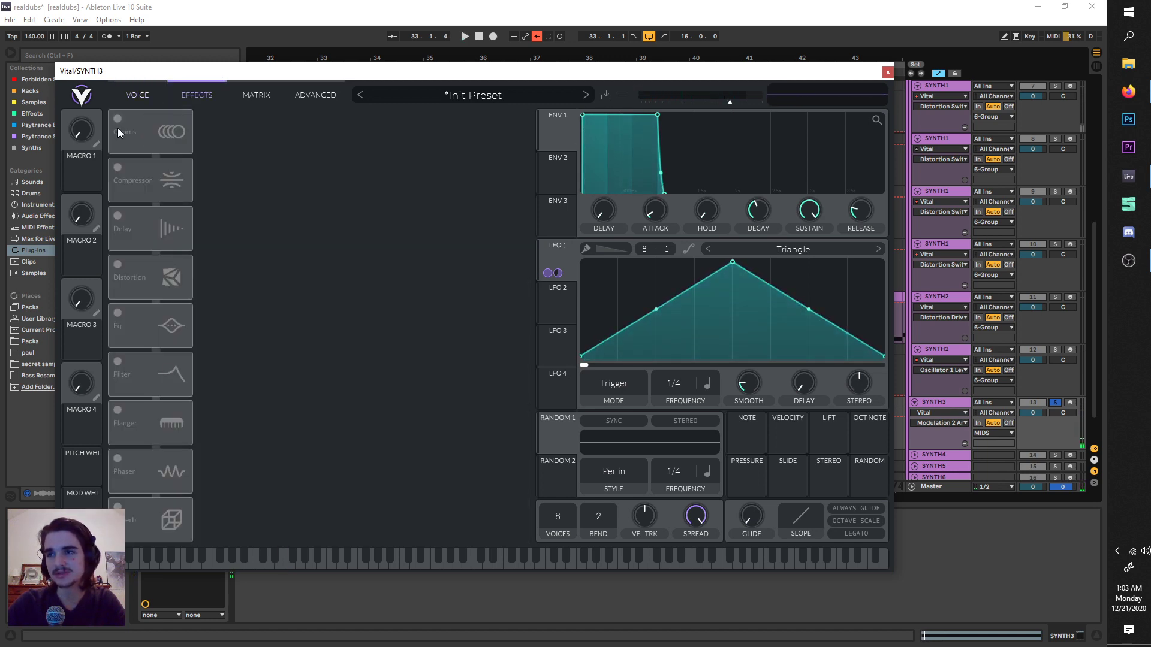
left_click(110, 123)
key("space")
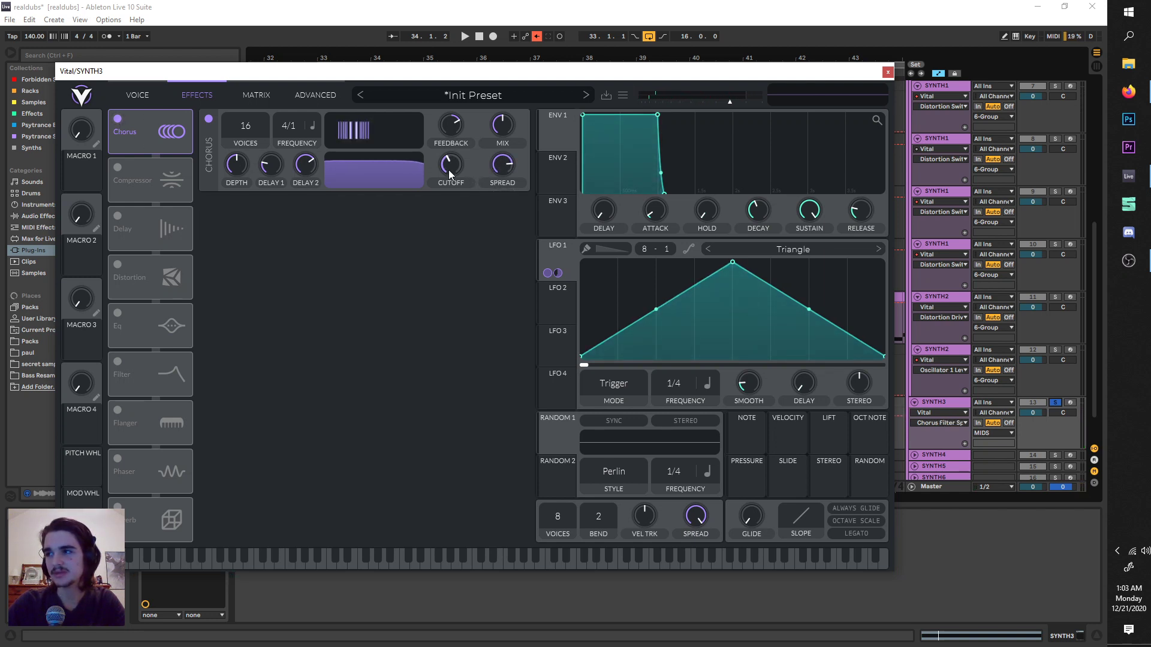
left_click_drag(461, 165, 501, 175)
key("space")
key("space")
key("space")
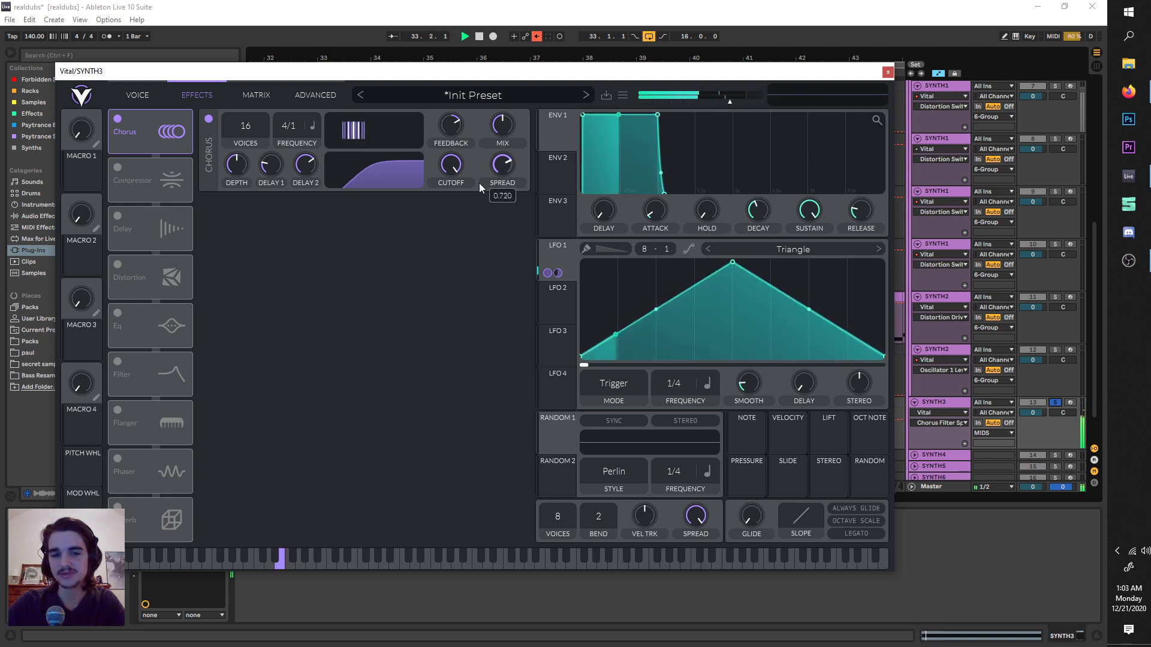
Compare the sound with the chorus bypassed and enabled during playback
key("space")
left_click(124, 121)
key("space")
left_click(123, 121)
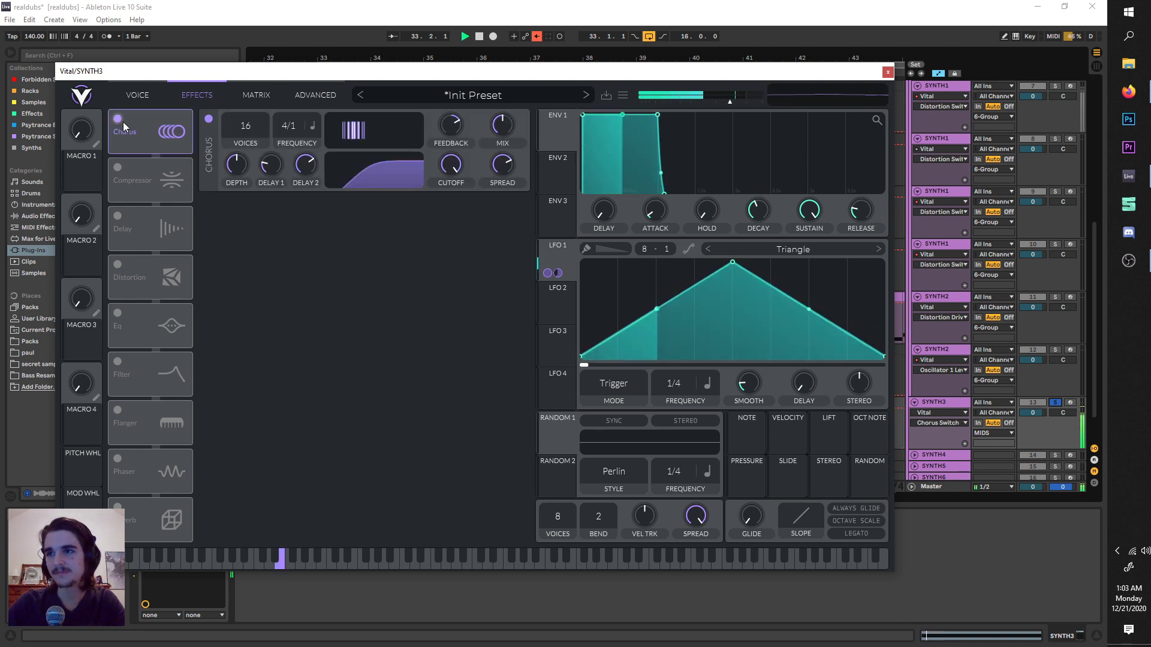
Enable the multiband compressor, raise its attack fully and reduce its mix
left_click(122, 171)
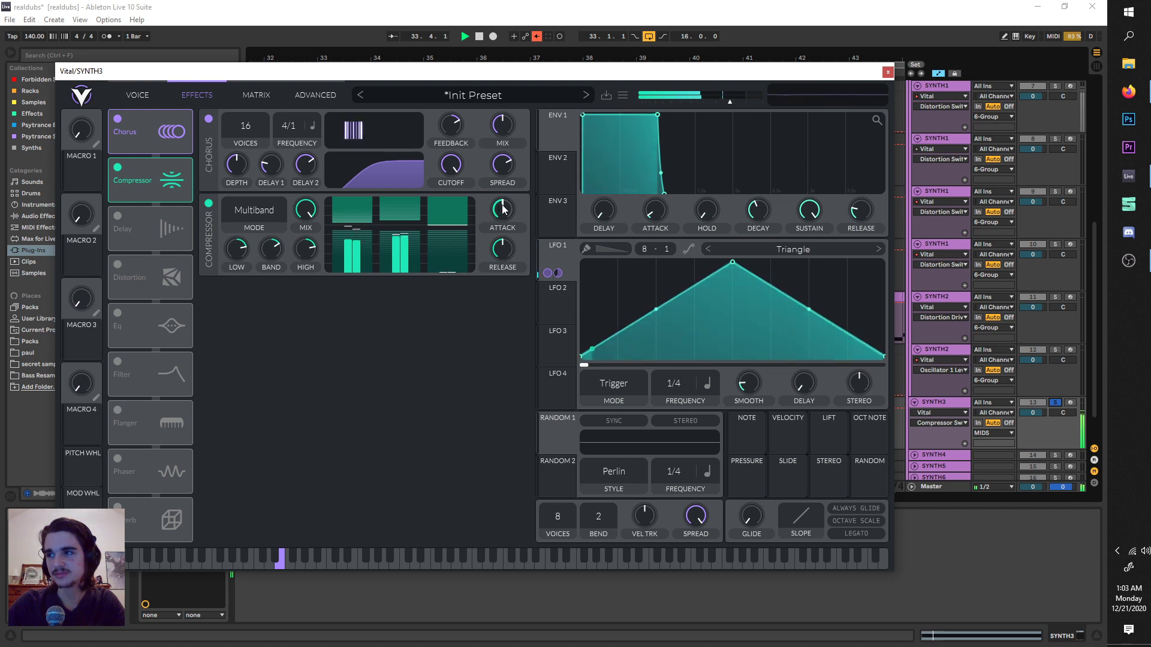
key("space")
key("space")
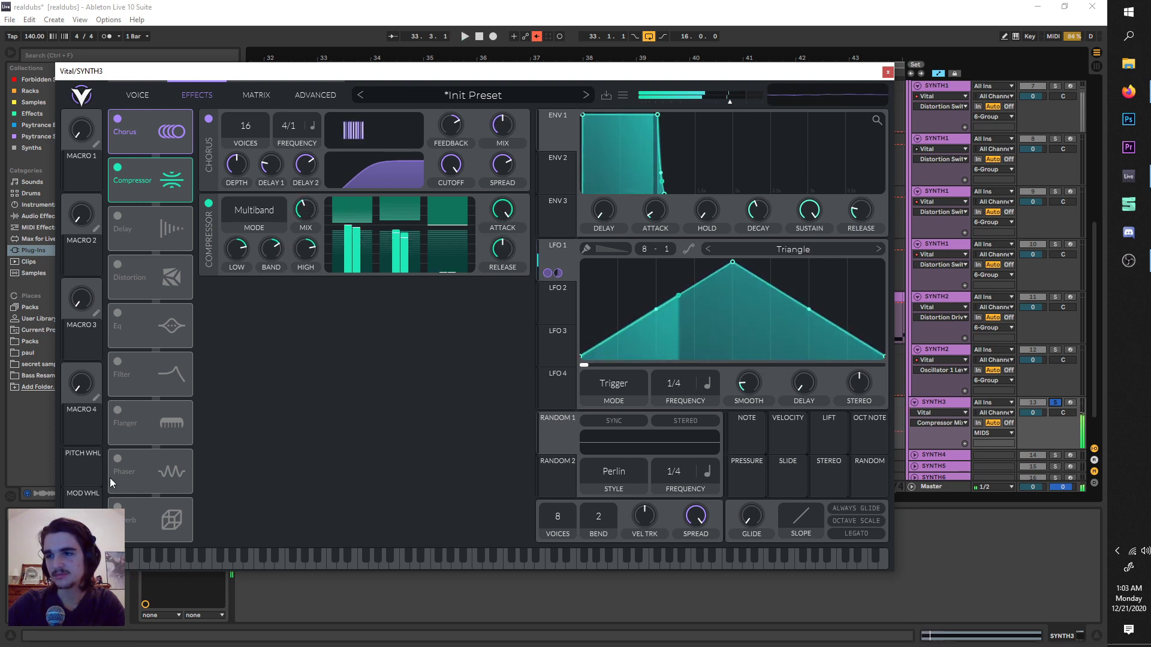
Enable the reverb and pull down the low band of its EQ curve, auditioning the result
left_click(117, 506)
left_click_drag(271, 296, 298, 360)
key("space")
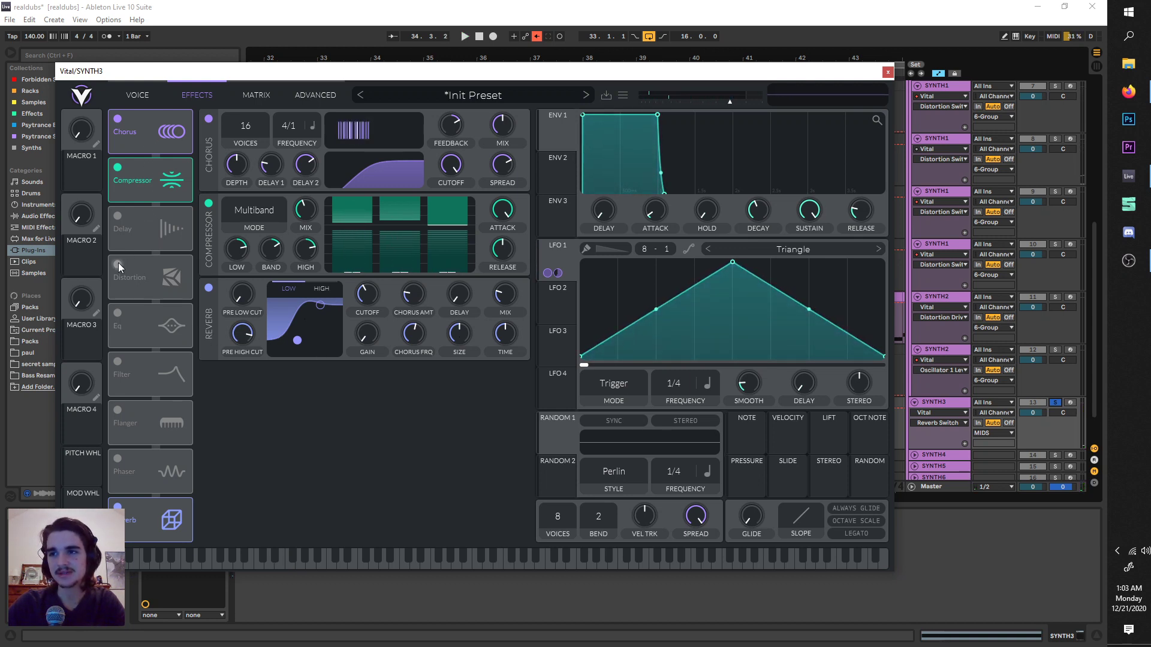
Move the distortion to the start of the effects chain, enable it with Soft Clip and audition it
left_click_drag(147, 263, 149, 117)
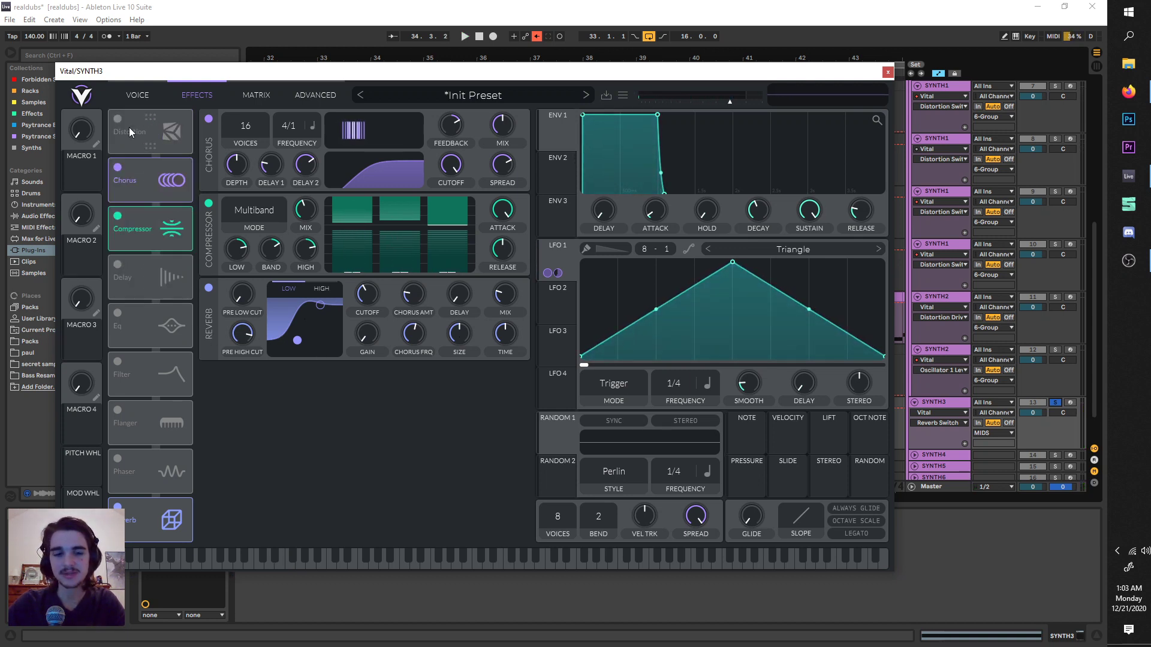
left_click(120, 119)
key("space")
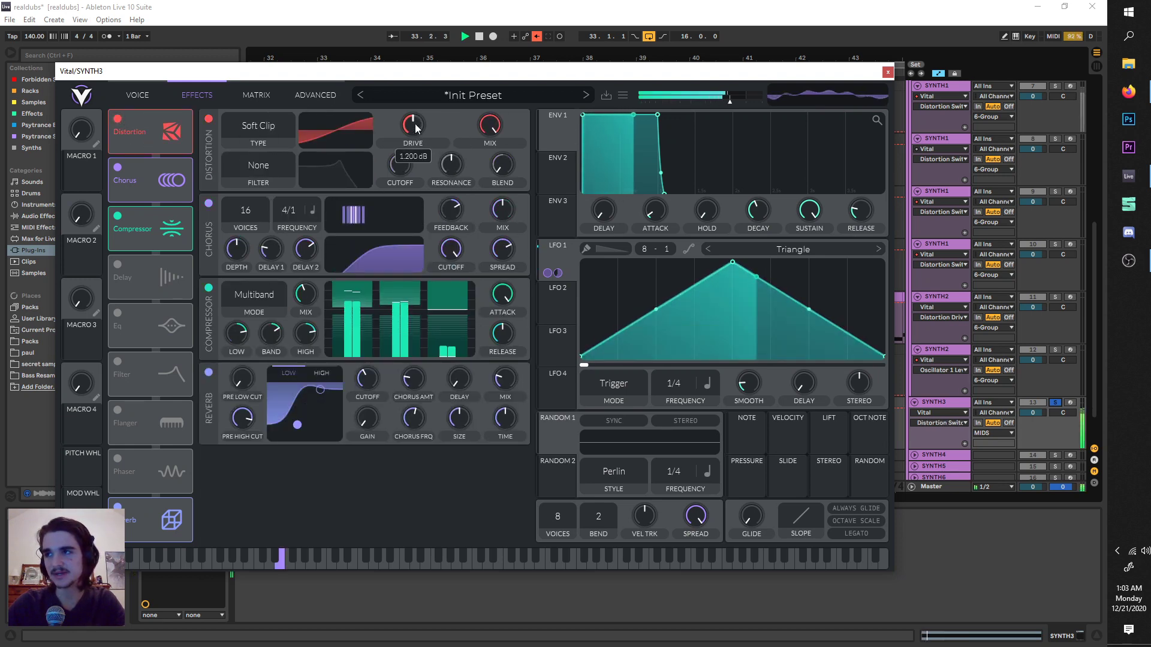
key("space")
Try modulating the distortion drive with LFO 1, then remove that modulation
left_click_drag(558, 273, 411, 108)
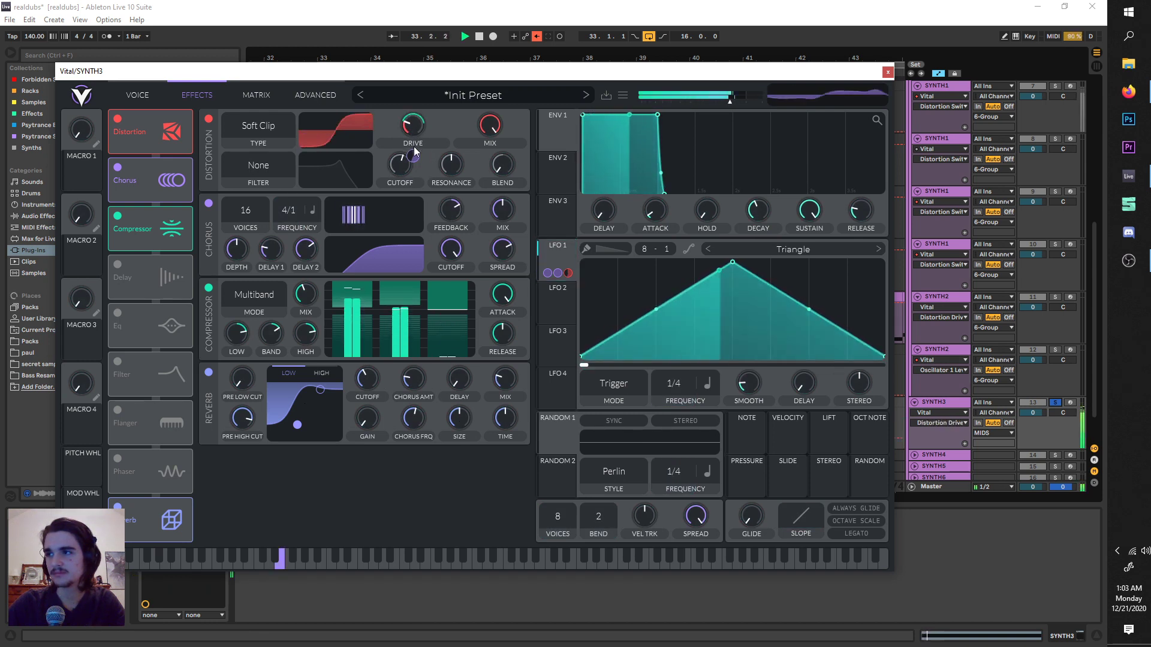
mouse_move(413, 155)
left_mouse_down()
mouse_move(413, 135)
mouse_move(412, 166)
left_mouse_up()
key("space")
right_click(419, 118)
left_click(462, 187)
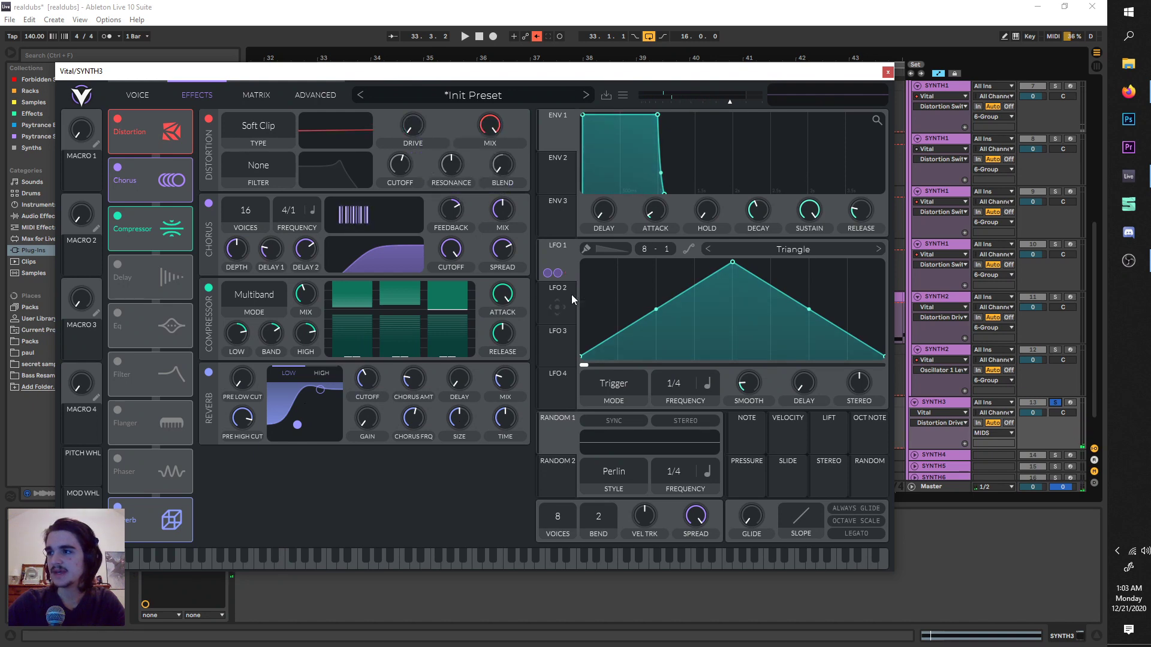
Modulate the distortion drive with LFO 2 and set the modulation amount to about 50.4
left_click_drag(554, 307, 414, 98)
key("space")
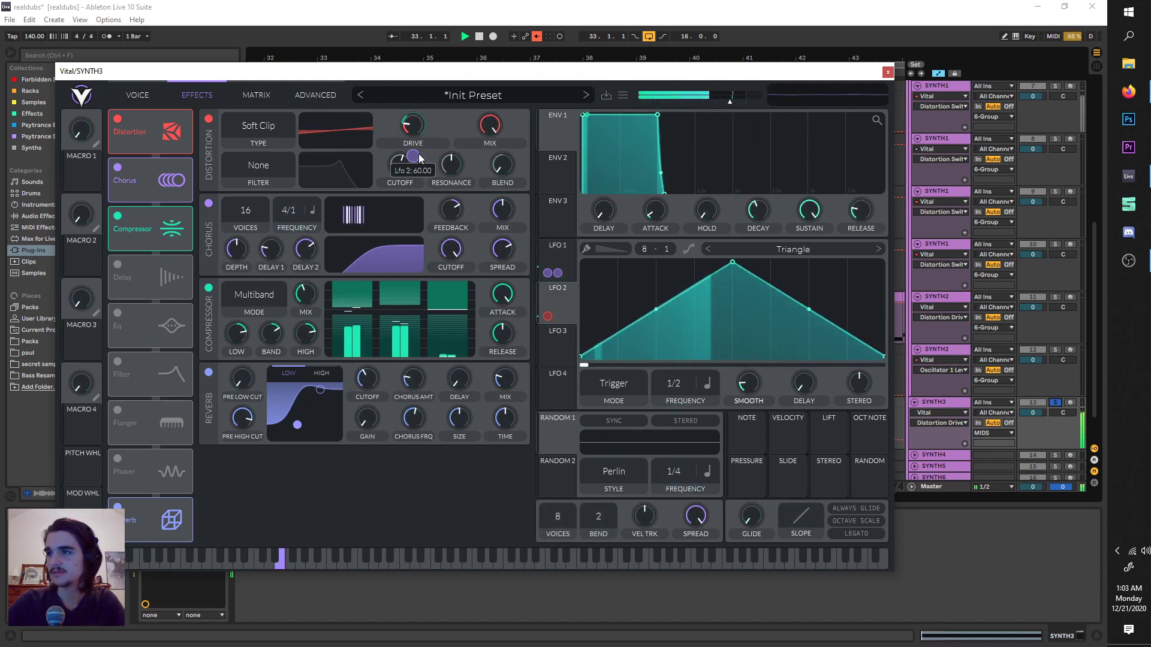
mouse_move(413, 156)
left_mouse_down()
mouse_move(414, 168)
mouse_move(415, 145)
left_mouse_up()
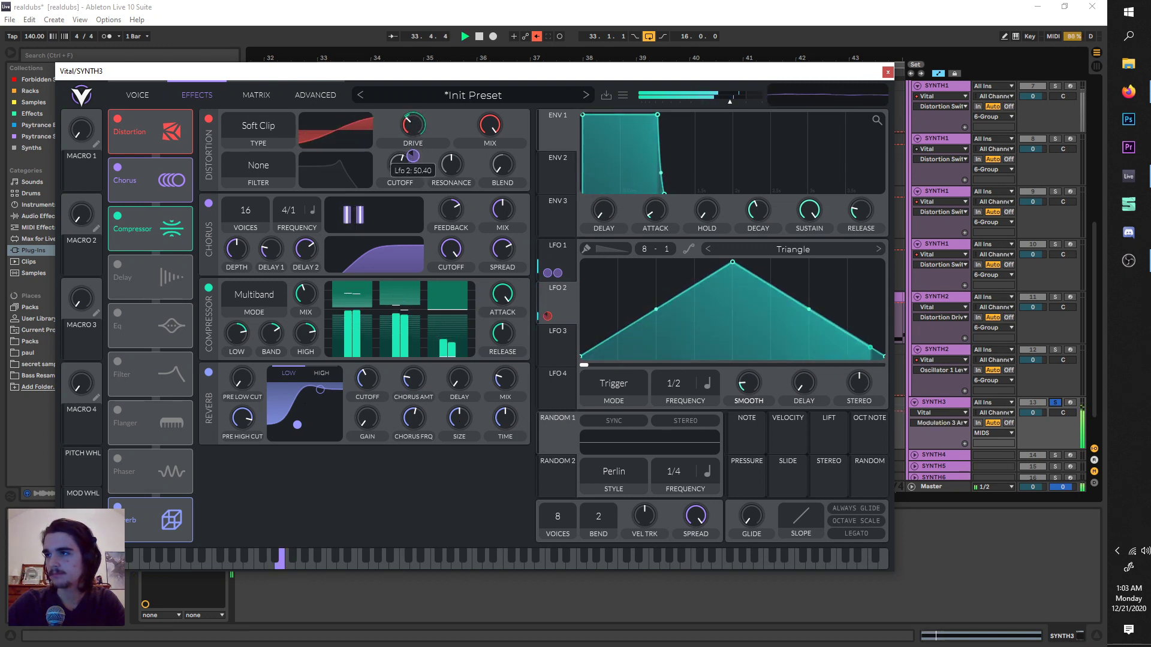
Set LFO 2's frequency to 1/2 and fine-tune the distortion drive while it plays
mouse_move(682, 382)
left_mouse_down()
mouse_move(685, 366)
mouse_move(682, 383)
left_mouse_up()
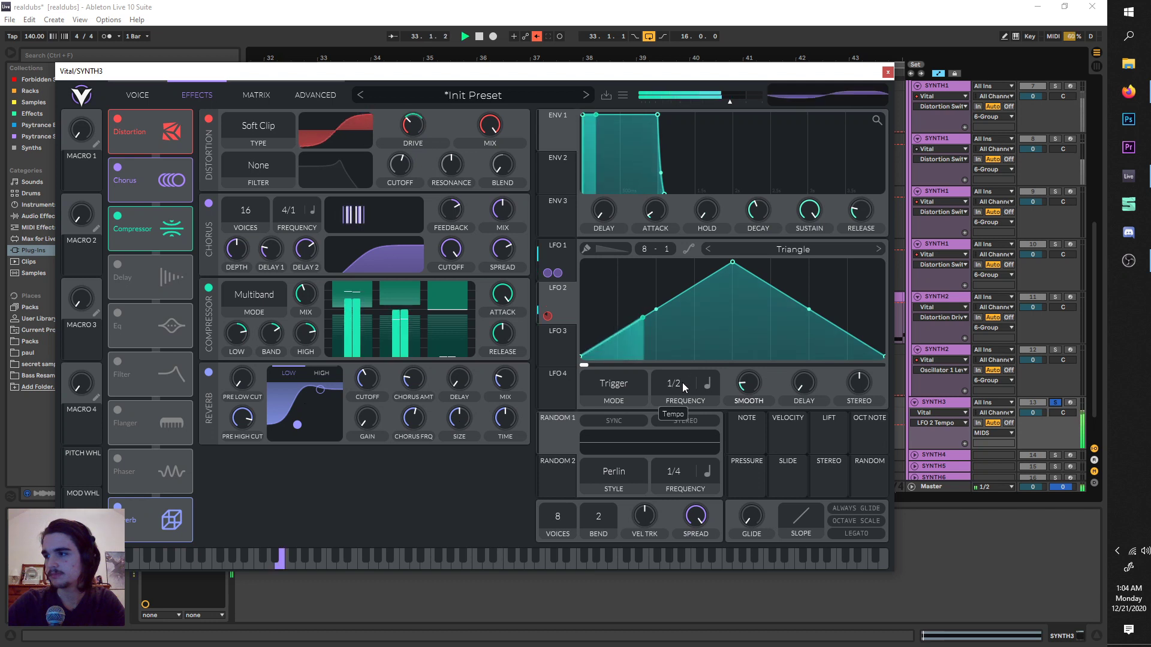
left_click_drag(413, 123, 413, 137)
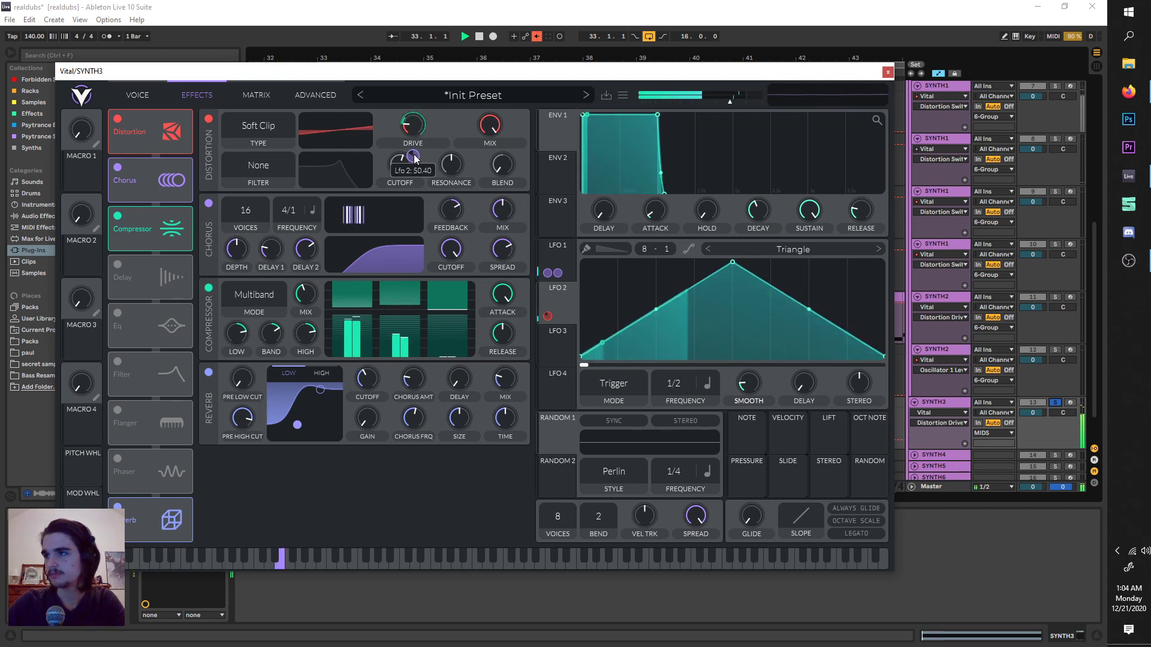
Move the peak of LFO 1's triangle earlier, to about a quarter of the cycle, and audition it
left_click(539, 261)
left_click_drag(732, 262, 657, 235)
key("space")
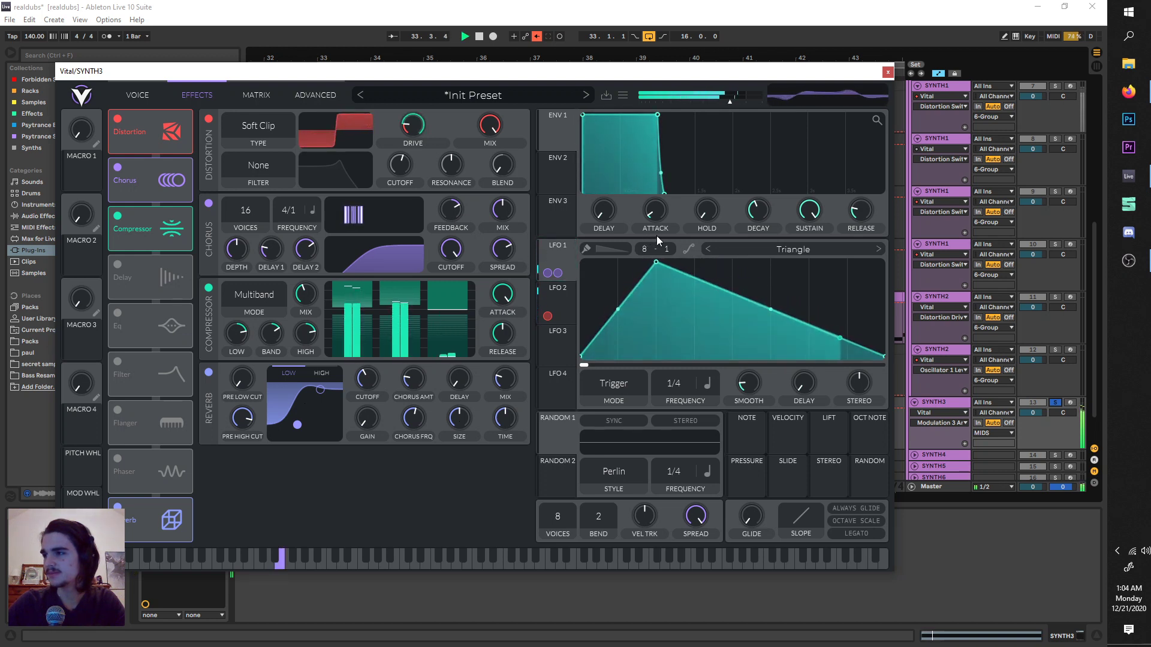
key("space")
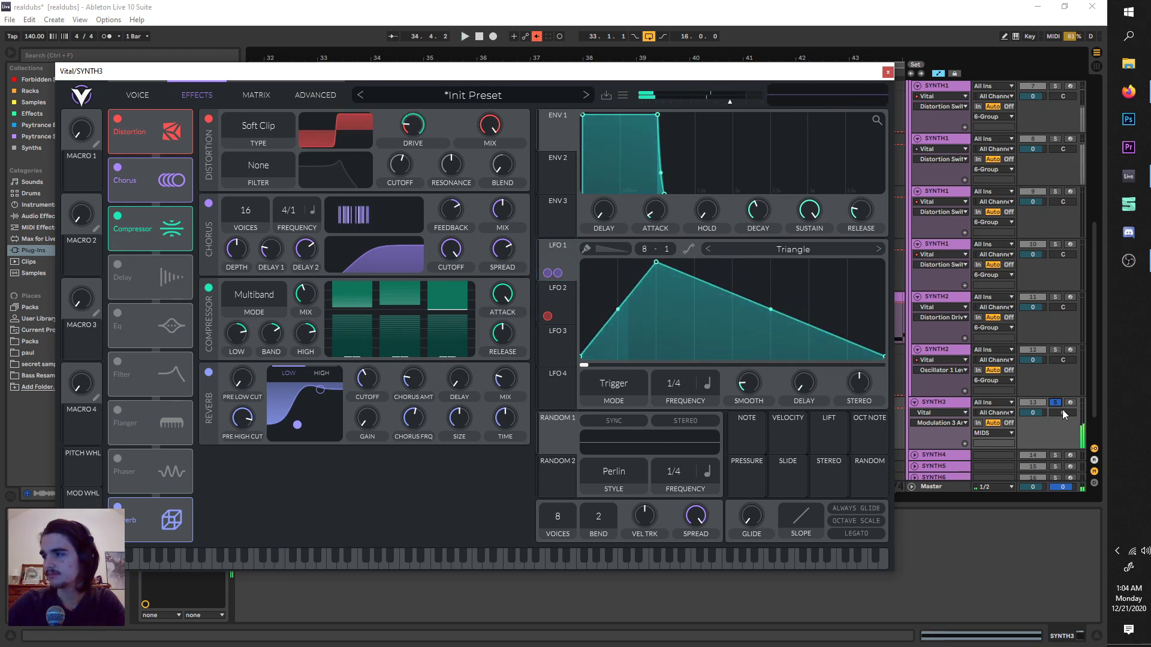
Turn off solo on the SYNTH3 track and audition the bass with the other tracks
key("space")
left_click(1055, 404)
left_click(1056, 403)
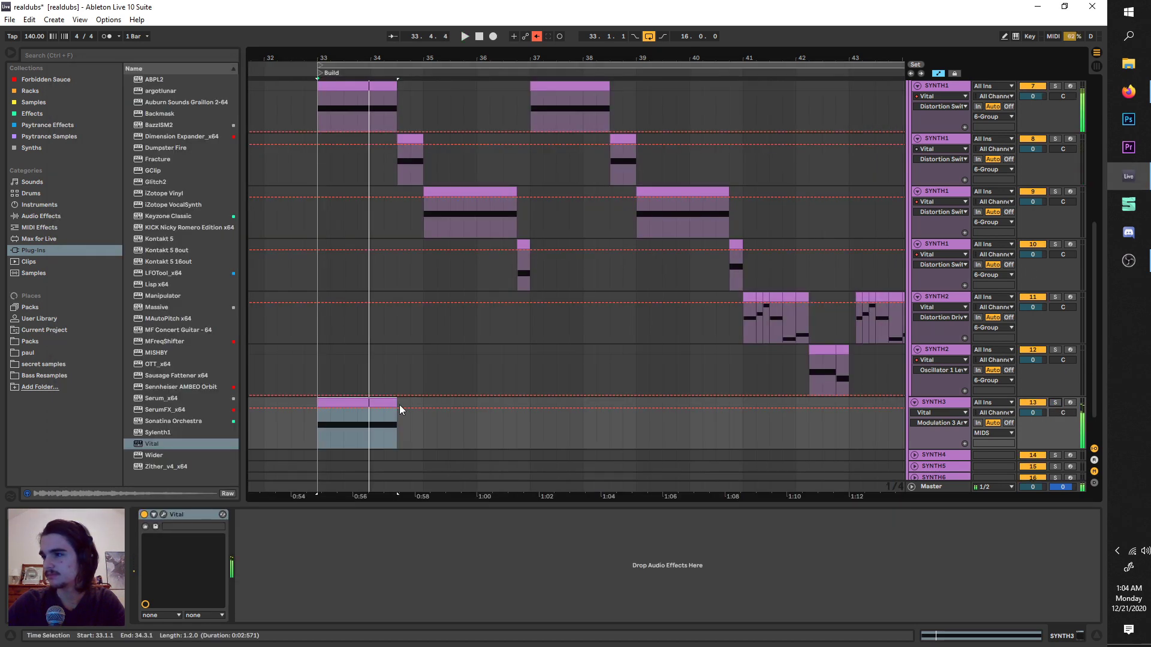
key("space")
key("space")
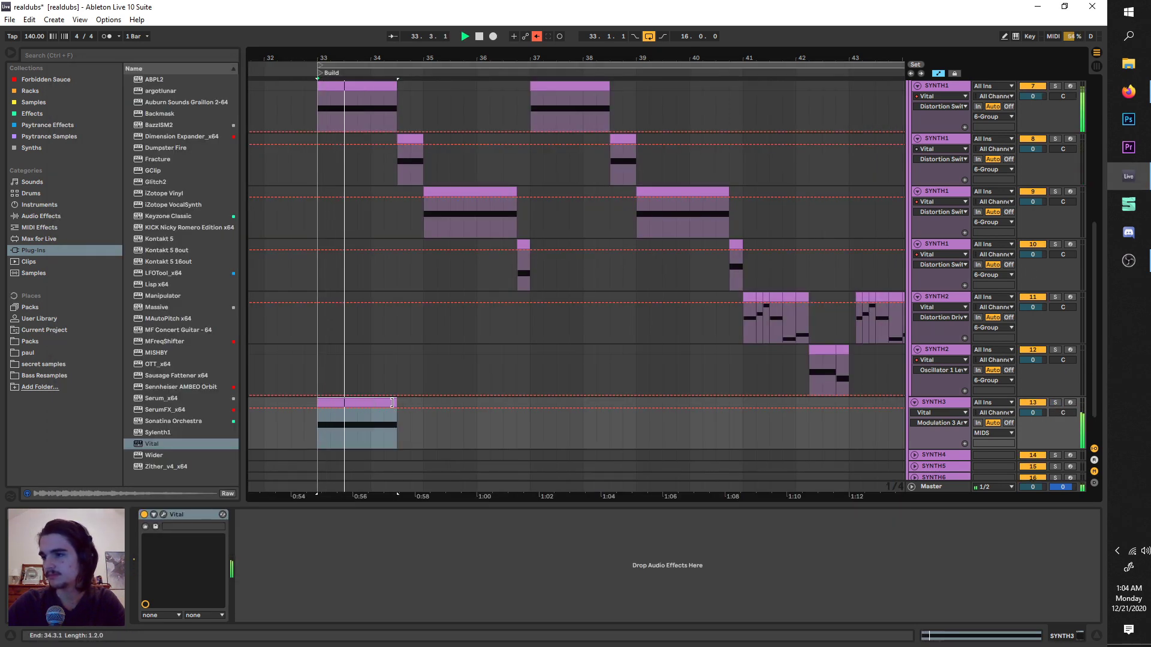
Shorten the SYNTH3 clip to end at bar 34, duplicate it, and transpose the copy up a semitone
mouse_move(392, 402)
left_mouse_down()
mouse_move(423, 402)
mouse_move(376, 394)
left_mouse_up()
key("ctrl+d")
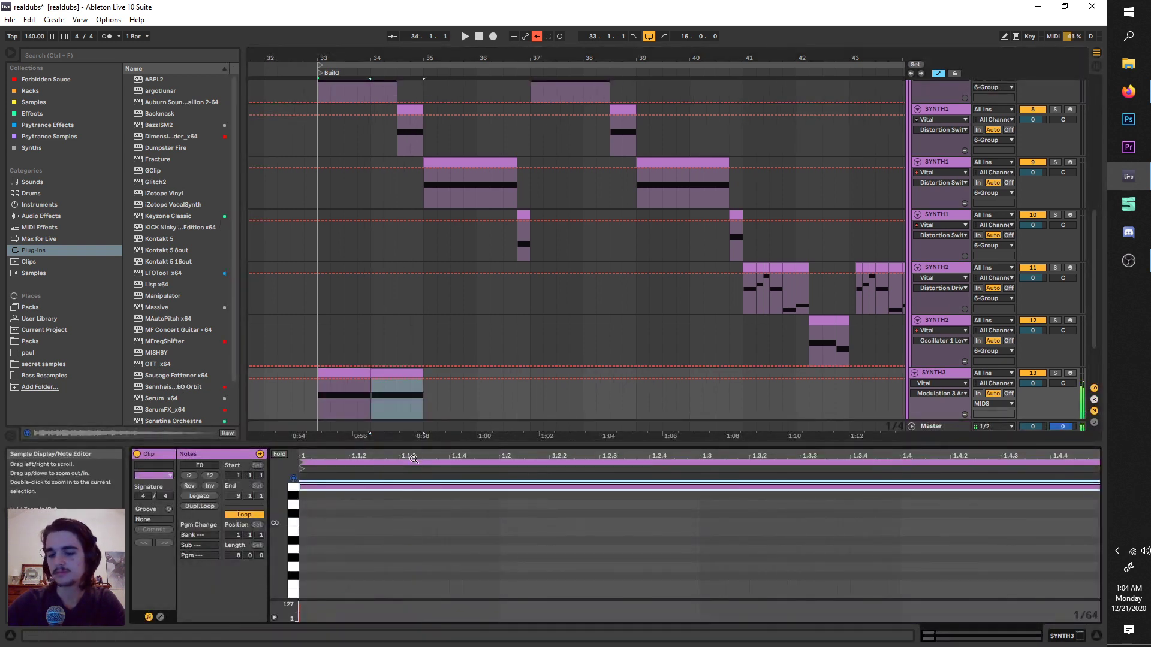
key("Up")
key("space")
Copy the first SYNTH3 clip to 34.3 so it ends at bar 35, then audition the pattern
mouse_move(423, 372)
left_mouse_down()
mouse_move(395, 372)
mouse_move(424, 373)
left_mouse_up()
left_click(357, 373)
key("ctrl+c")
left_click(397, 374)
key("ctrl+v")
key("space")
key("space")
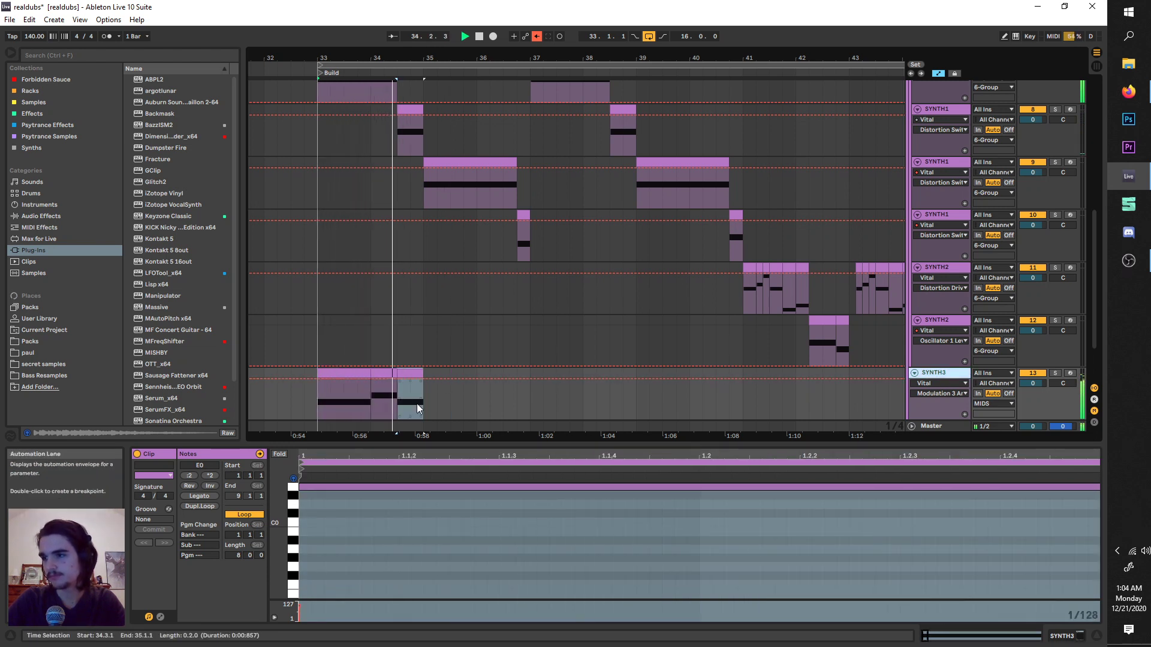
left_click(353, 373, "shift")
key("ctrl+d")
key("space")
left_click_drag(434, 372, 445, 371)
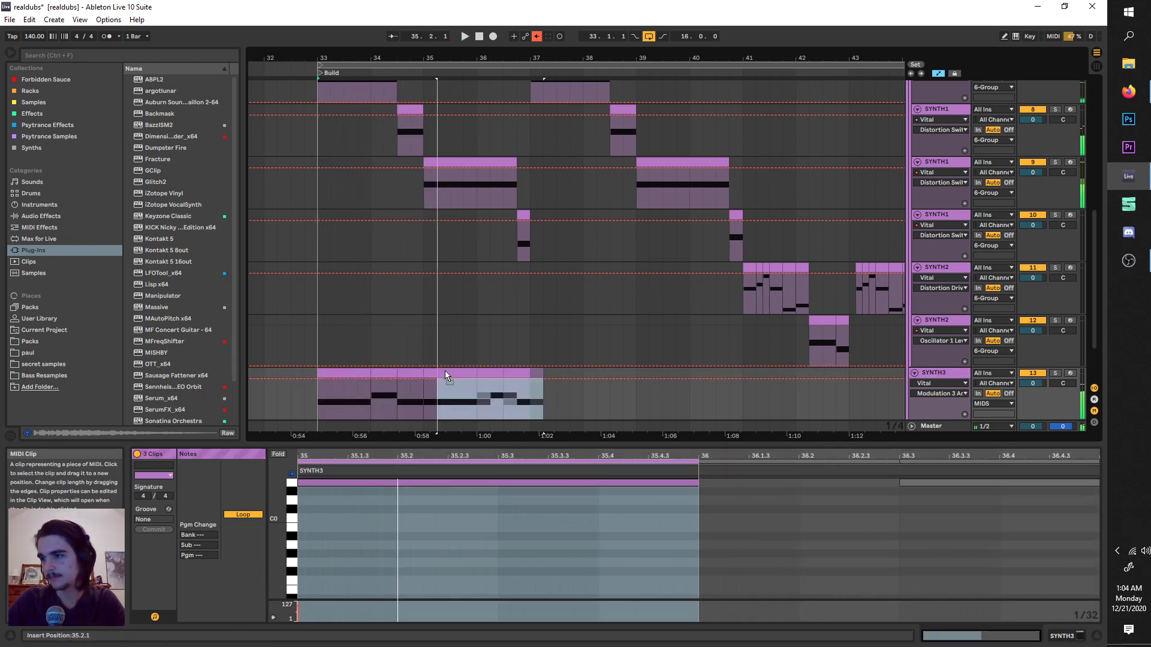
key("space")
left_click_drag(561, 415, 437, 388)
key("Delete")
Paste a copy of the first SYNTH3 clip at 35.3 and trim it to end at bar 36
left_click(359, 374)
key("ctrl+c")
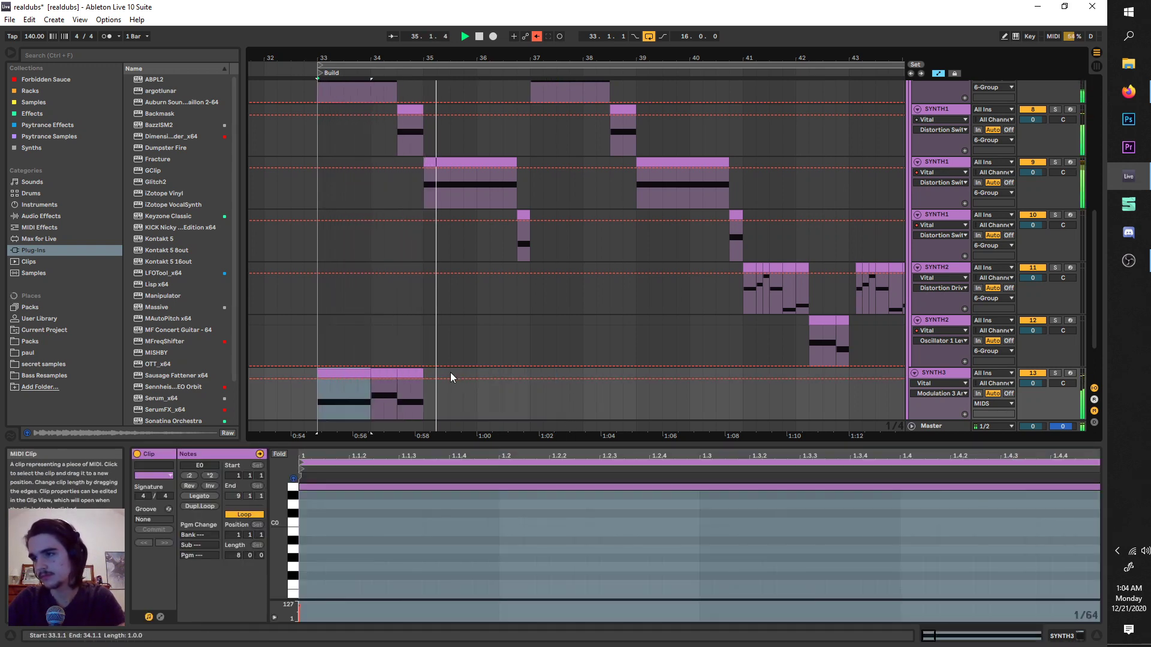
left_click(450, 376)
key("ctrl+v")
left_click_drag(480, 370, 477, 372)
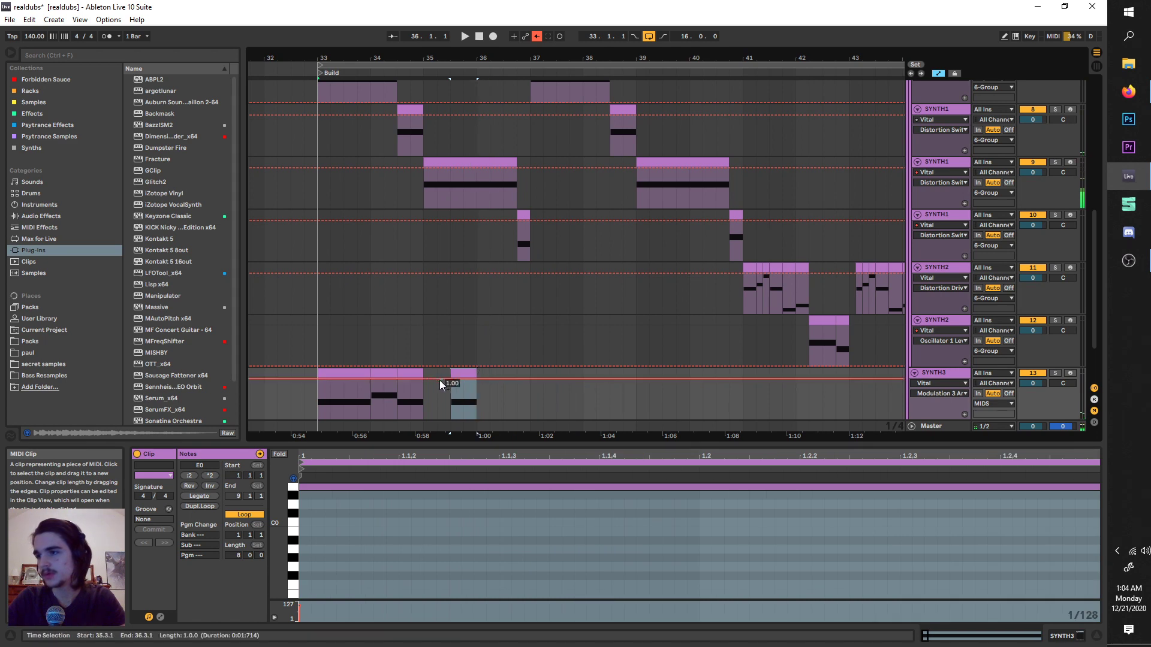
Copy the two SYNTH3 clips between bars 34 and 35 to bar 36 and play the phrase
left_click(440, 380)
left_click(377, 371, "shift")
left_click(480, 372)
key("ctrl+v")
key("space")
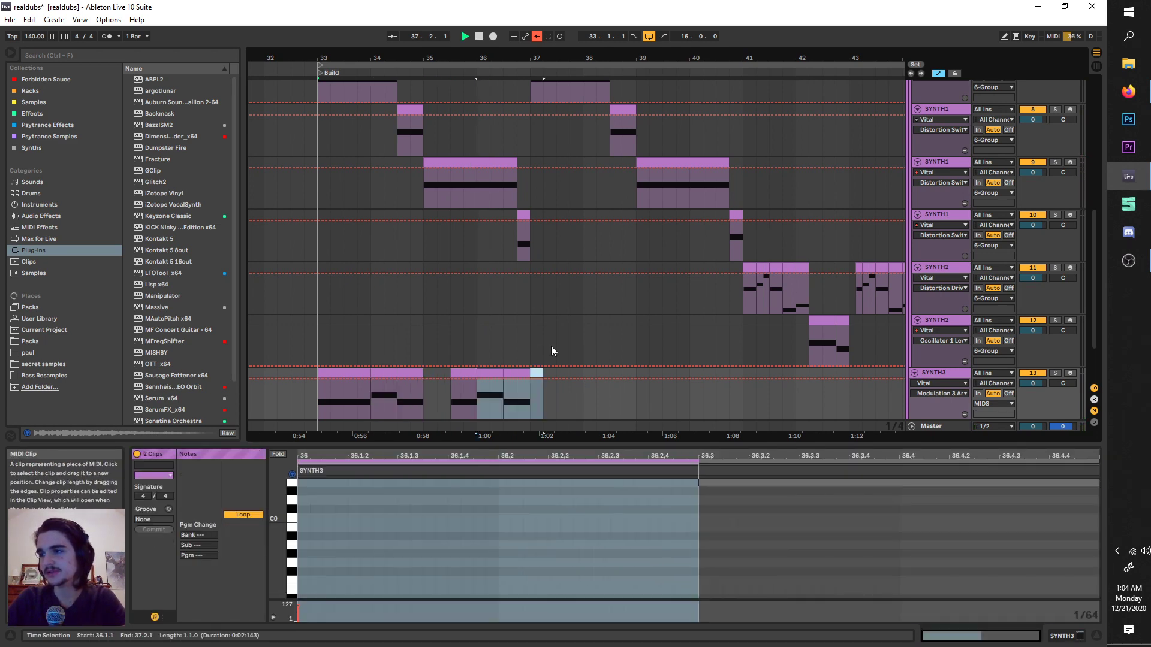
Open SYNTH3's Vital, touch LFO 1's frequency to show its automation lane, and close the plugin window
double_click(963, 372)
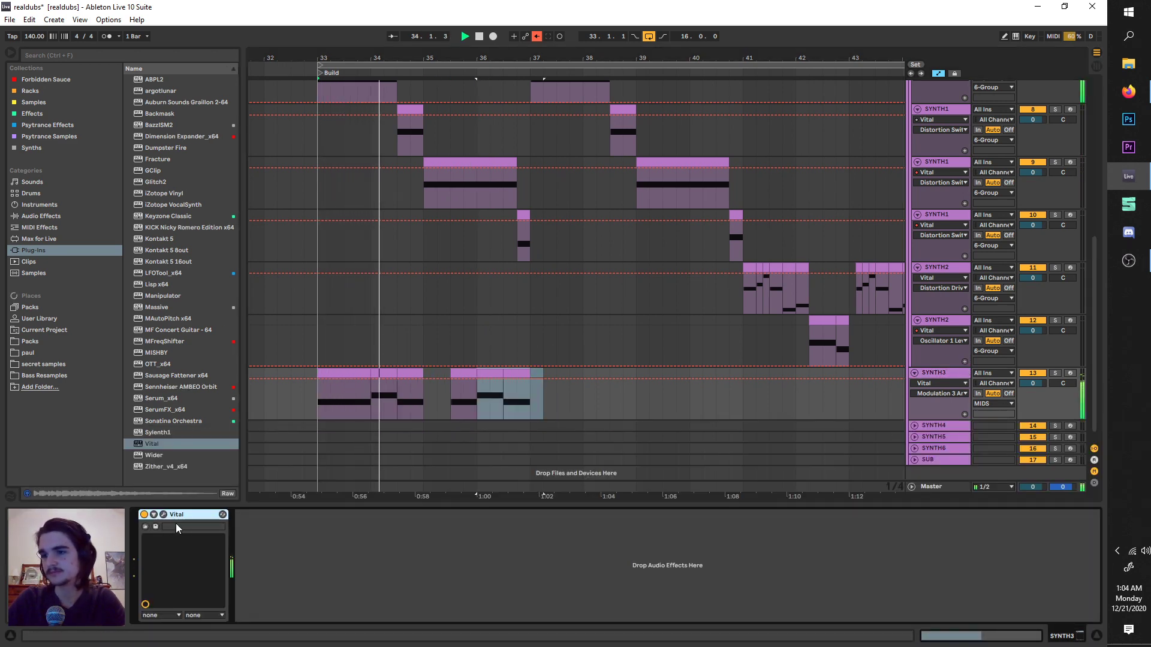
left_click(163, 514)
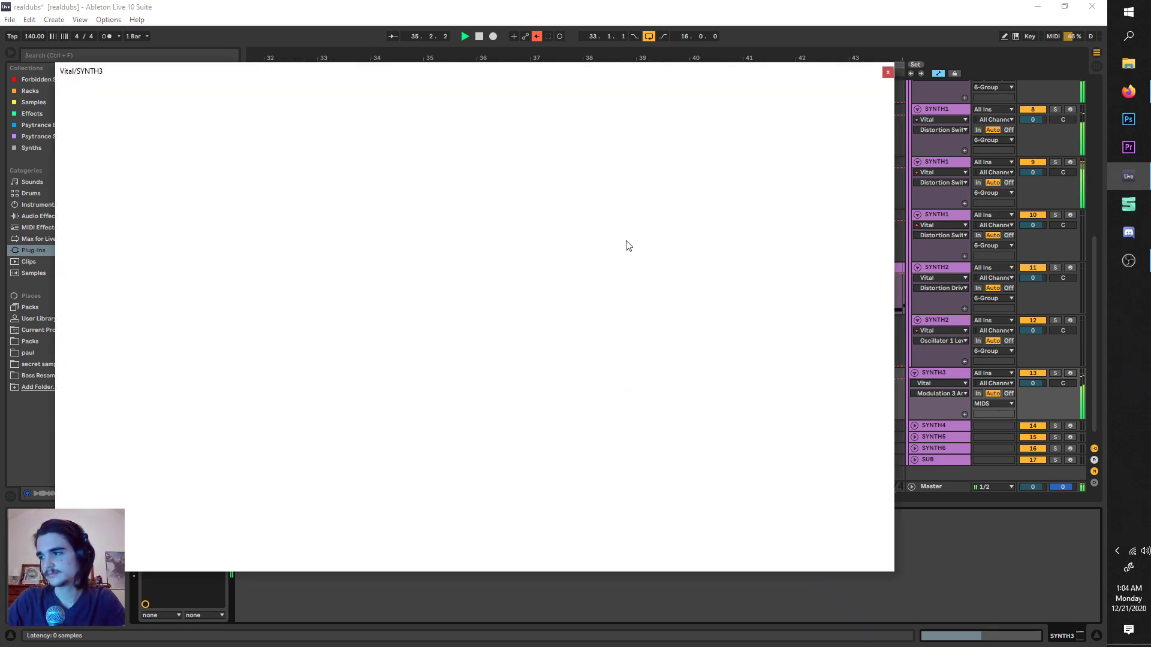
left_click_drag(503, 82, 505, 75)
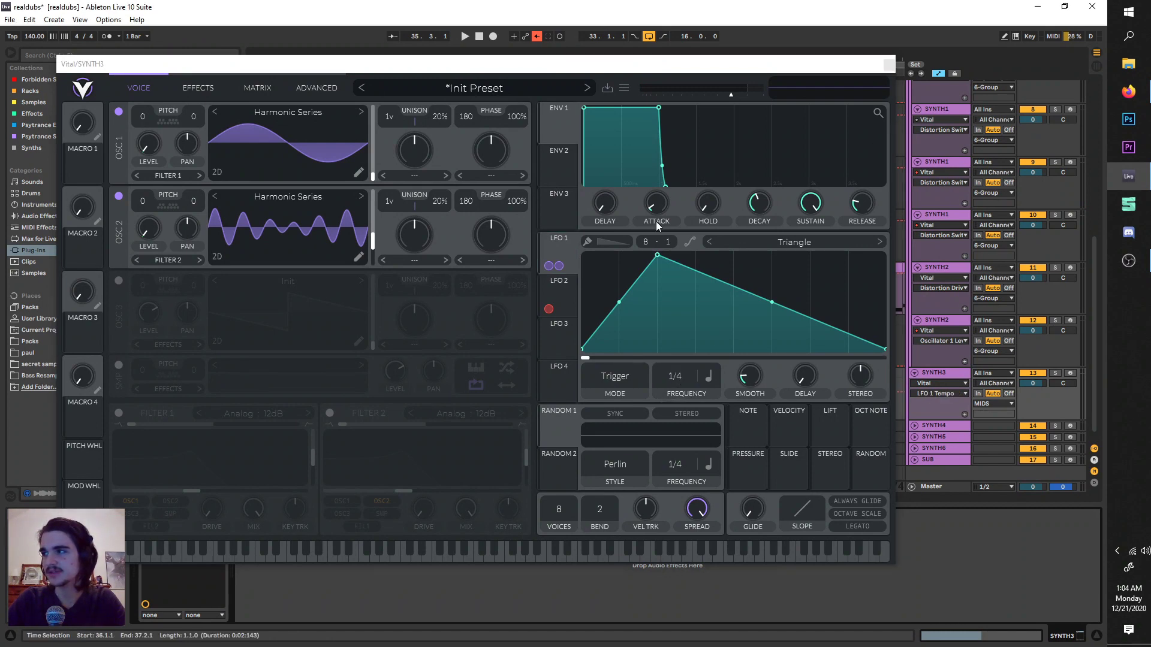
left_click(890, 64)
Raise the LFO 1 Tempo automation between 35.3 and bar 36 on SYNTH3 and audition the change
left_click(450, 391)
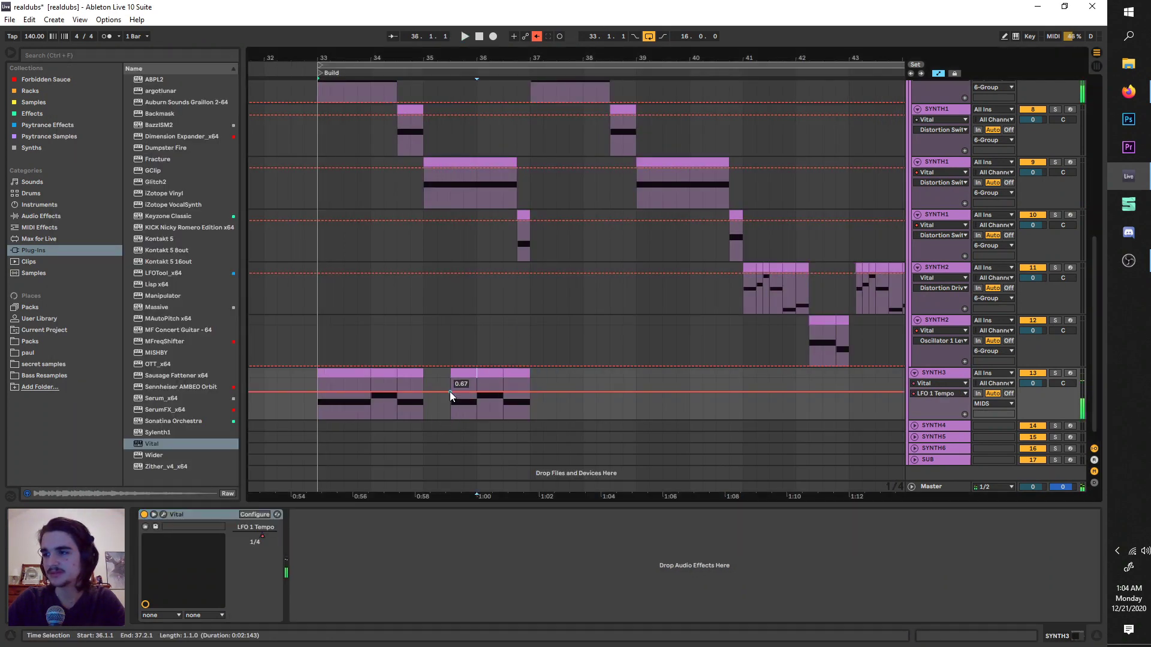
mouse_move(464, 392)
left_mouse_down()
mouse_move(450, 389)
mouse_move(476, 390)
left_mouse_up()
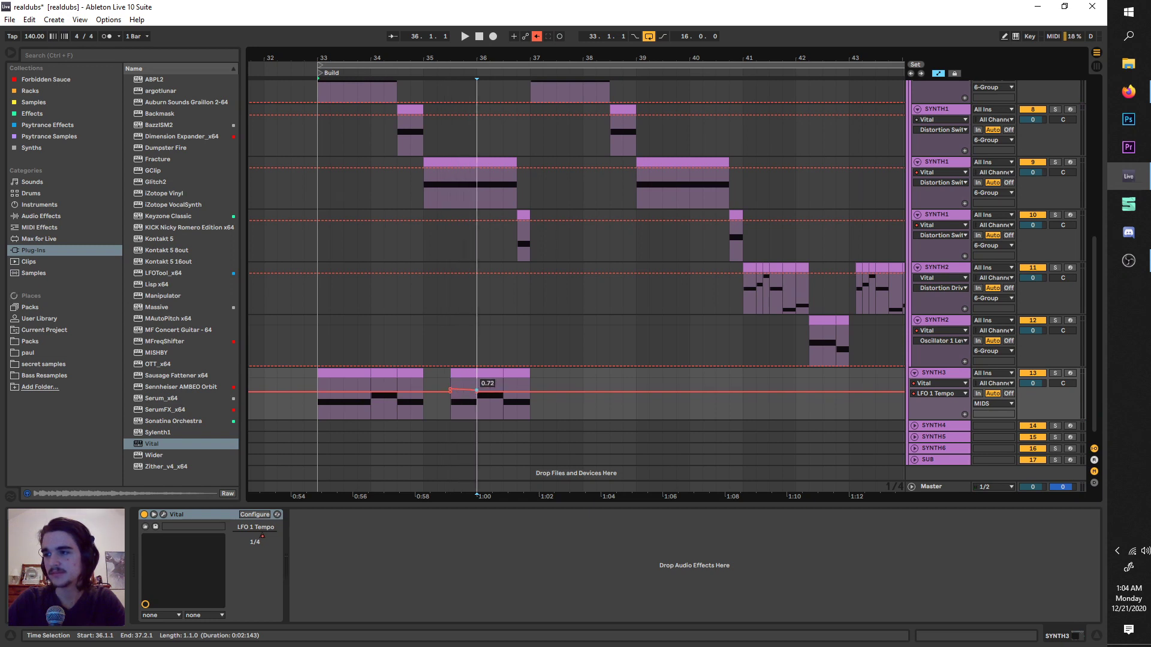
left_click(435, 66)
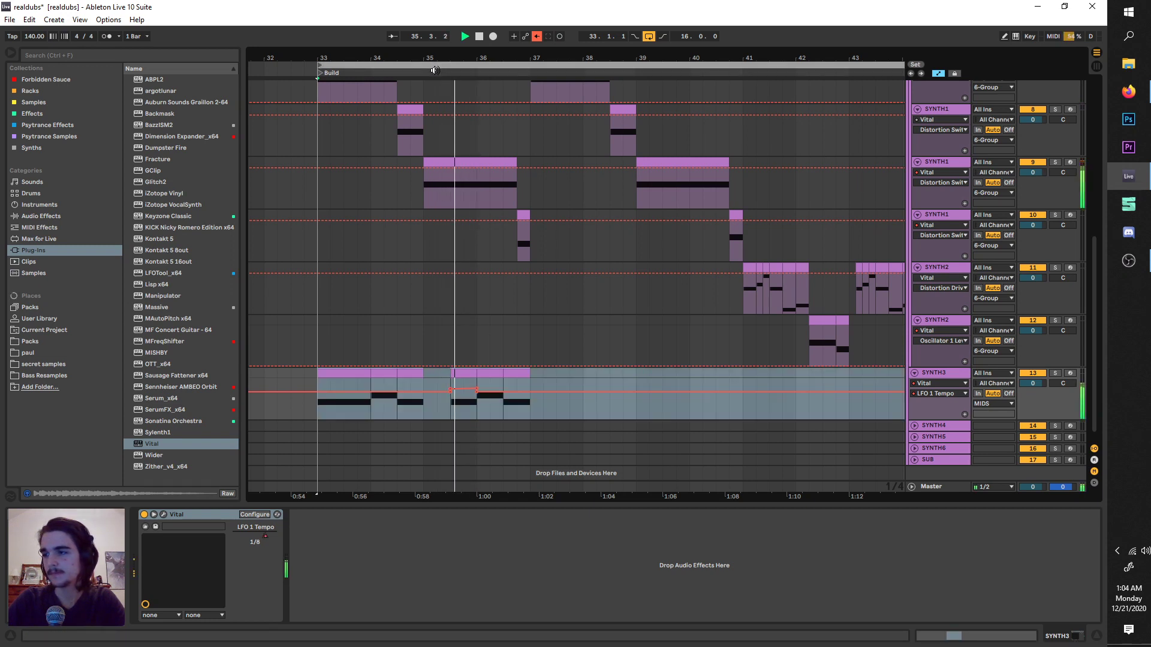
key("space")
key("space")
left_click_drag(450, 390, 476, 388)
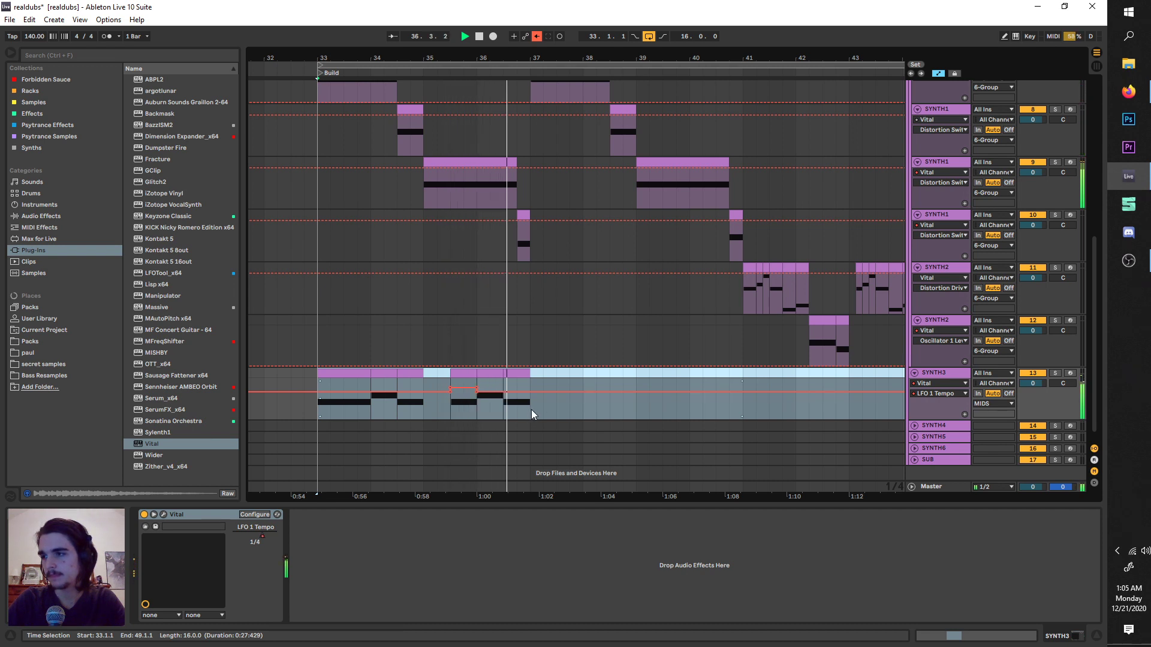
left_click_drag(531, 408, 323, 372)
key("ctrl+d")
key("ctrl+z")
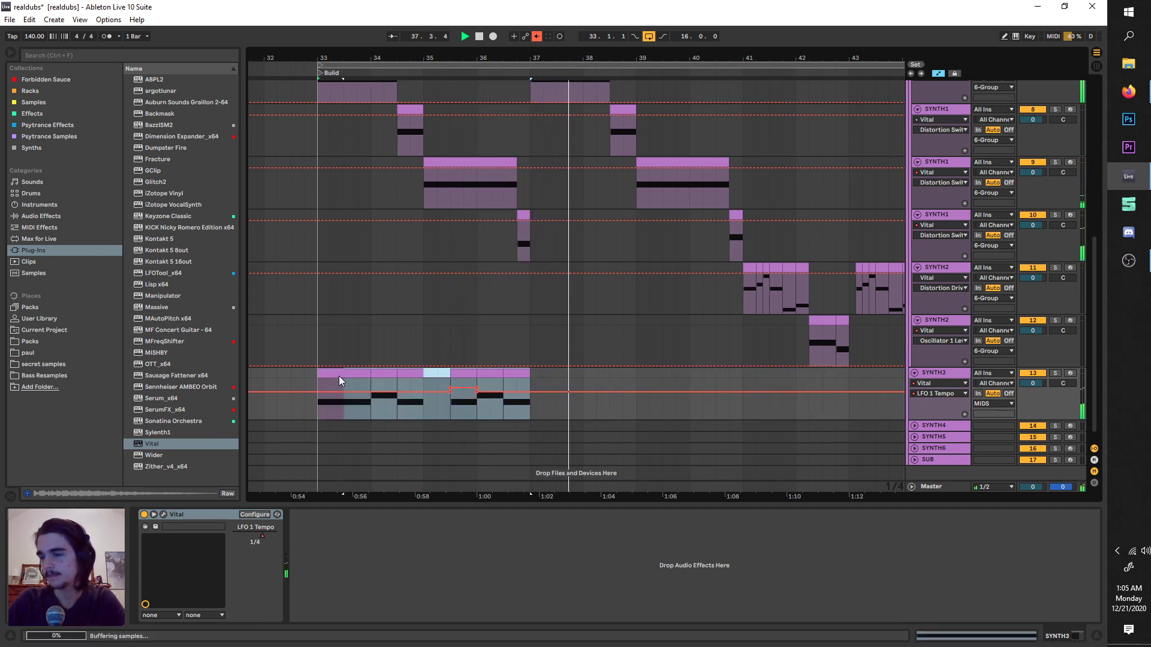
Duplicate the four-bar SYNTH3 phrase with its automation from bar 33 to bar 37 and audition the Build section
left_click(315, 372, "shift")
key("ctrl+d")
scroll(316, 373, "down", 3)
scroll(350, 361, "up", 3)
key("space")
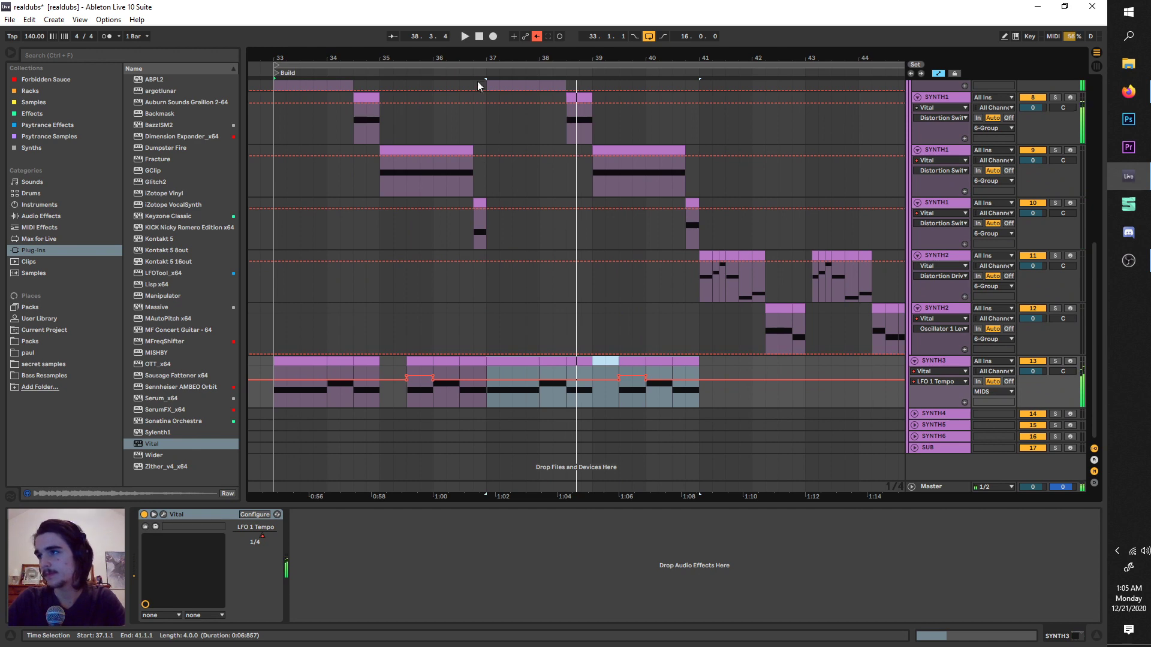
left_click(477, 65)
left_click(478, 71)
scroll(522, 331, "right", 1)
scroll(546, 375, "down", 3)
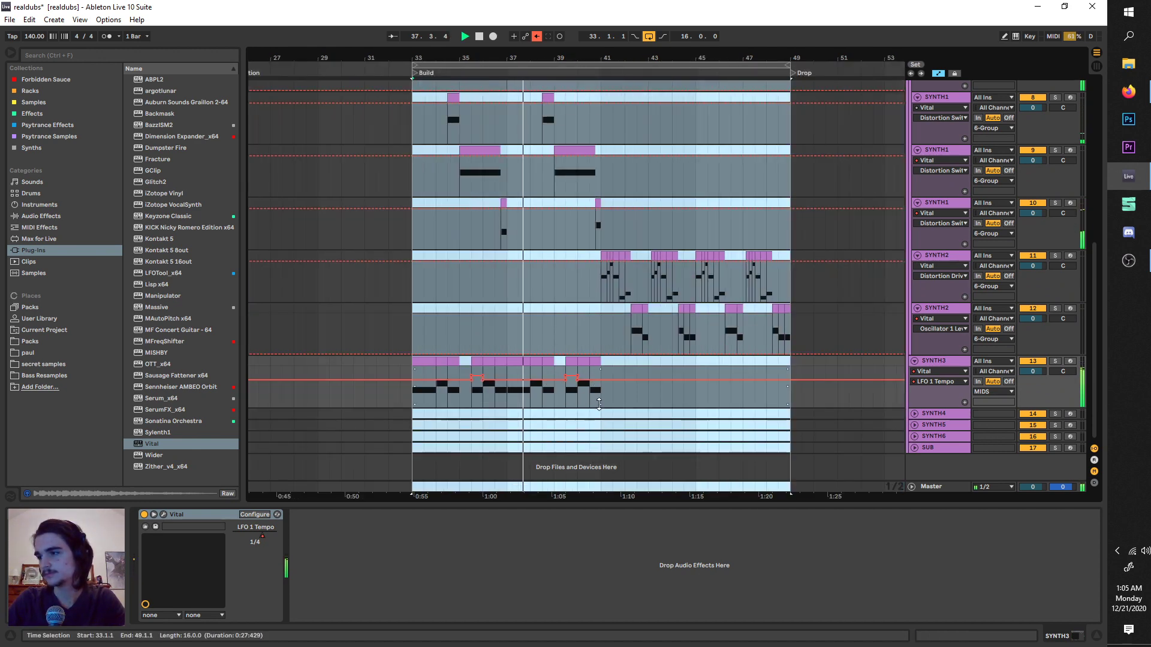
left_click(600, 400)
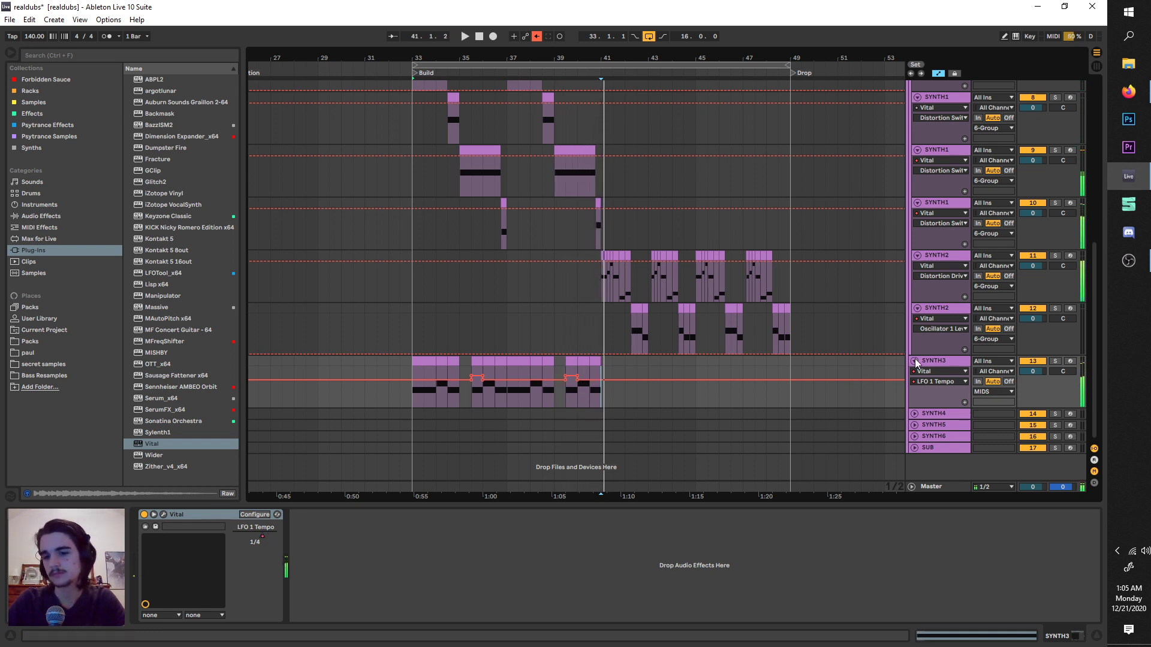
Duplicate the SYNTH3 track together with its clips and Vital patch
left_click(932, 363)
left_click(929, 414)
left_click(914, 413)
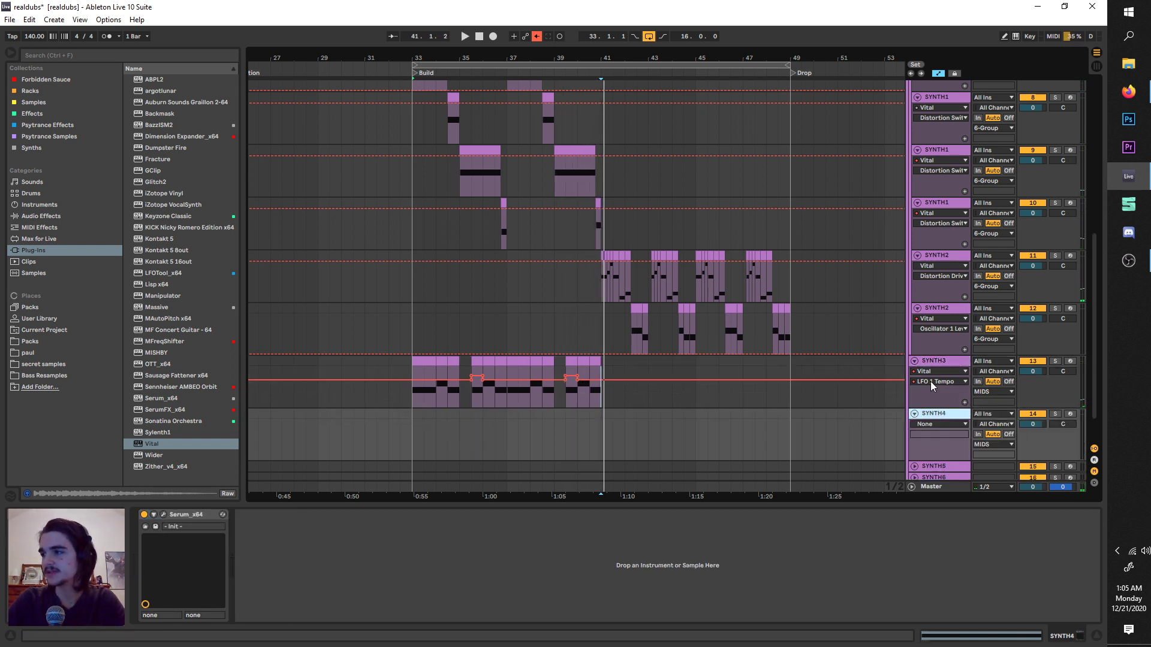
left_click(936, 363)
key("ctrl+d")
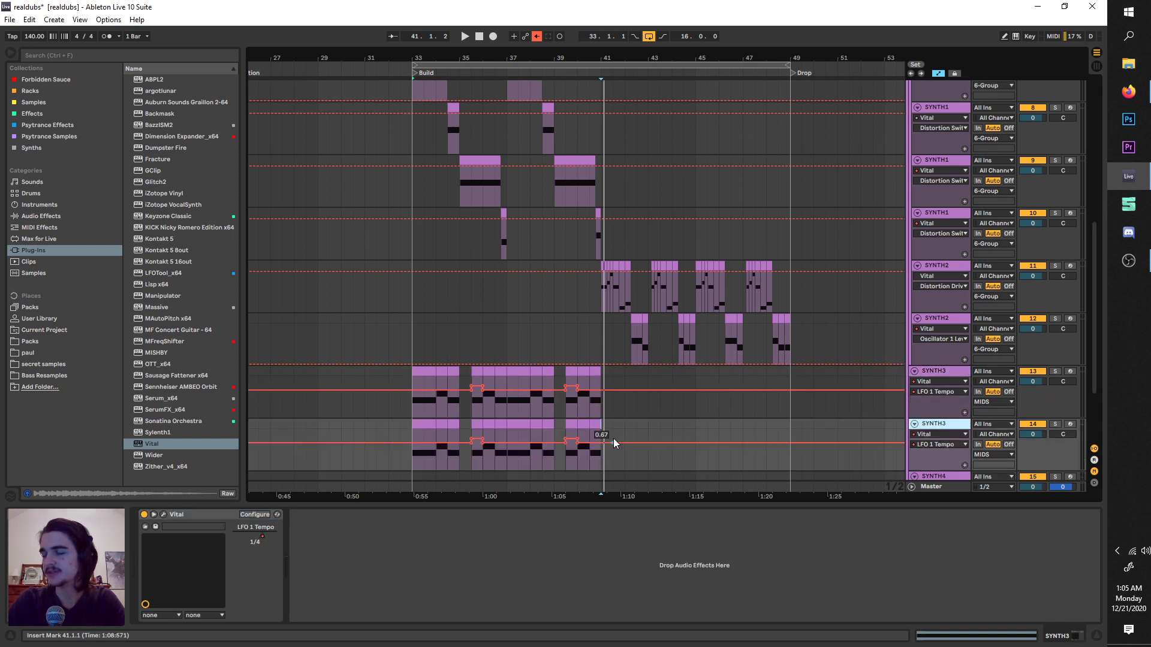
Move all clips on the duplicated SYNTH3 track to start at bar 41 and play the Build
left_click_drag(606, 425, 399, 424)
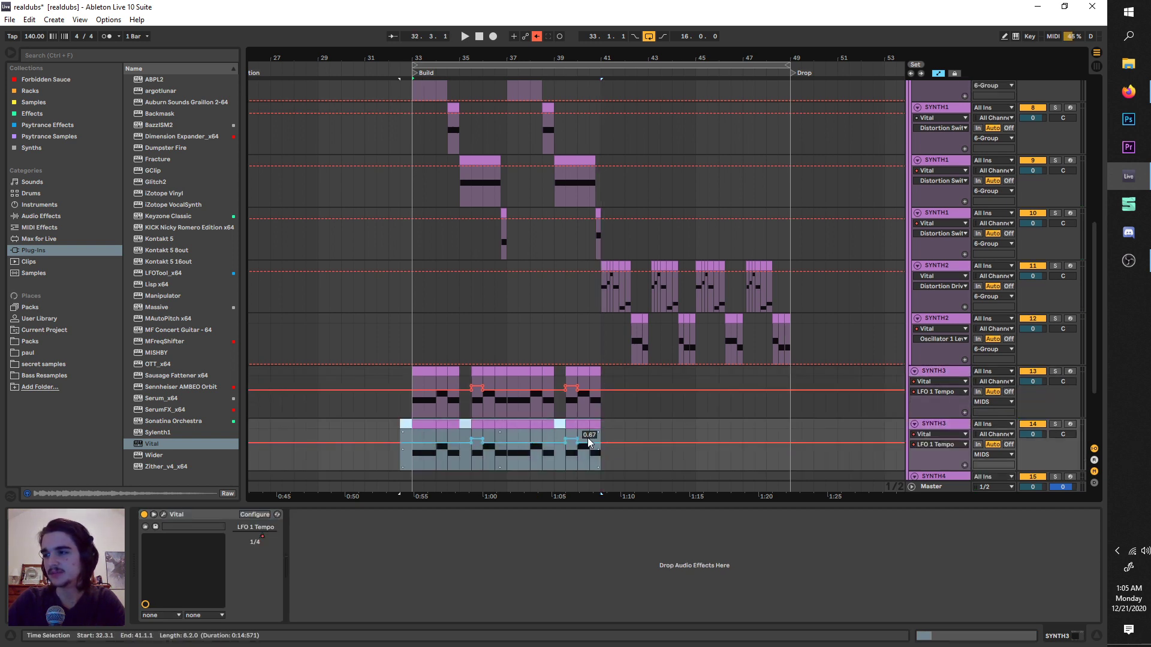
mouse_move(605, 433)
left_mouse_down()
mouse_move(408, 422)
mouse_move(605, 430)
left_mouse_up()
scroll(605, 430, "right", 1)
key("space")
scroll(422, 402, "up", 3)
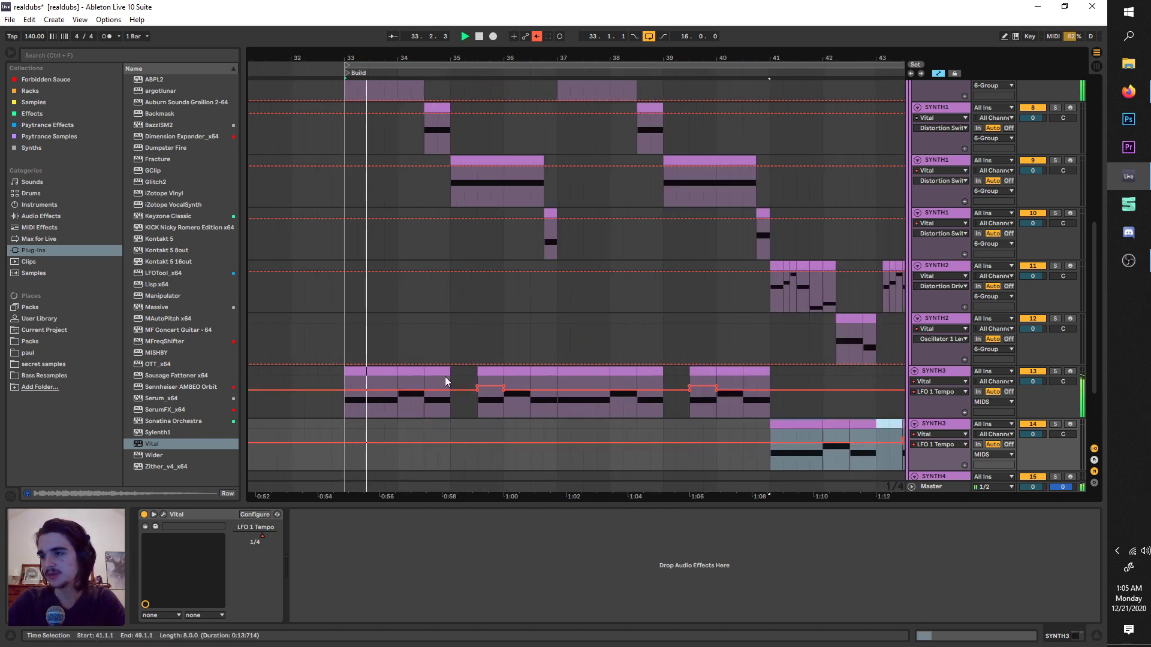
Move the duplicated track's first clip to bar 35 and shorten it to half a bar to fill the gap
left_click(445, 375)
left_click(772, 405)
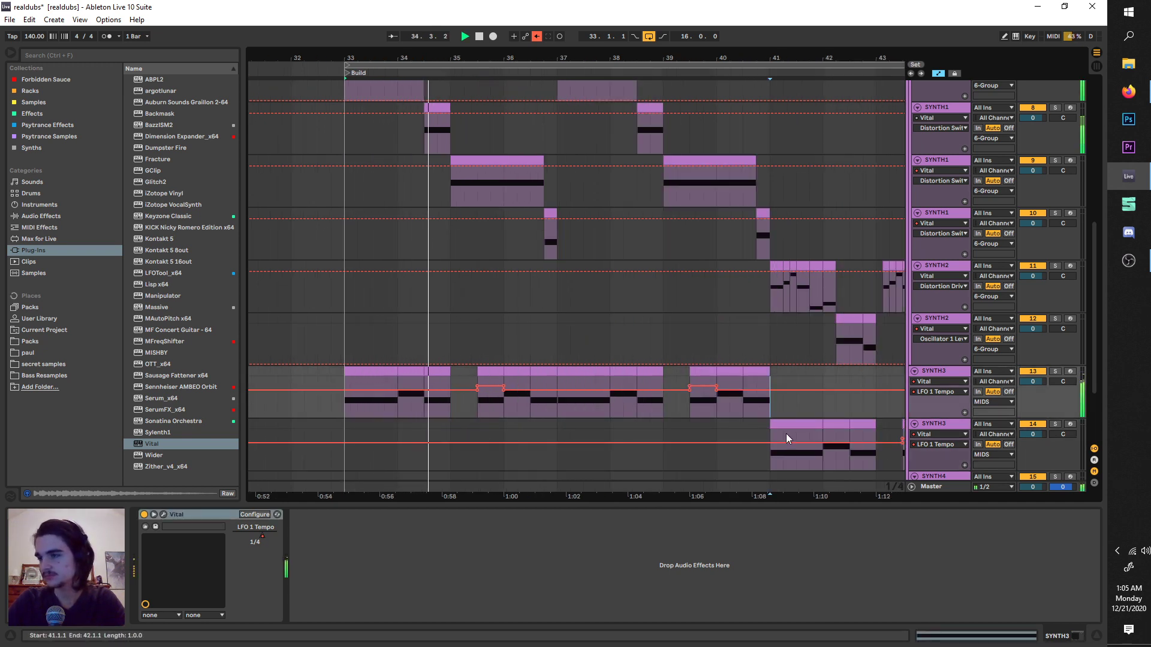
left_click_drag(786, 433, 477, 422)
key("space")
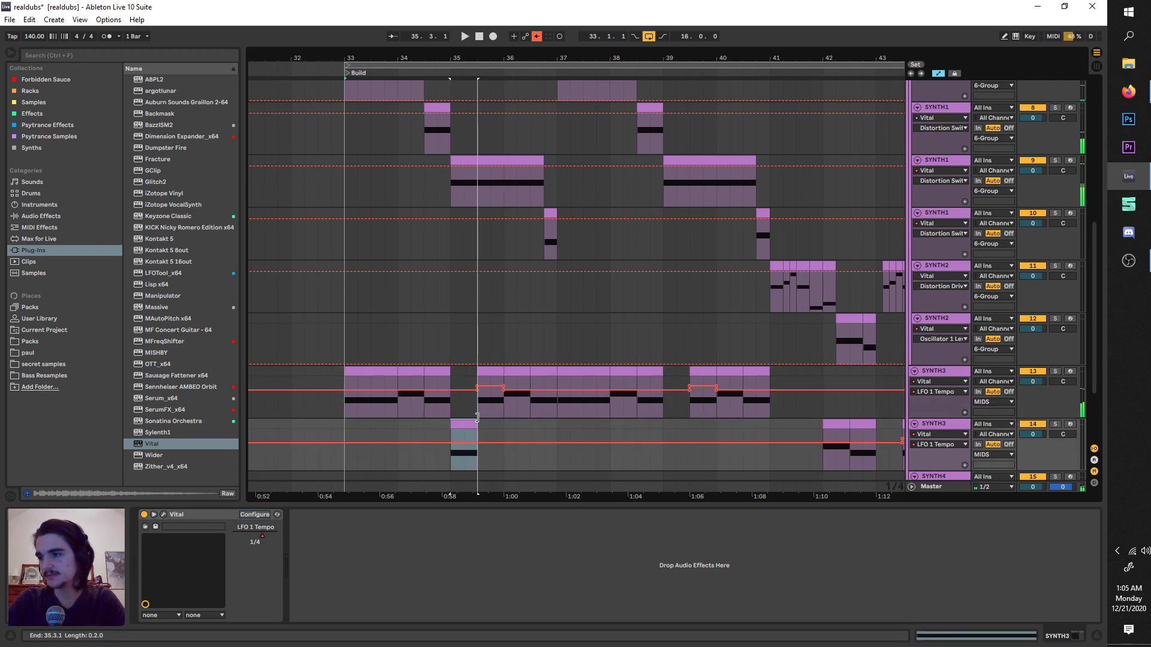
Shift the loop to start at bar 35, solo the duplicated SYNTH3 track, and open its Vital
left_click_drag(435, 65, 541, 64)
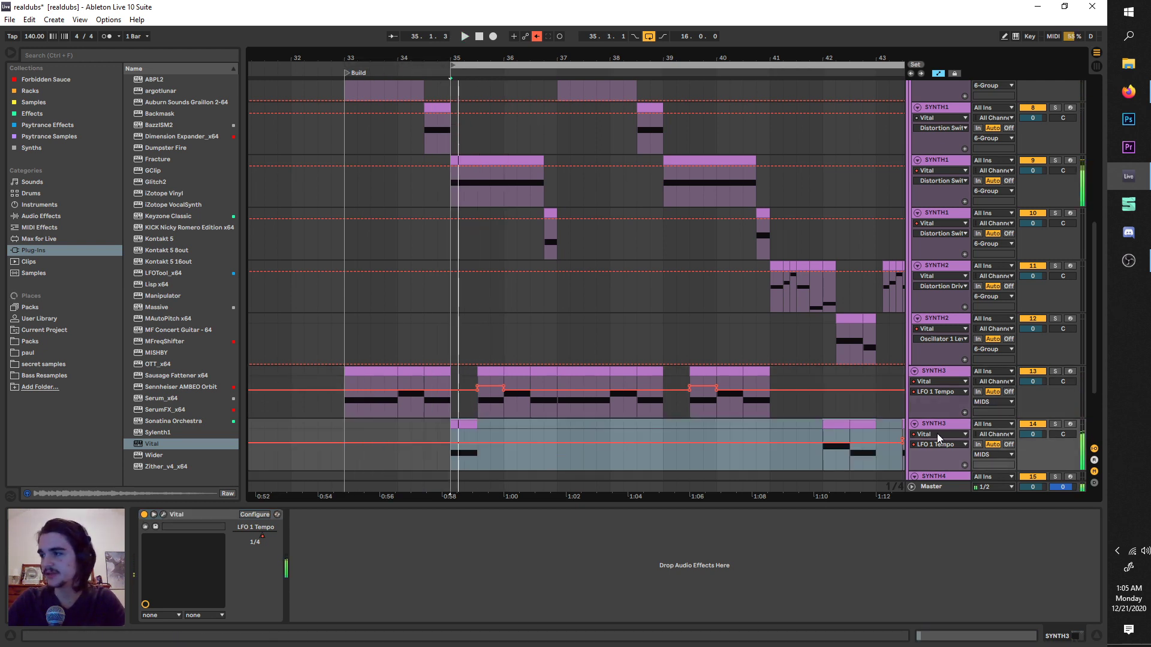
left_click(1055, 424)
key("space")
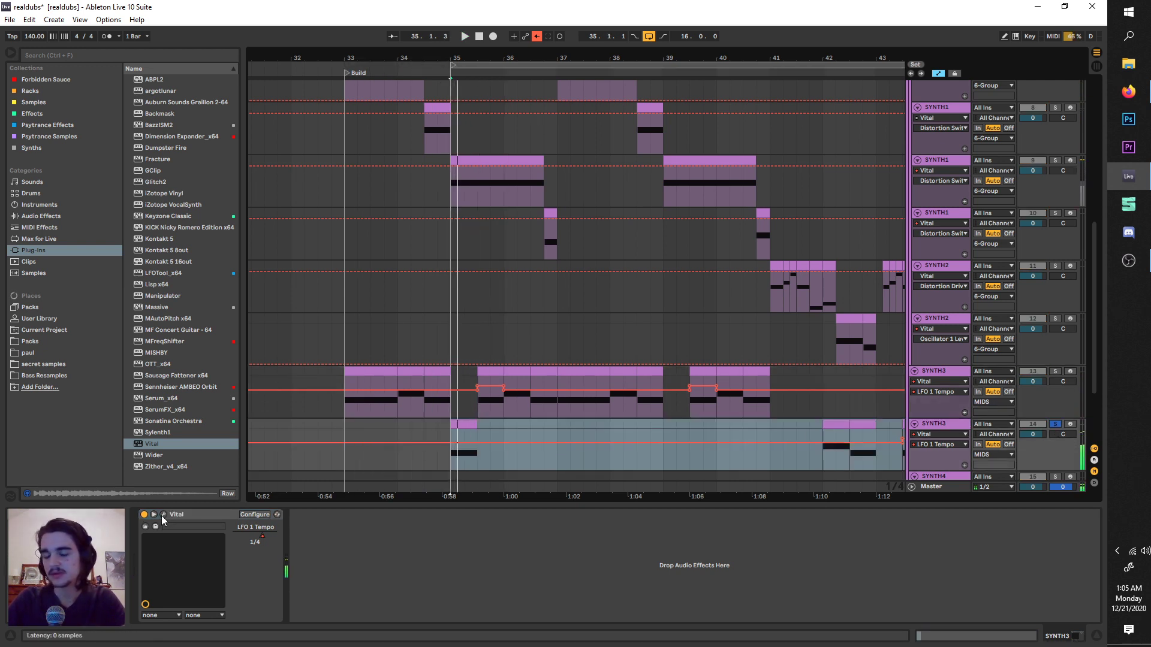
left_click(161, 515)
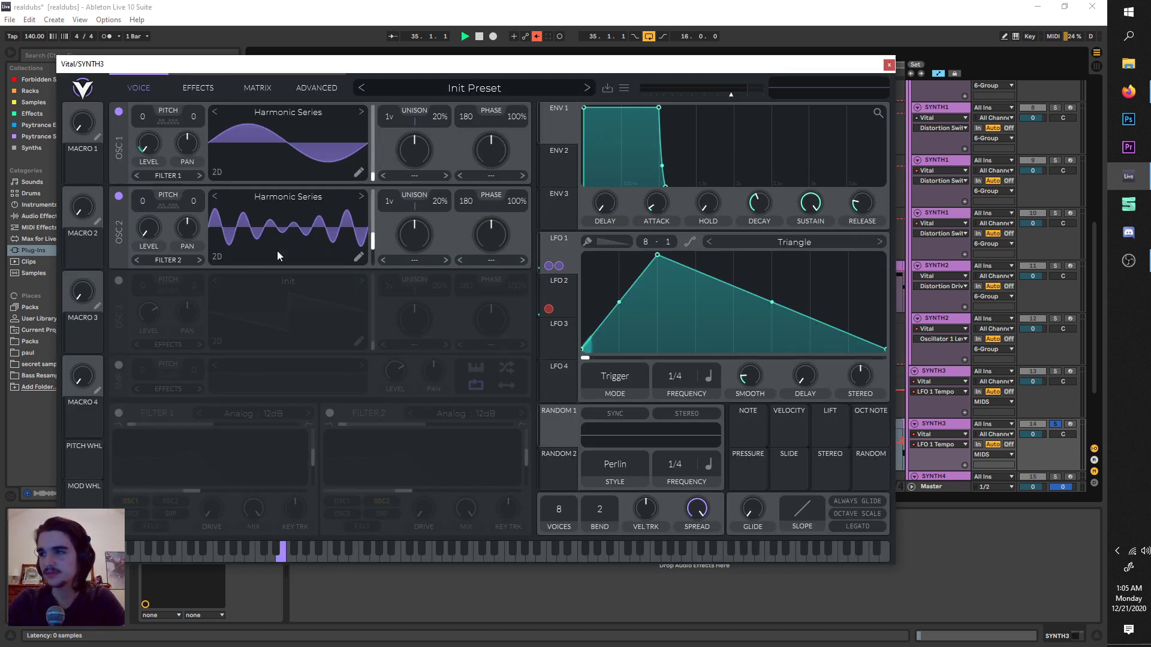
Set LFO 1's frequency to 1/8 in the duplicated track's Vital and audition it
left_click(549, 265)
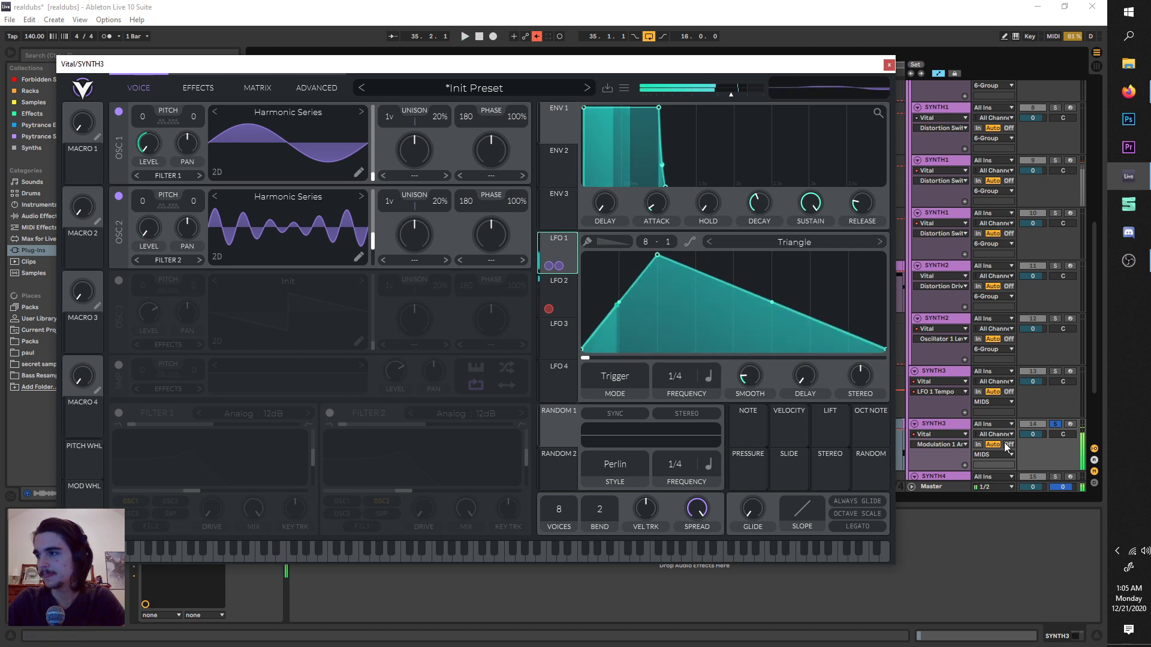
left_click(953, 425)
left_click_drag(691, 374, 691, 351)
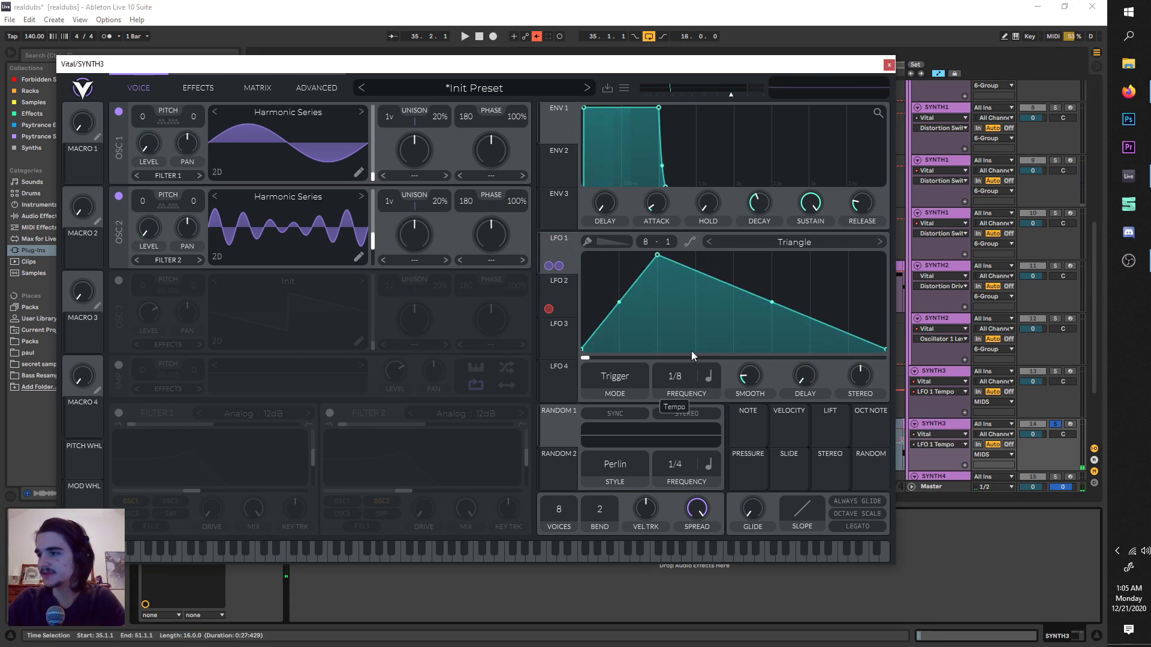
key("space")
key("space")
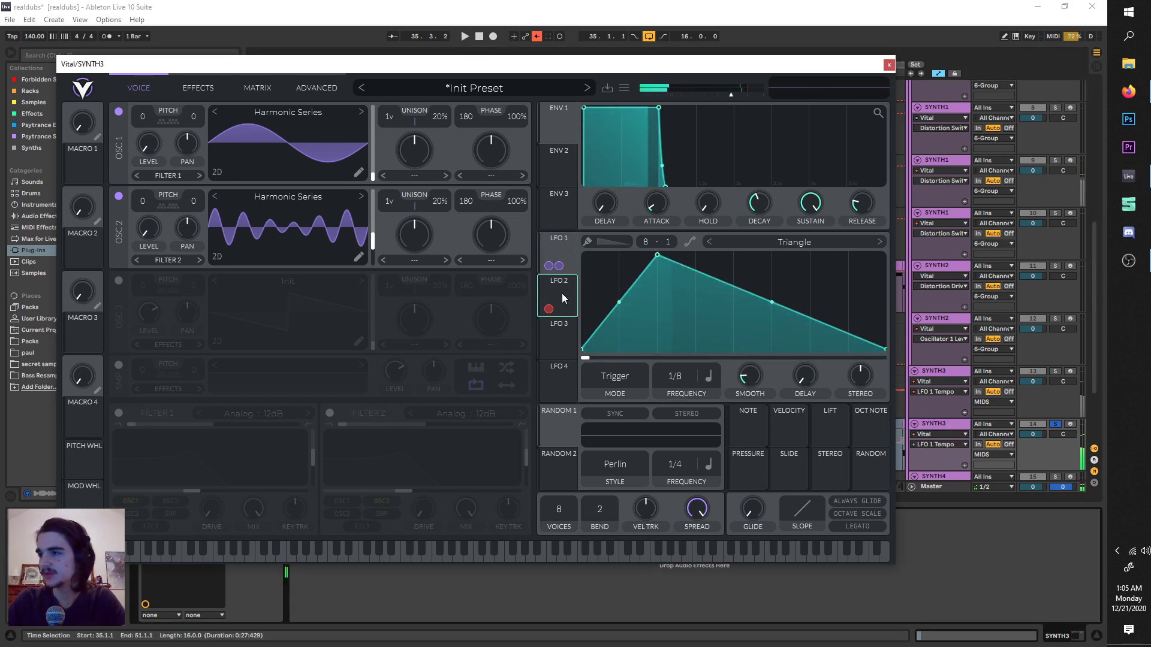
Remove LFO 2's distortion drive modulation in the duplicated track's Vital and raise oscillator 2's wavetable position
left_click(562, 293)
left_click(566, 302)
key("space")
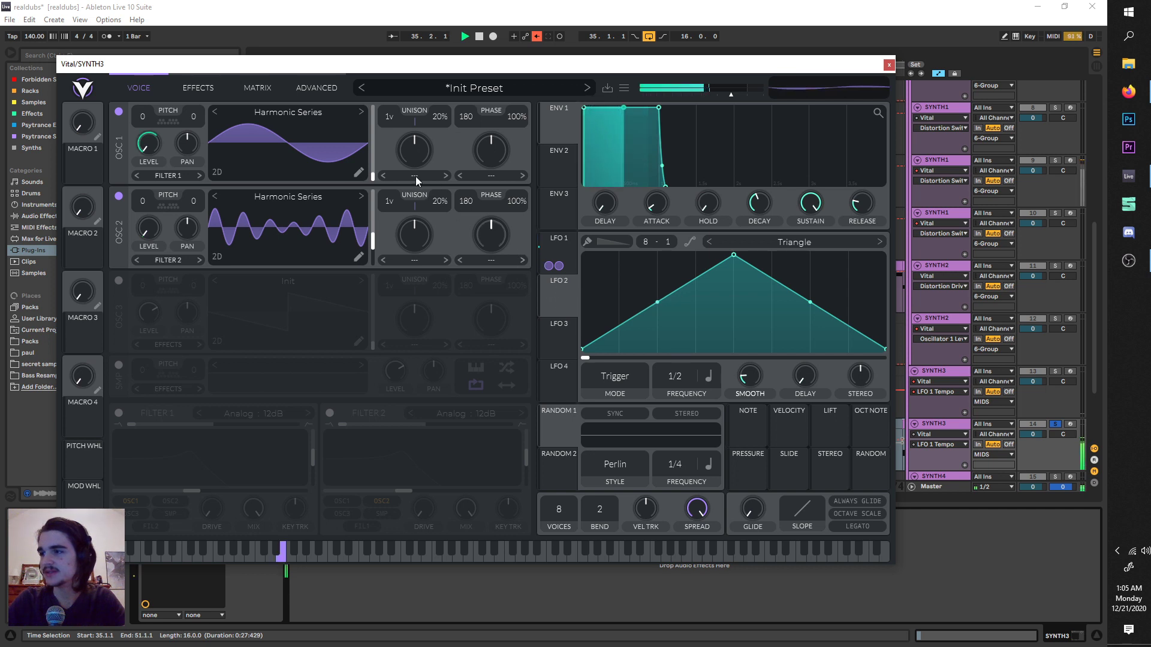
left_click_drag(372, 237, 375, 222)
key("space")
left_click(160, 229)
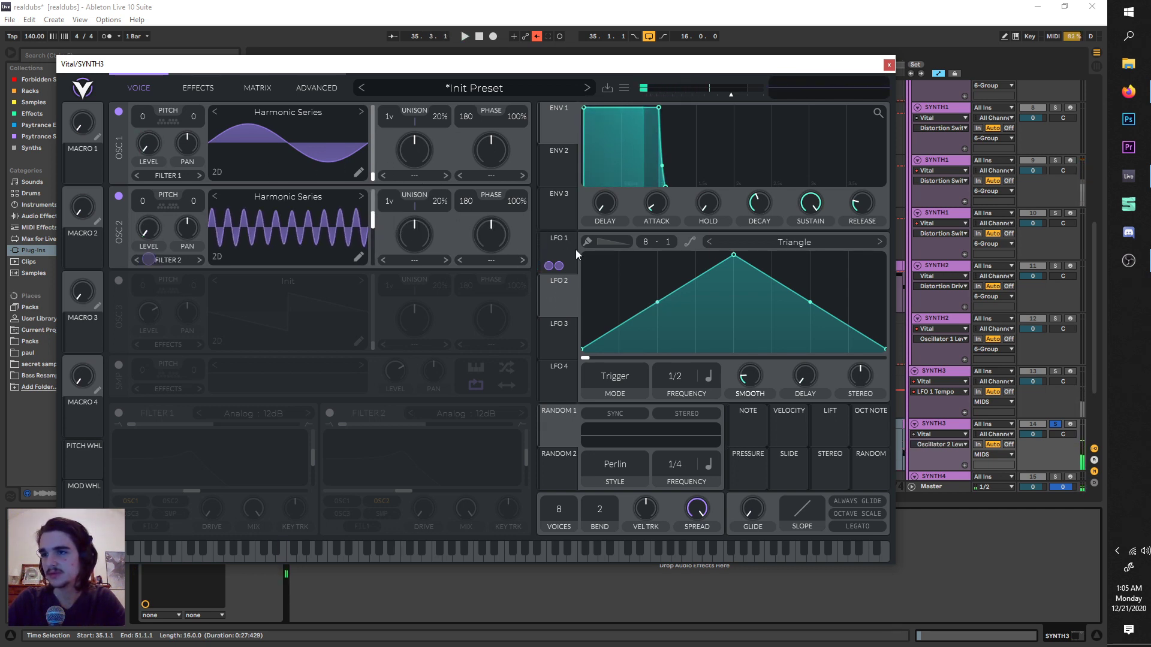
Play the variation while checking LFO 1's oscillator level modulations and Vital's effects chain
left_click(565, 250)
key("space")
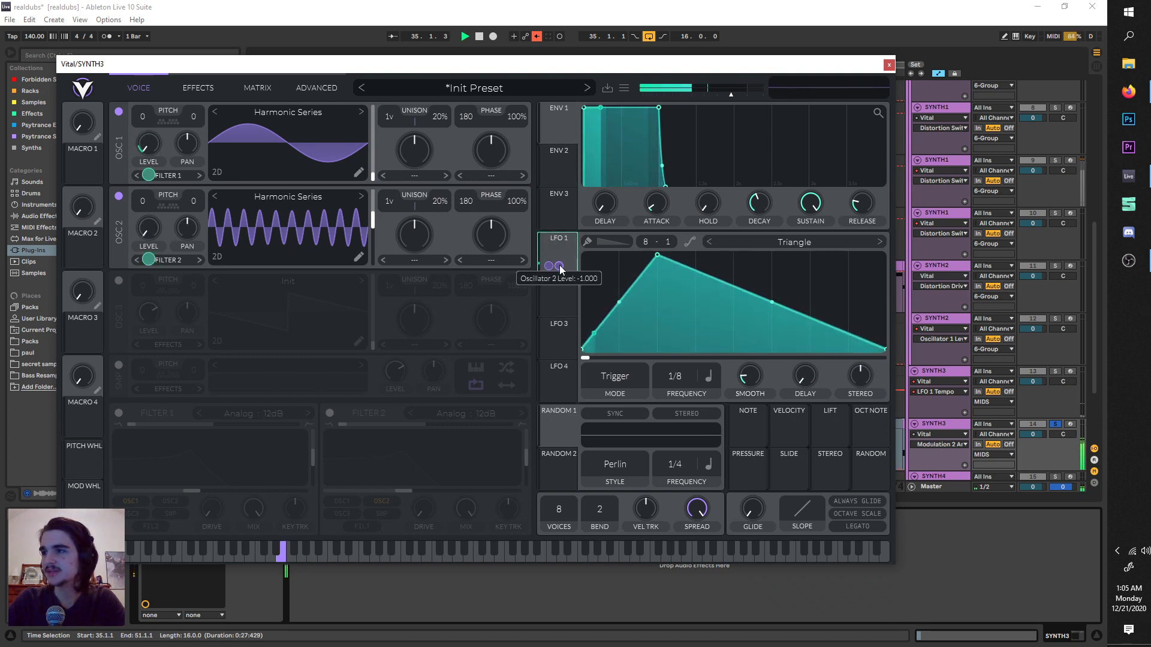
left_click_drag(559, 266, 148, 144)
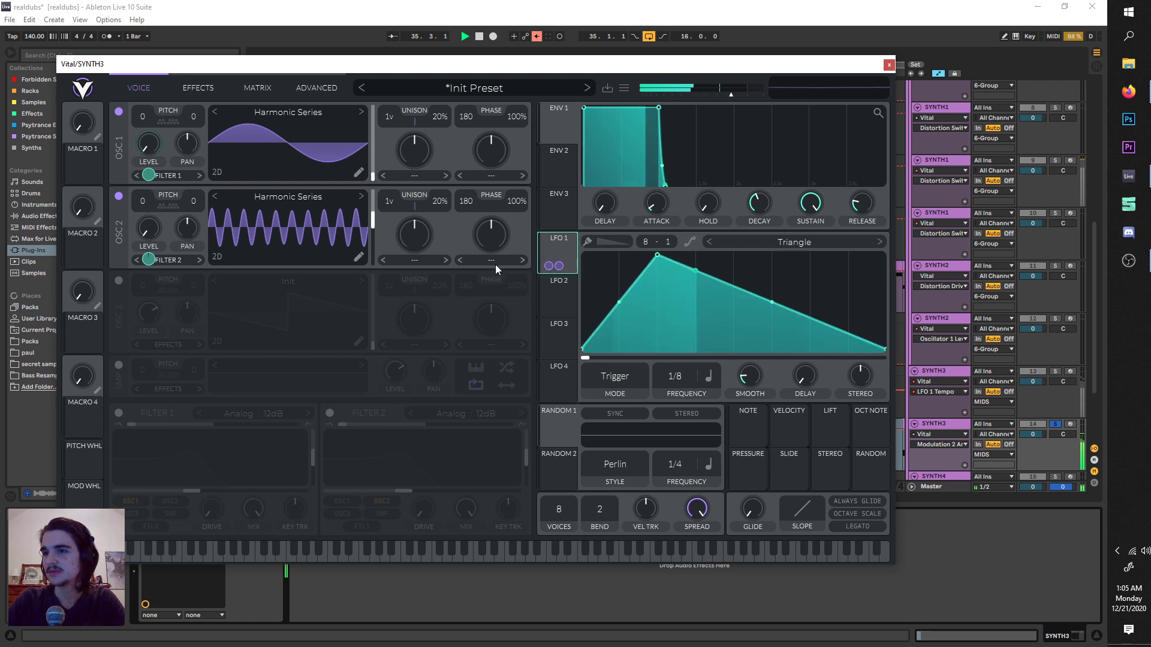
left_click(210, 86)
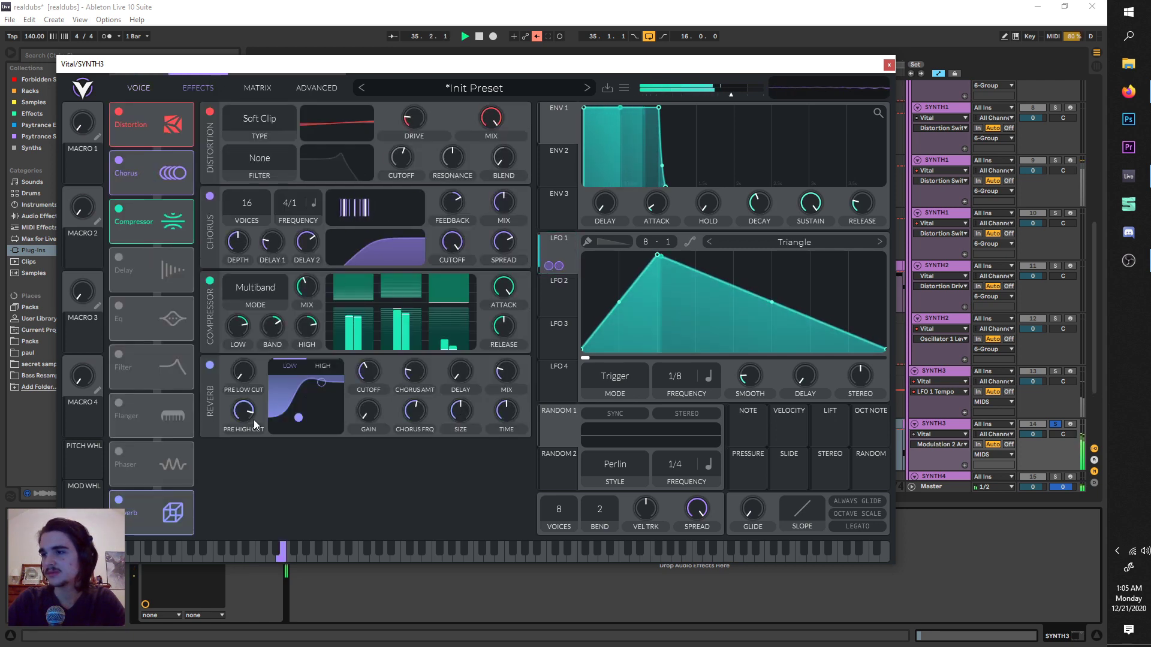
key("space")
Automate Vital's pitch wheel as a downward ramp across the duplicated track's clip at bar 35 and audition it
left_click(138, 87)
key("space")
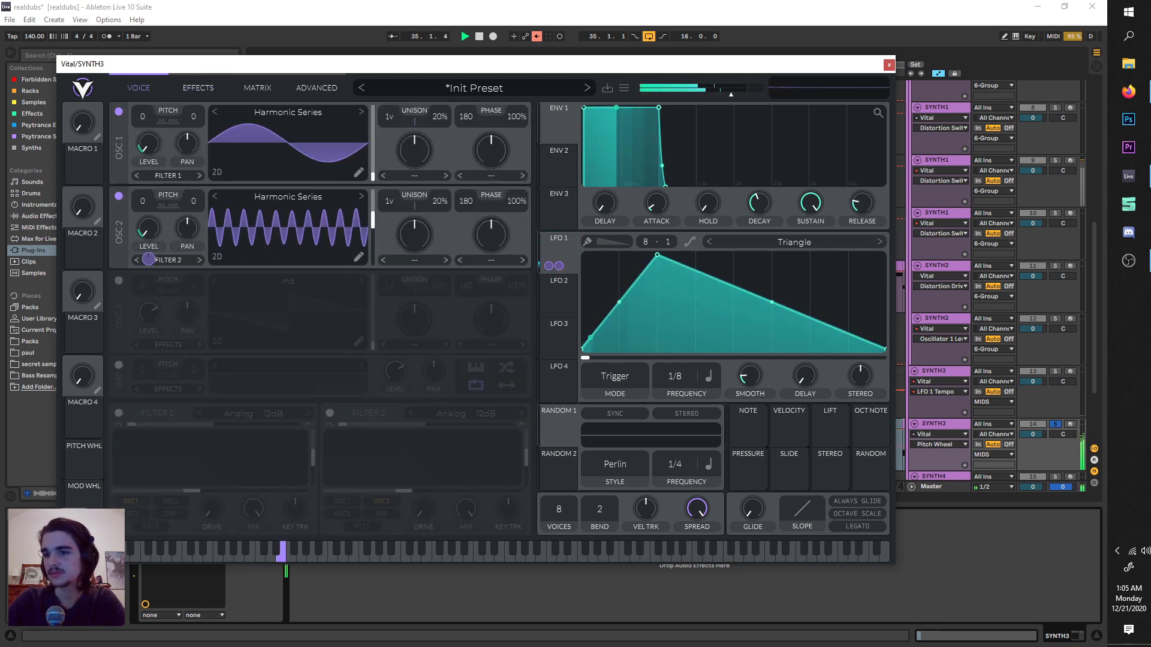
key("space")
left_click(889, 64)
key("ctrl+alt+p")
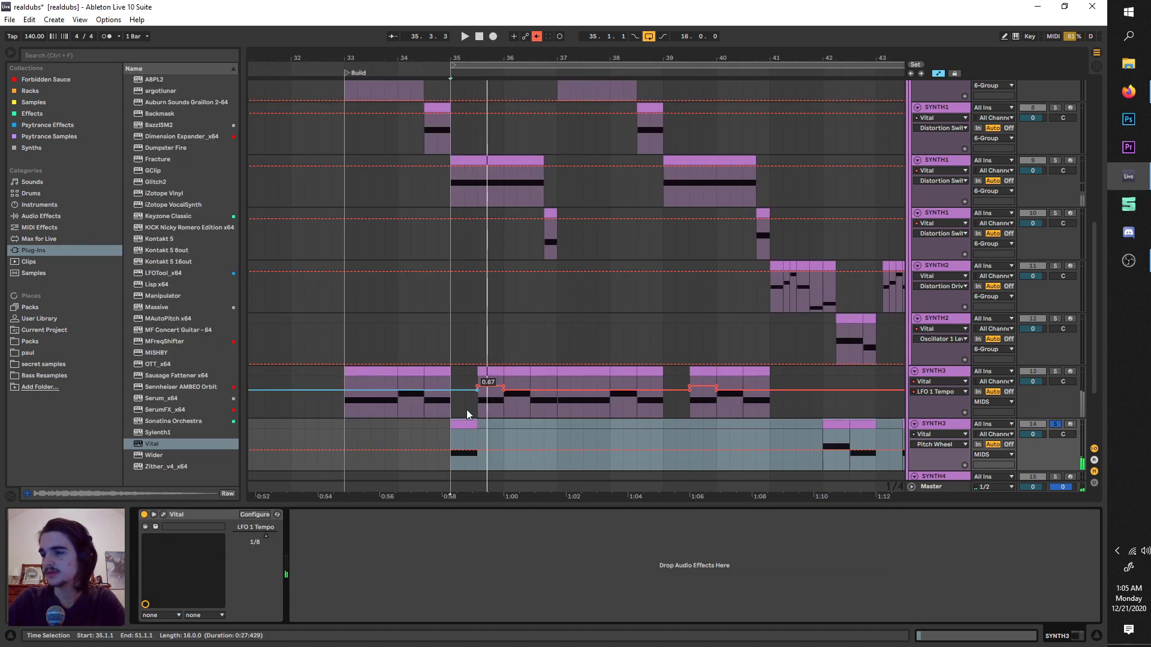
left_click(449, 451)
left_click(477, 451)
left_click_drag(476, 451, 450, 422)
key("space")
key("space")
key("space")
key("space")
key("space")
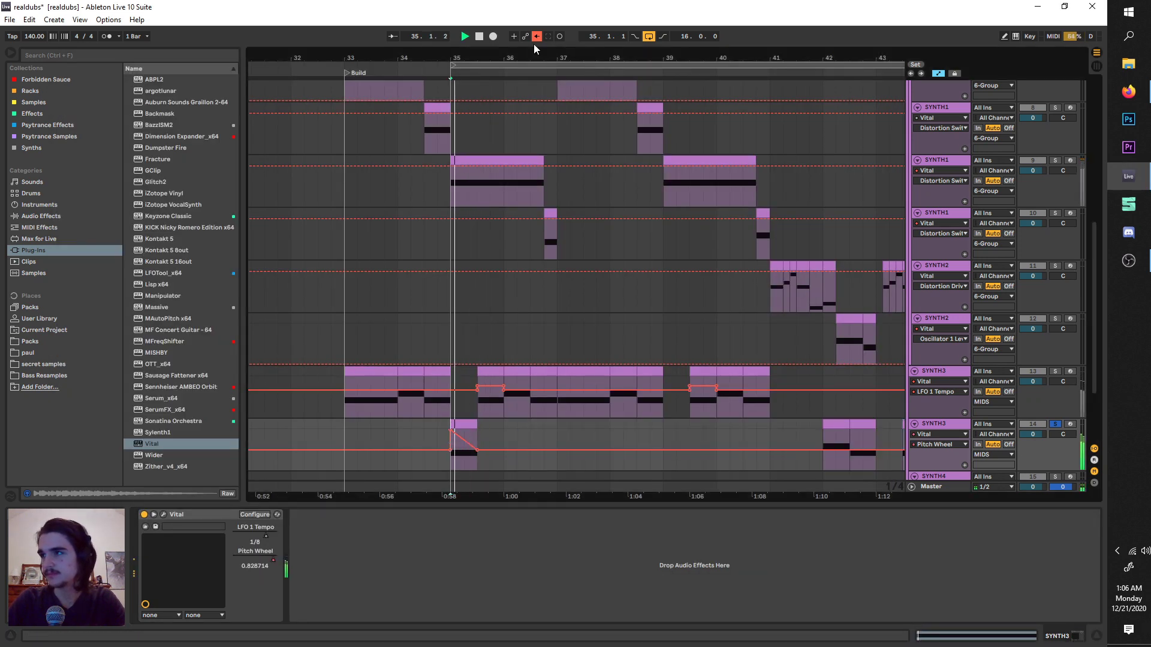
Shift the loop back to bar 33, solo the original SYNTH3 track, and open its Vital
left_click_drag(552, 63, 457, 66)
left_click(1055, 371)
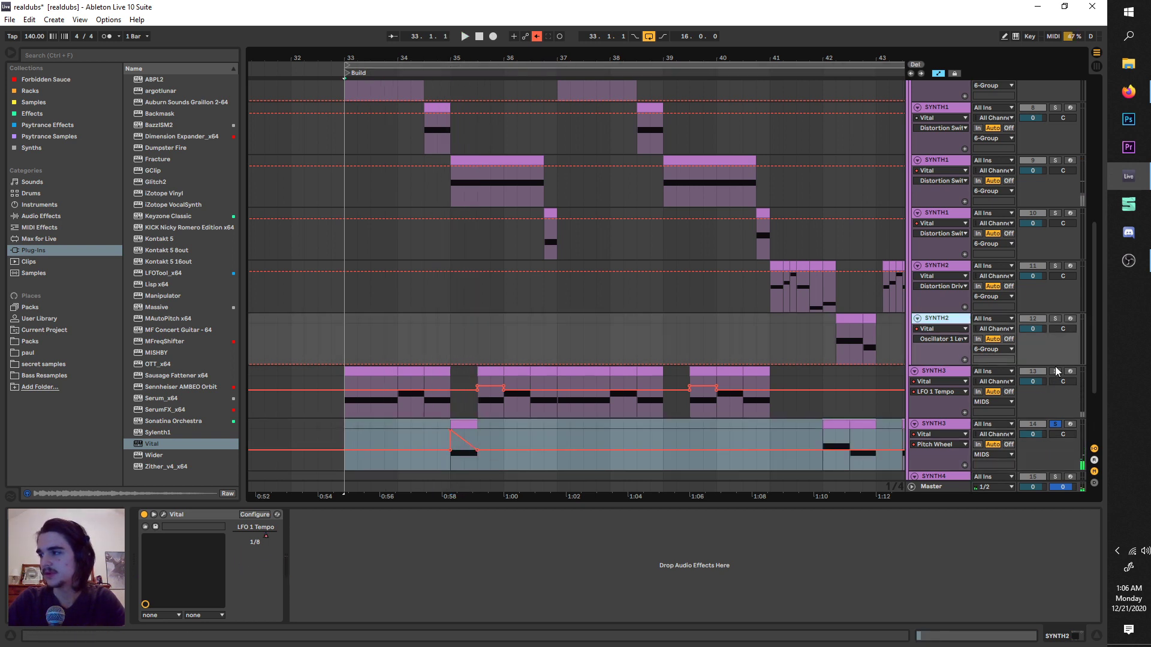
left_click(932, 372)
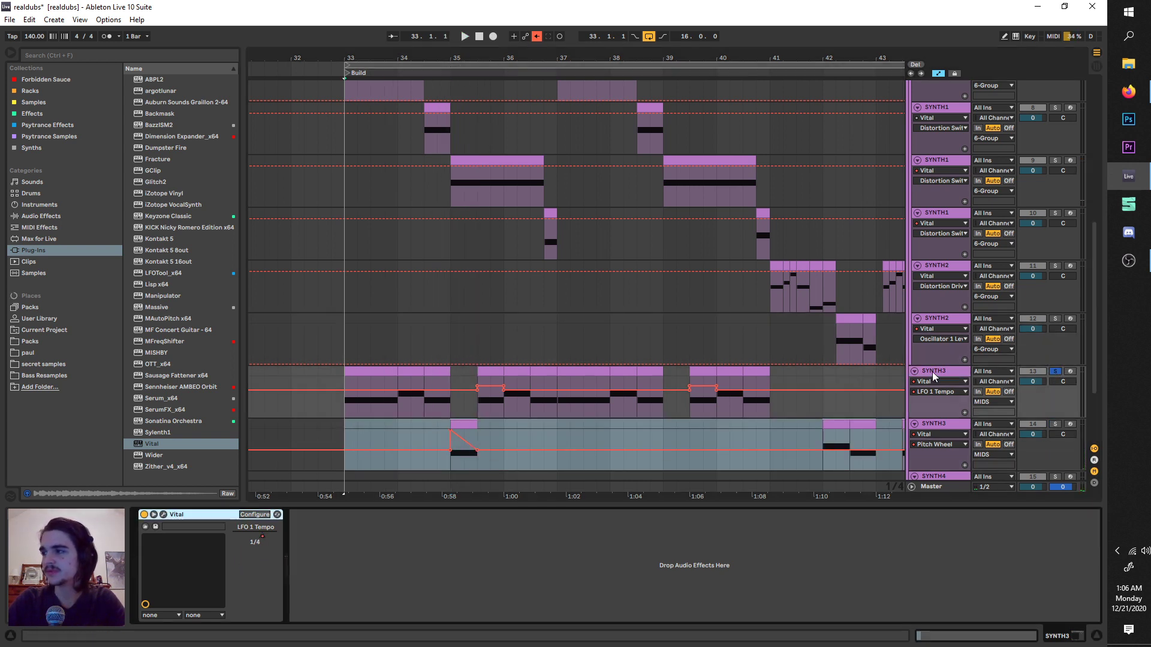
left_click(164, 515)
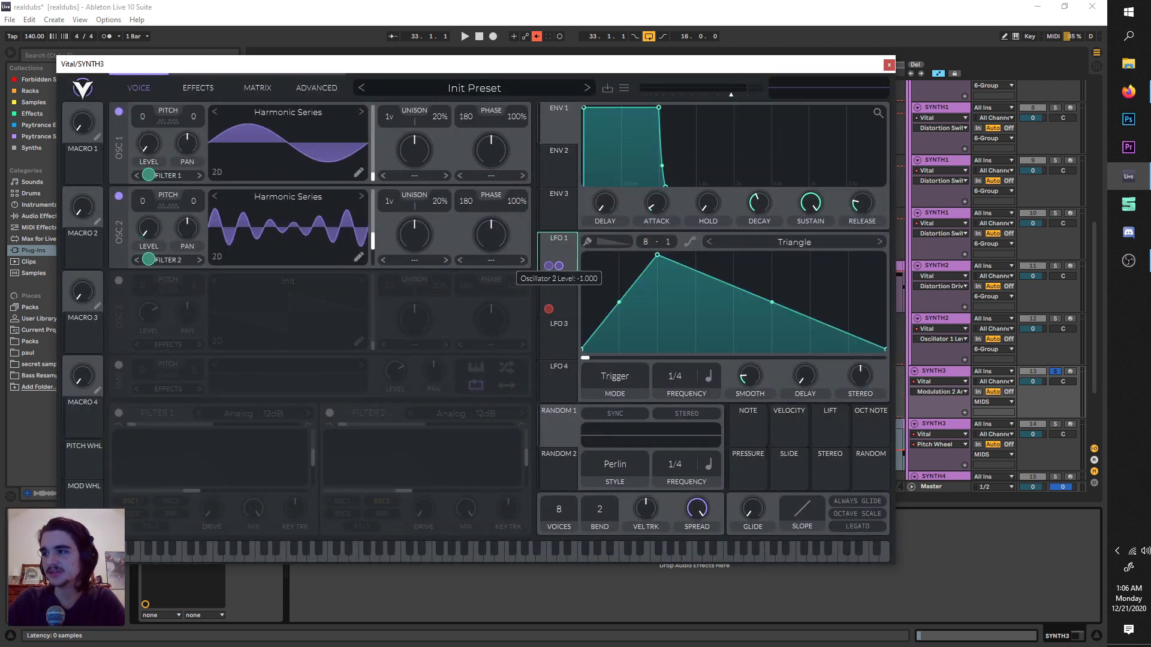
Audition the original bass with oscillator 2 switched off, and switch the oscillator back on
left_click(116, 196)
key("space")
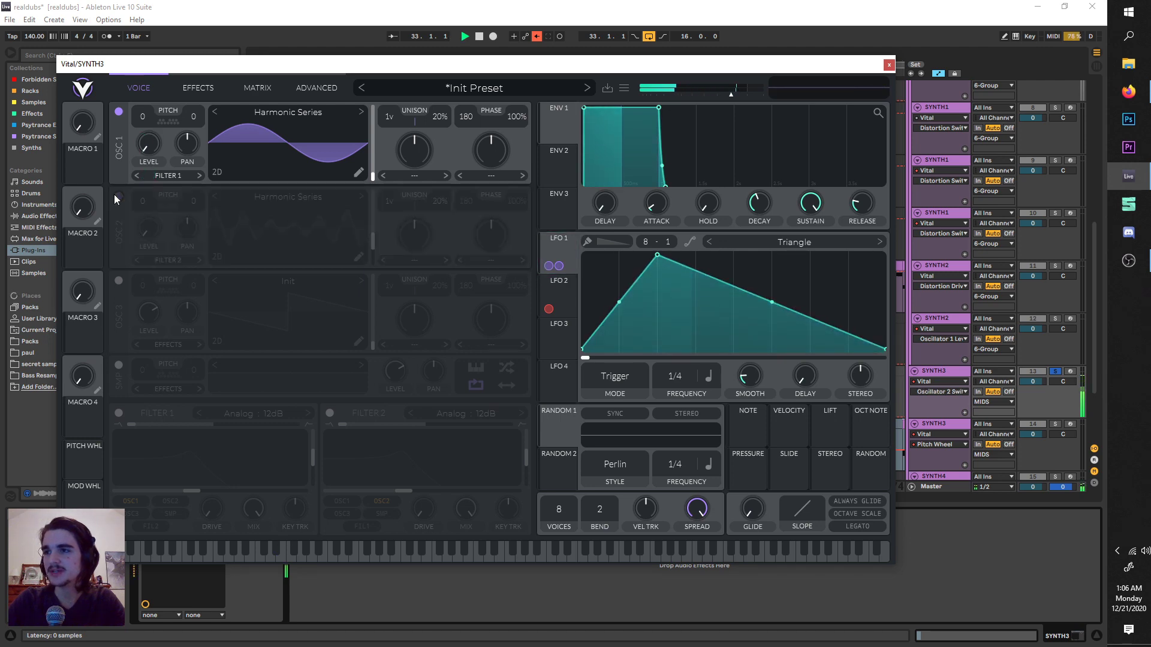
left_click(116, 196)
key("space")
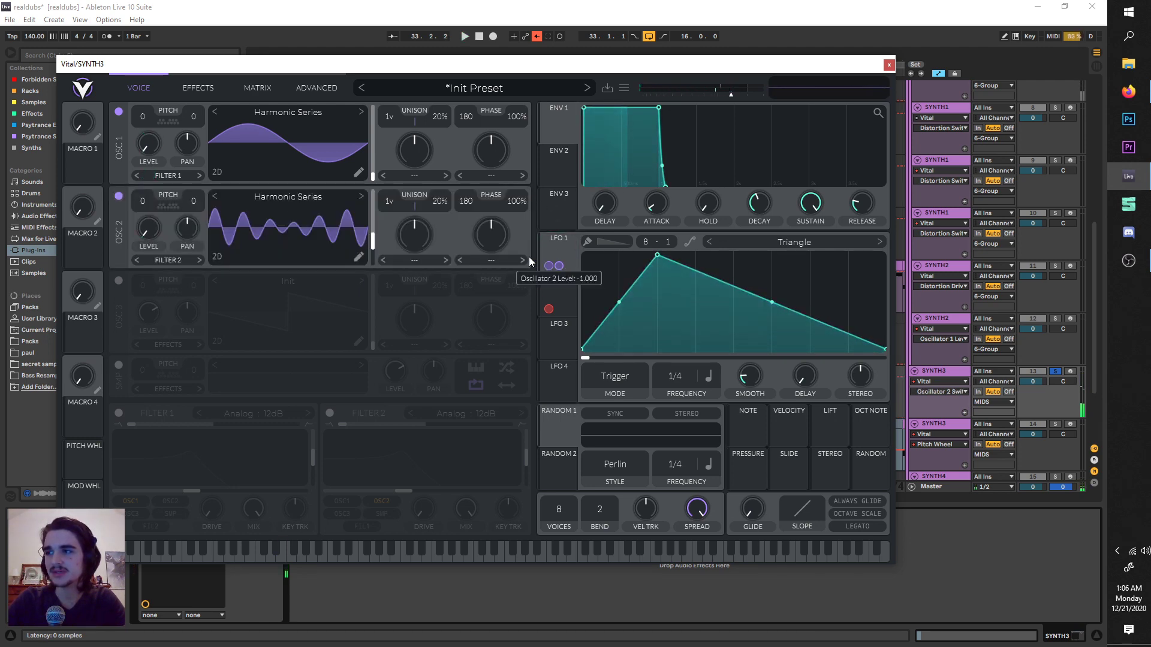
Set LFO 1's modulation of oscillator 2's level to 1.000, audition the result, and close Vital
left_click(181, 88)
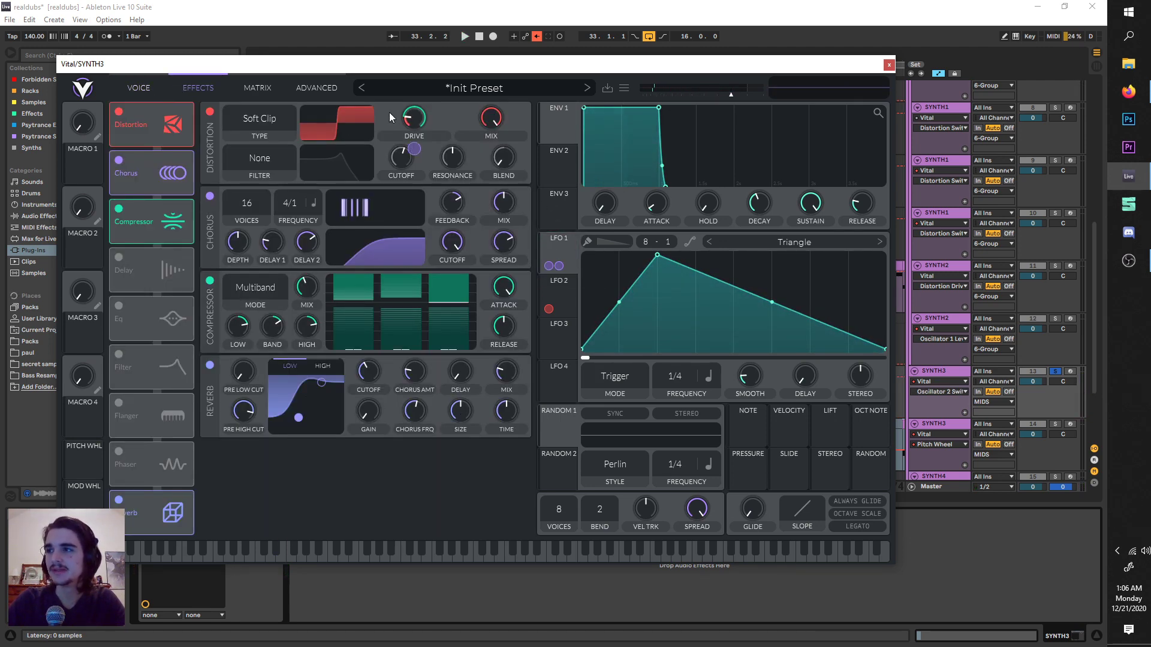
left_click(137, 89)
key("space")
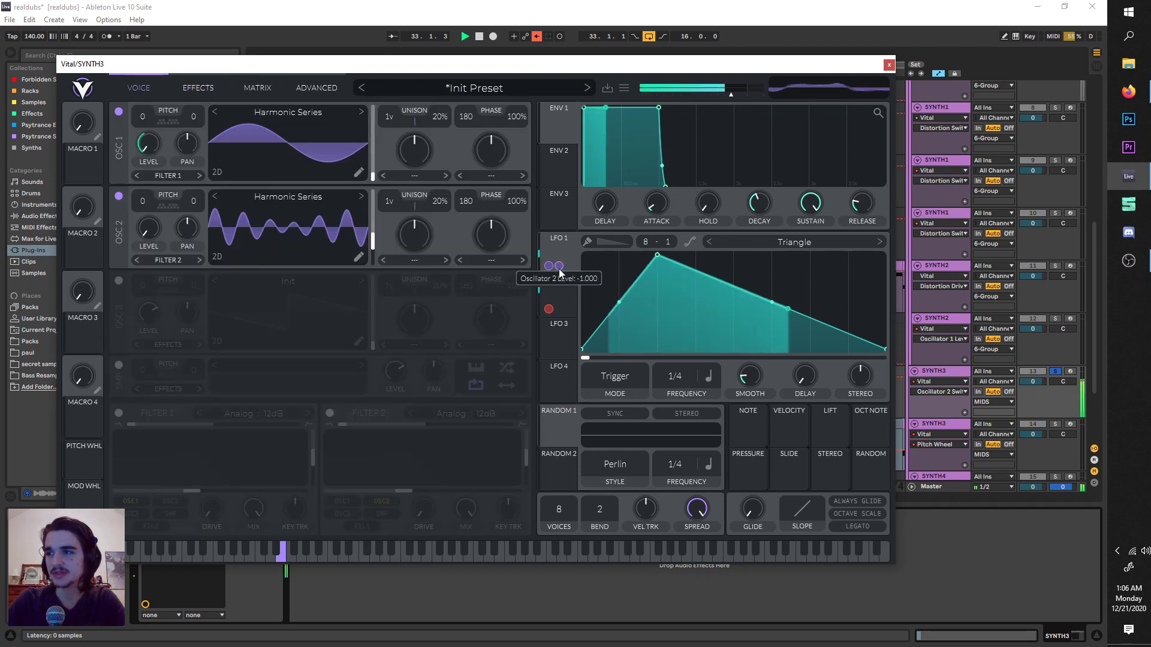
mouse_move(561, 272)
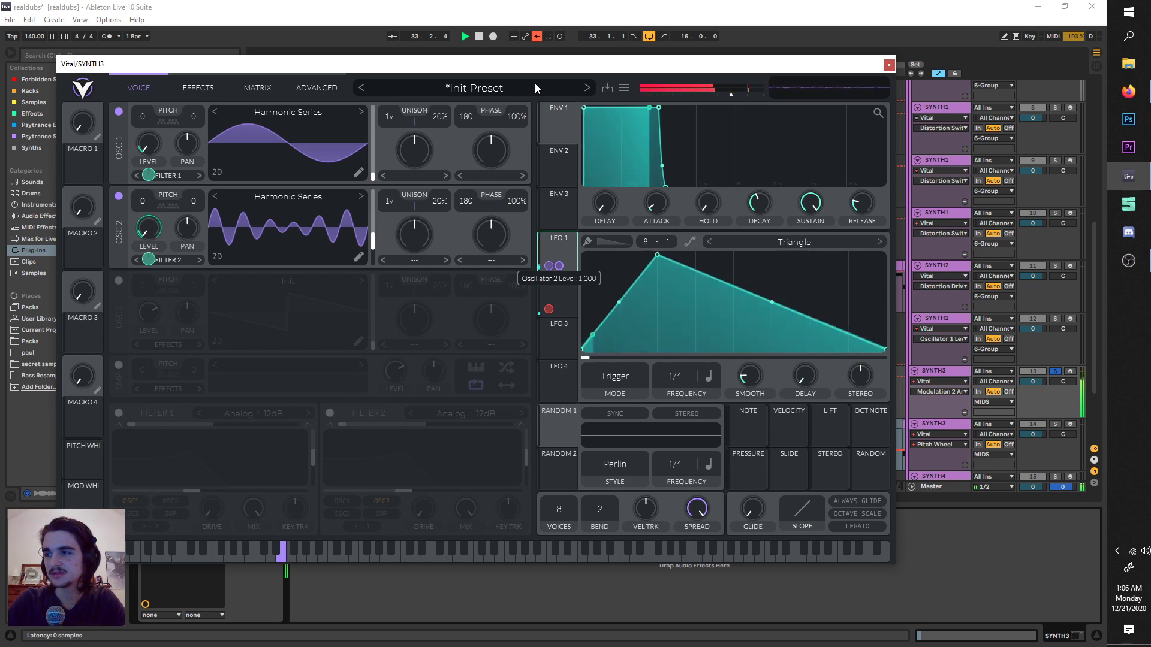
left_click_drag(534, 83, 528, 27)
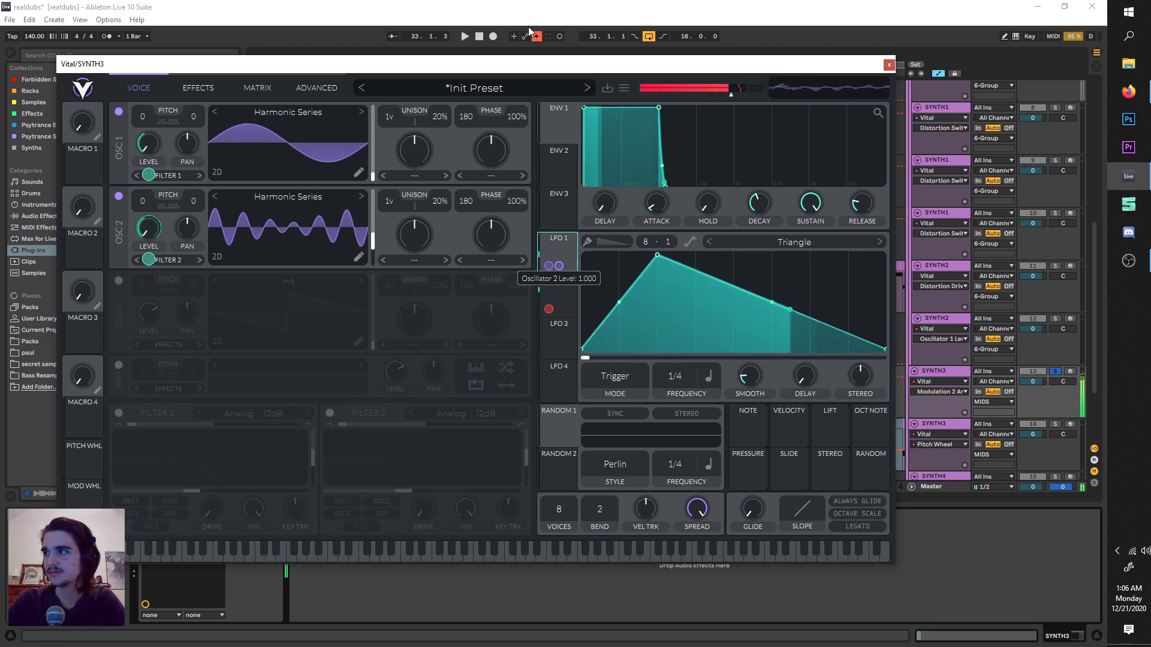
left_click(888, 66)
Delete the 6-Group with its SYNTH1 and SYNTH2 tracks and play the remaining SYNTH3 bass
scroll(871, 117, "up", 4)
left_click(939, 216)
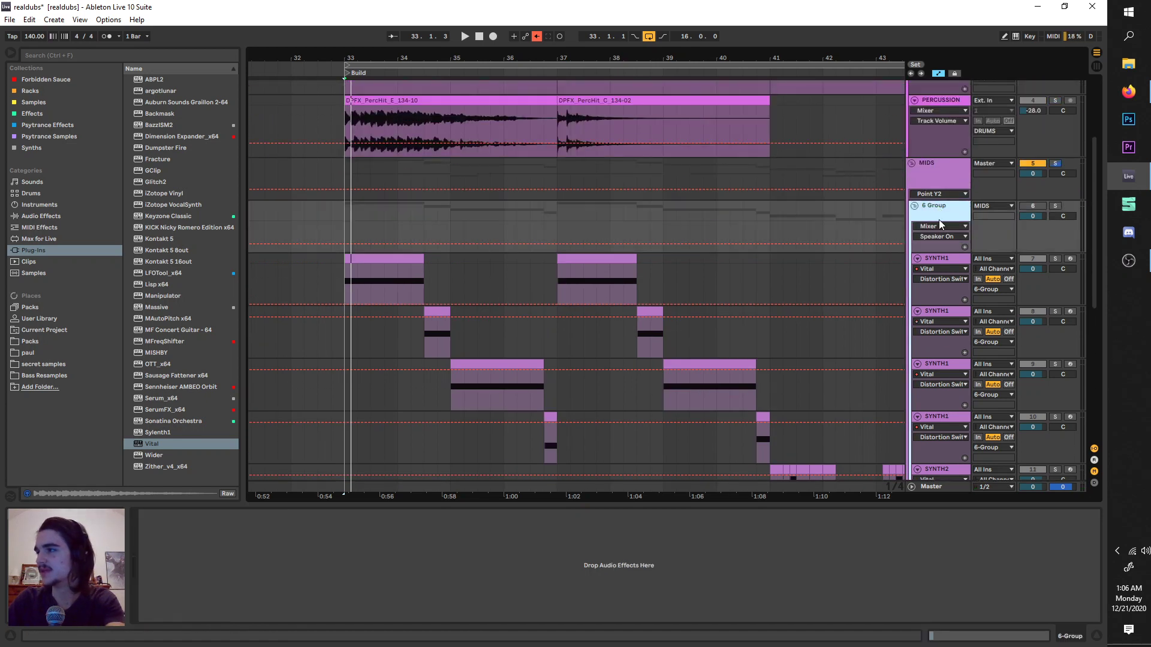
key("Delete")
scroll(901, 214, "up", 1)
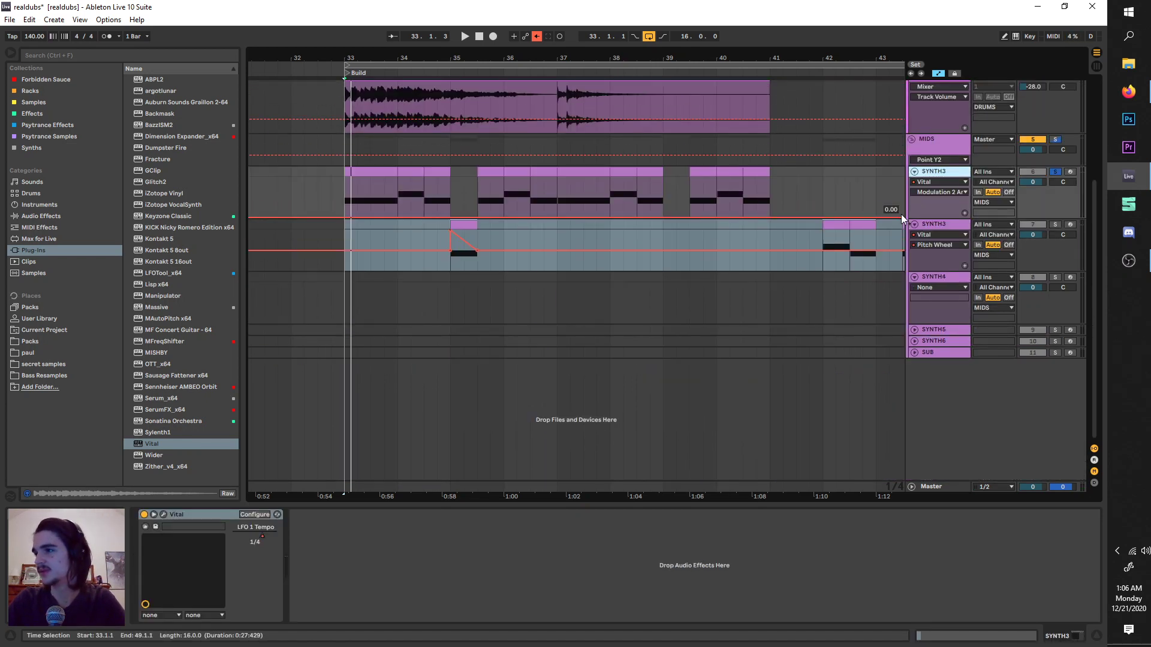
key("space")
scroll(850, 236, "up", 2)
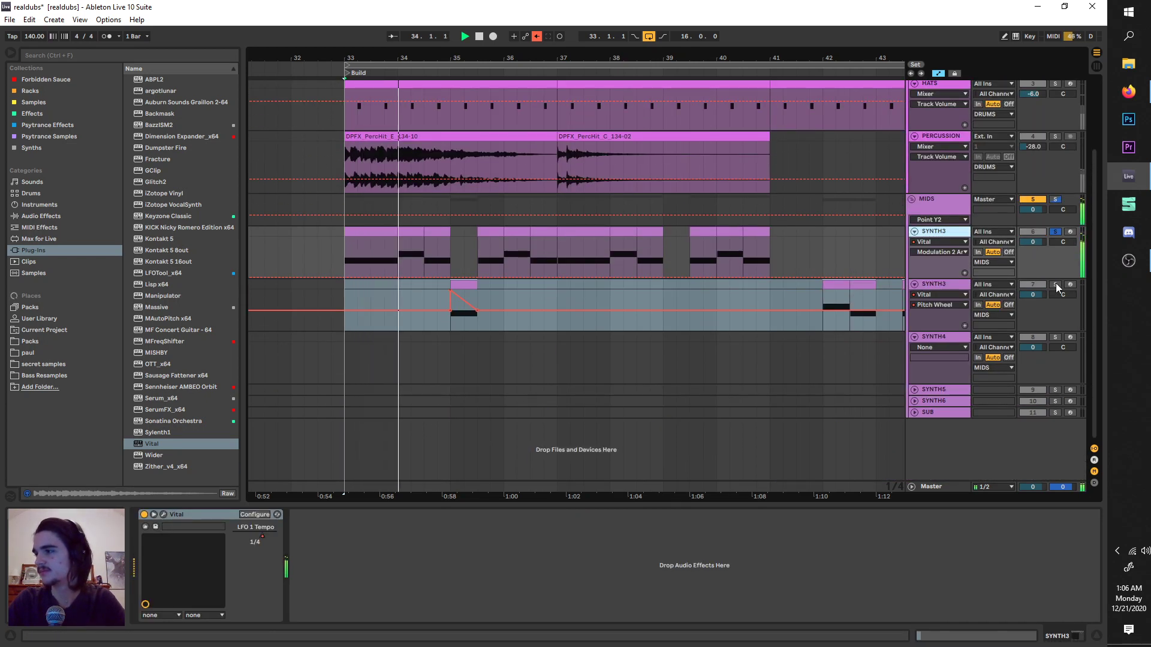
key("space")
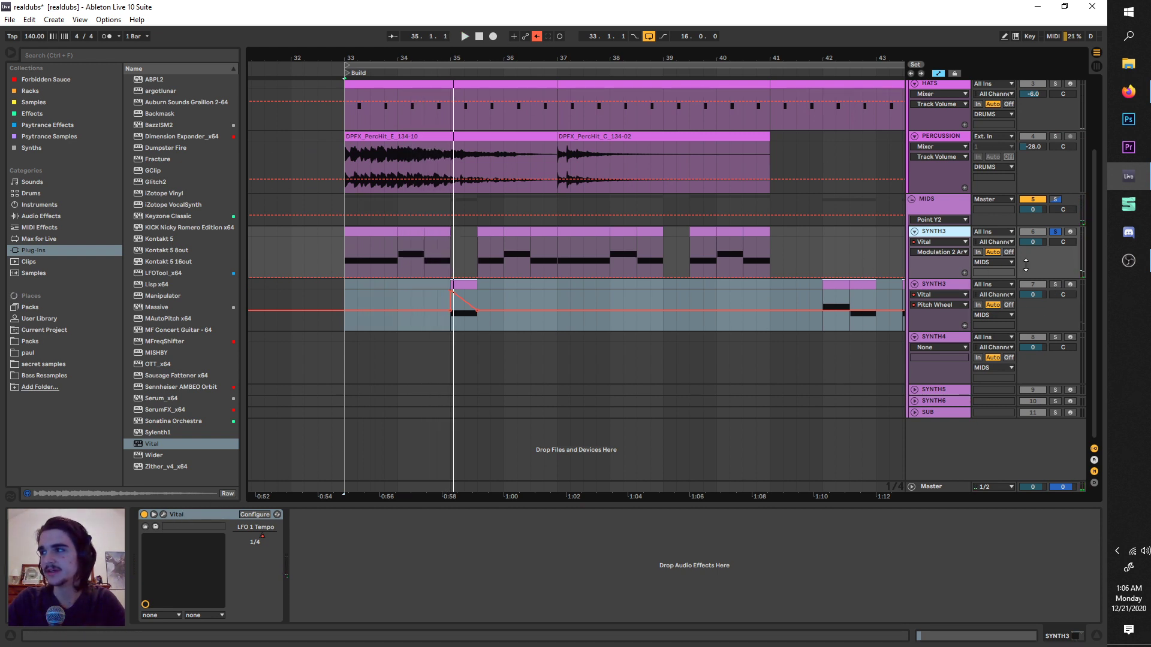
Unsolo the original SYNTH3 track and play the full mix with the loop starting at bar 35
left_click(1055, 233)
key("space")
left_click_drag(402, 67, 507, 85)
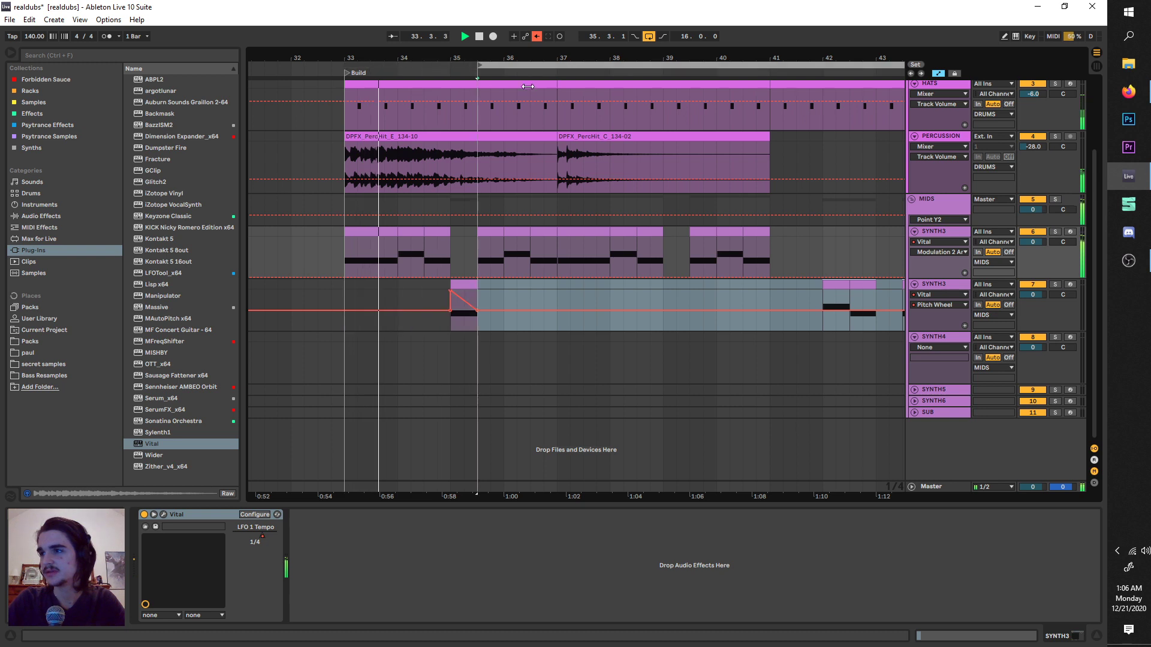
left_click(501, 295)
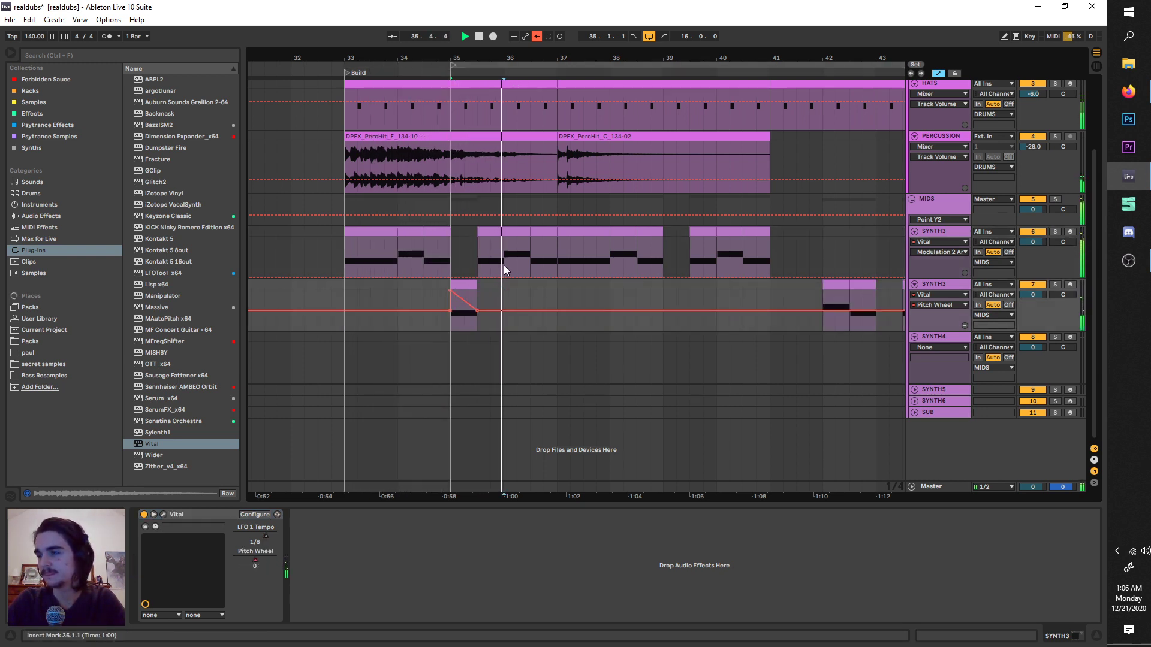
Duplicate bars 33–37 of the lower SYNTH3 track to bar 37 and make the bar 39 pitch wheel ramp rise from below centre
left_click(463, 303)
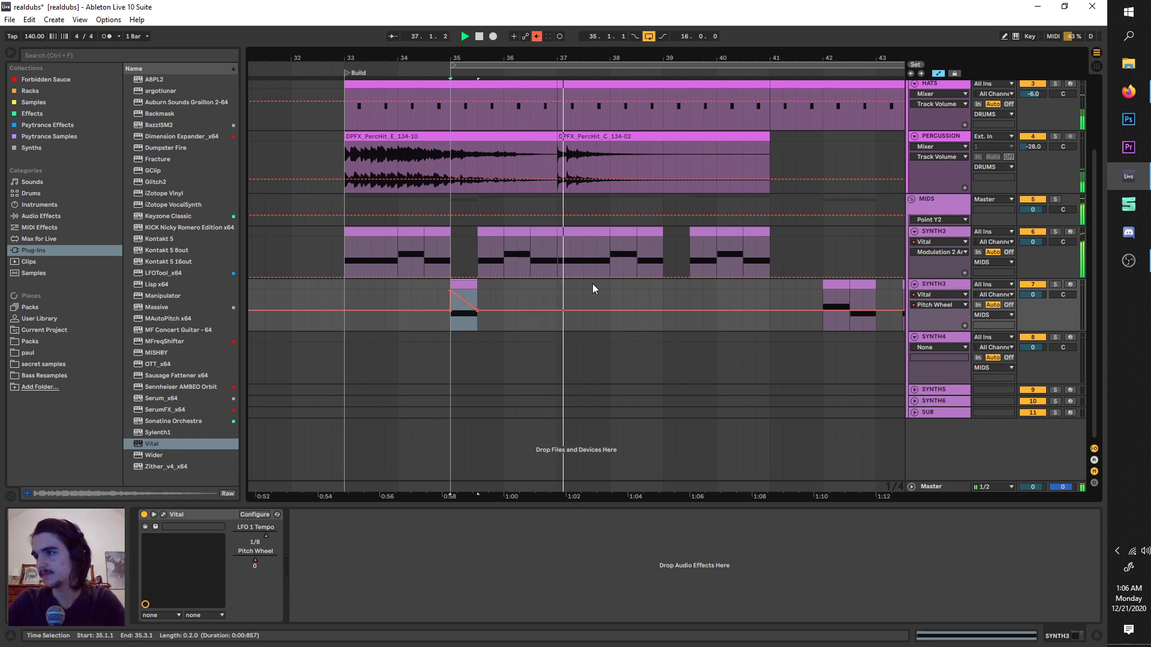
left_click_drag(552, 286, 345, 300)
key("ctrl+d")
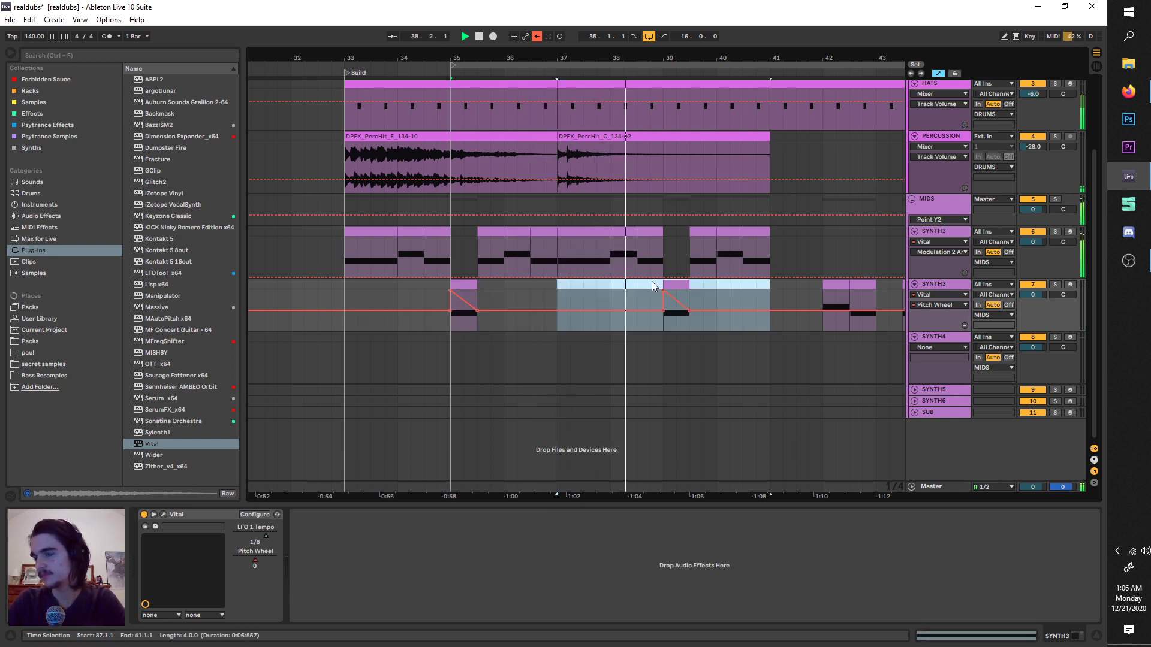
left_click(684, 295)
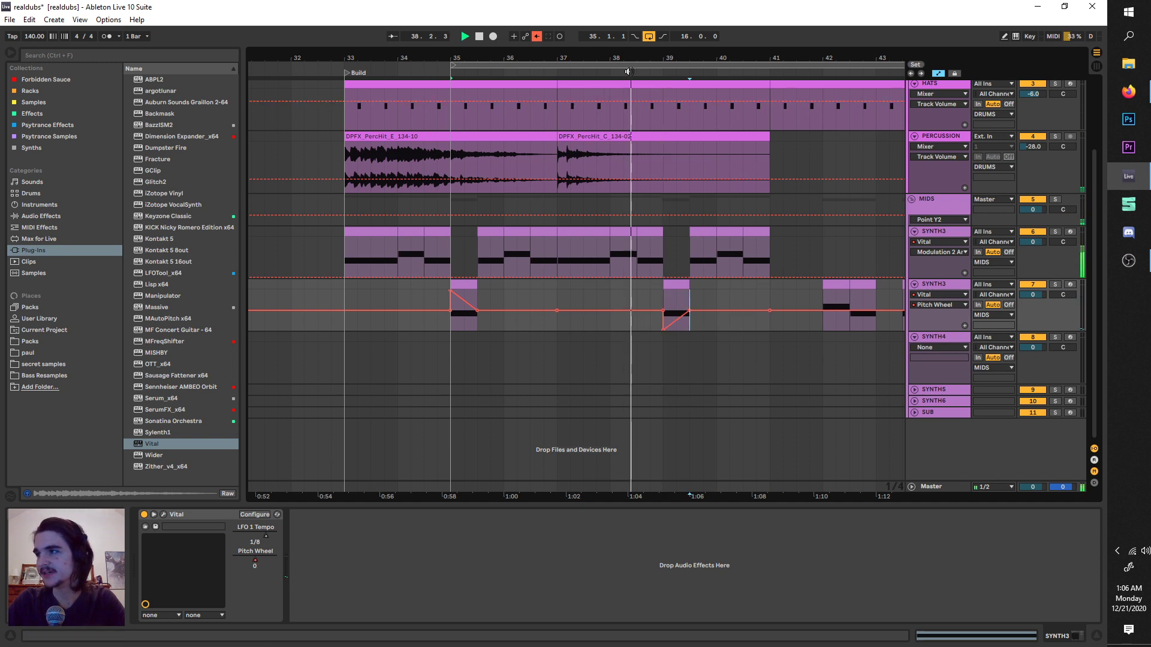
Duplicate both SYNTH3 tracks' bars 33–41 to bar 41 and set the loop to span bars 41–49
scroll(713, 299, "down", 3)
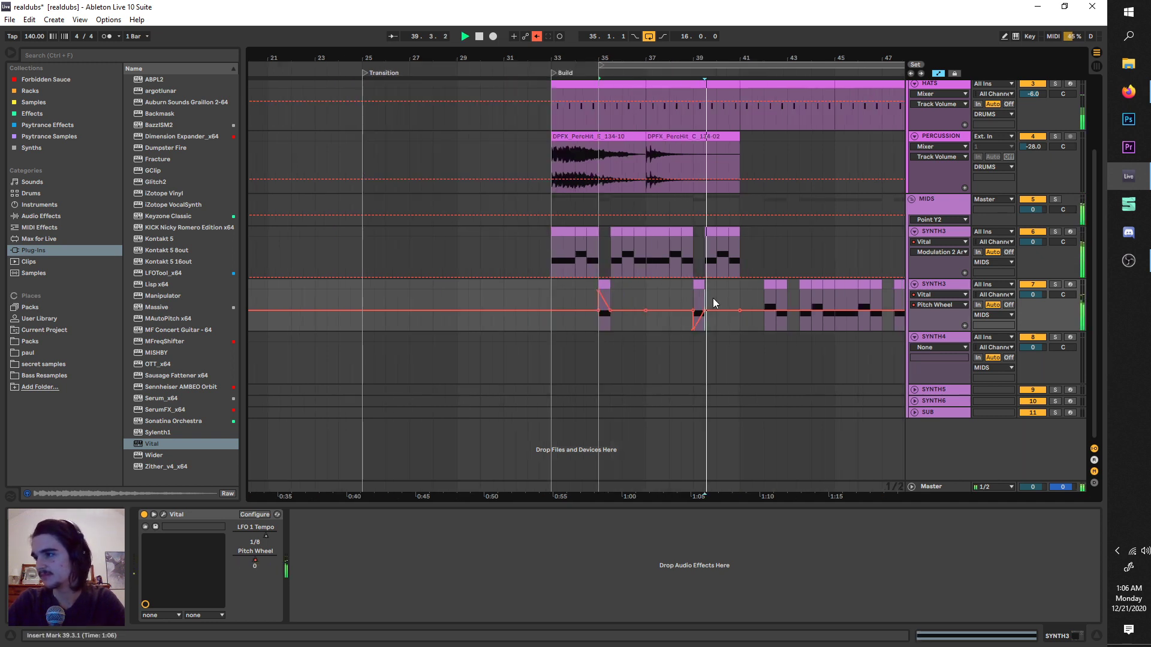
scroll(713, 297, "right", 3)
left_click_drag(785, 299, 408, 229)
key("ctrl+d")
left_click_drag(534, 70, 678, 106)
scroll(810, 139, "down", 3)
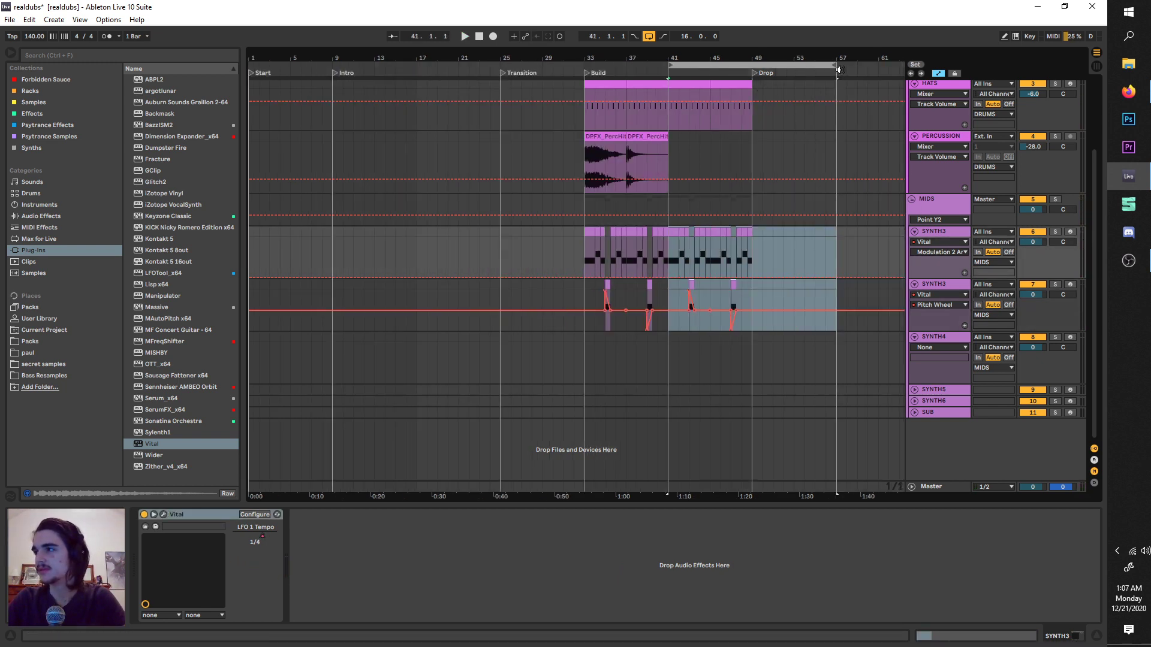
left_click_drag(837, 72, 752, 69)
Duplicate the upper SYNTH3 track and delete the copy's clips in bars 33–41
left_click(925, 233)
key("ctrl+d")
key("plus")
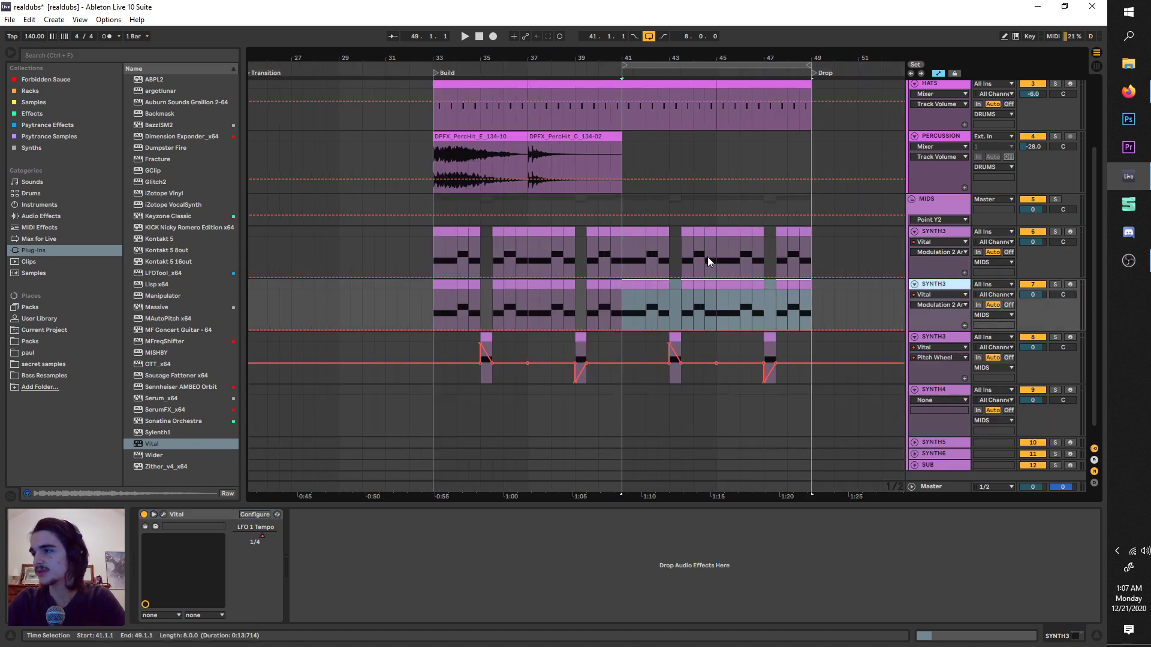
left_click_drag(624, 300, 438, 282)
key("Delete")
Delete the original SYNTH3 track's clips in bars 41–49
left_click(814, 246)
left_click_drag(813, 247, 625, 224)
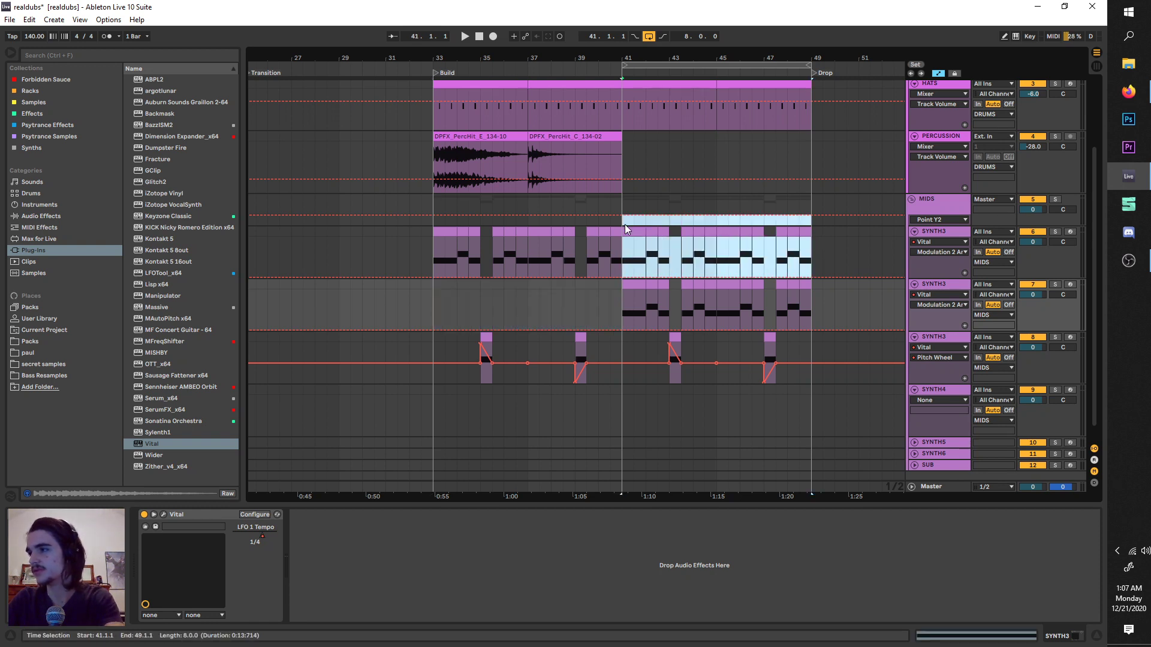
left_click_drag(817, 254, 624, 229)
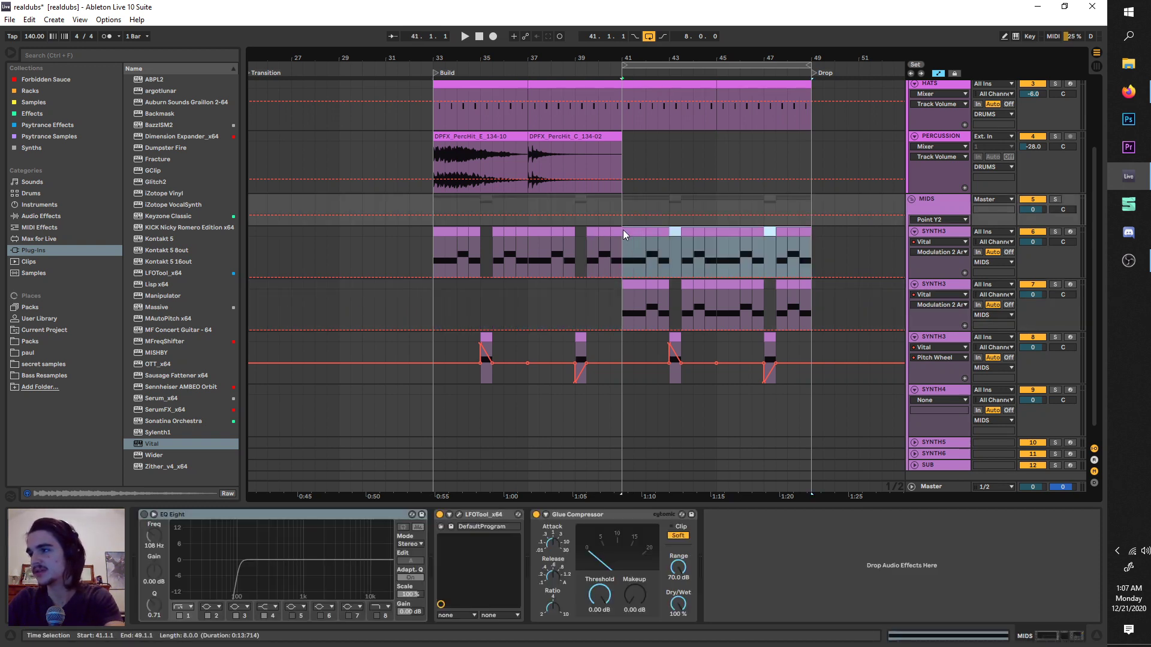
key("Delete")
Add Redux after Vital on the SYNTH3 track playing bars 41–49 and audition it soloed with Downsample at 10
left_click(966, 290)
left_click(67, 208)
left_click(68, 214)
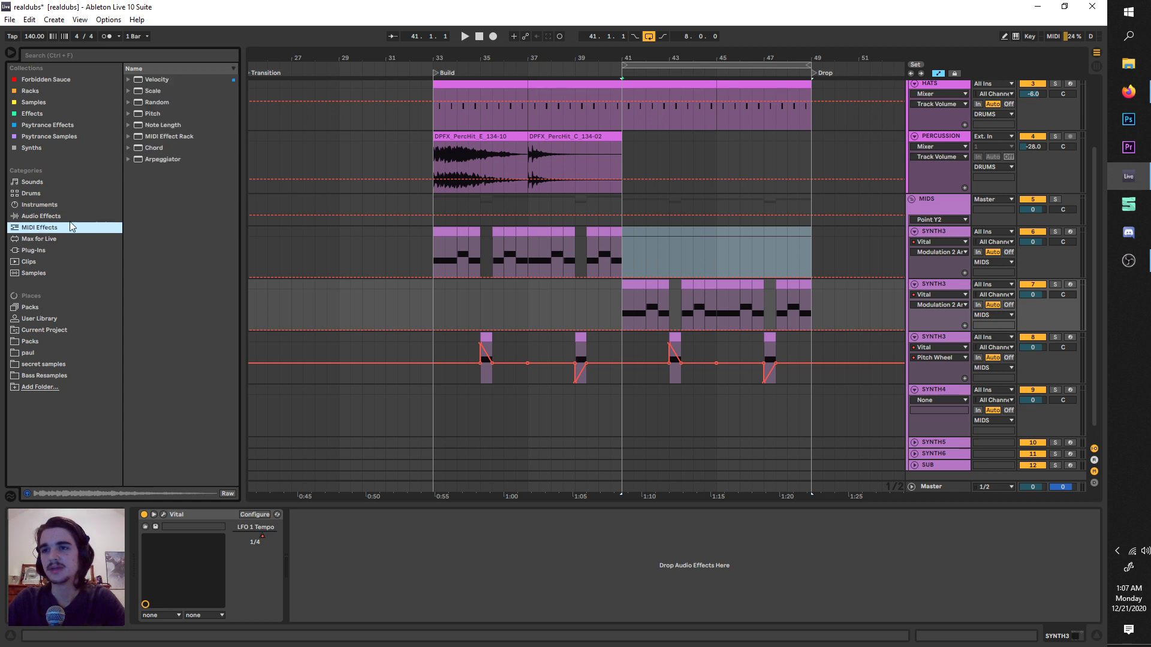
left_click(107, 53)
type("red")
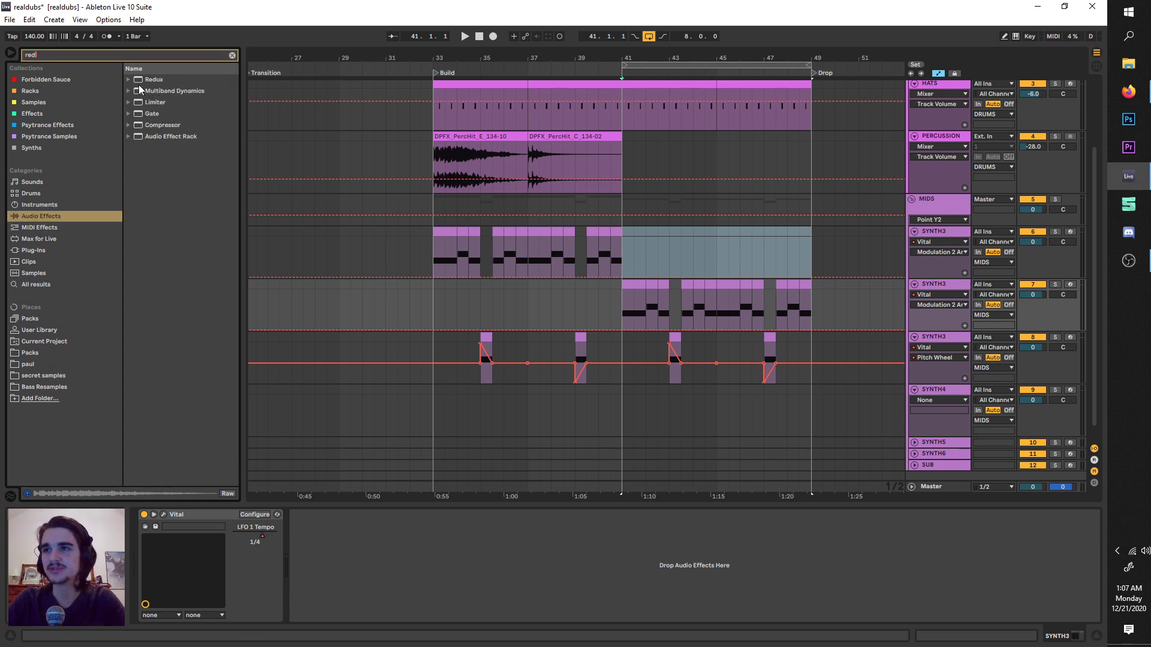
left_click_drag(144, 81, 383, 558)
left_click(1055, 285)
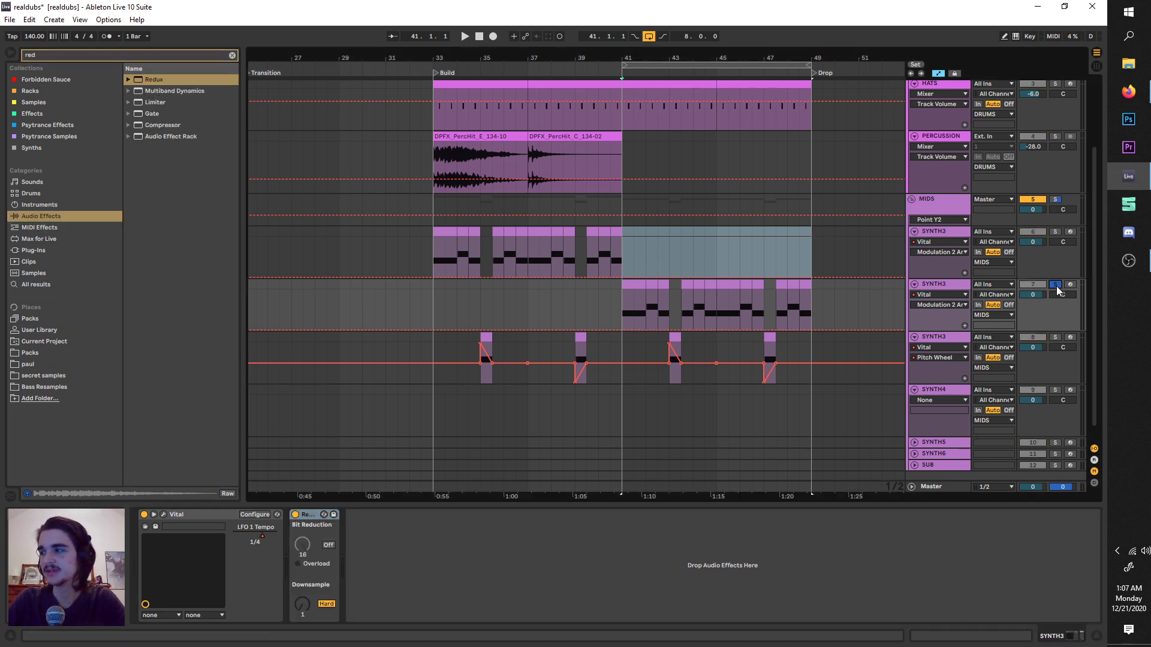
key("space")
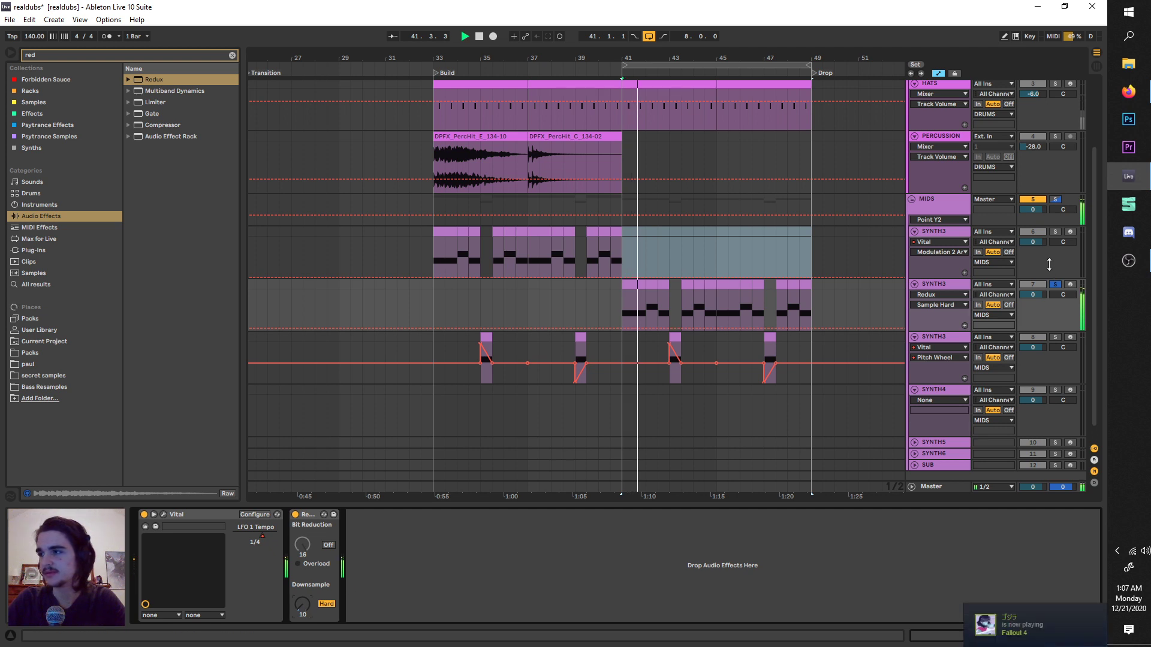
Unsolo the SYNTH3 track carrying Redux and listen to bars 41–49 in the full mix
left_click(1054, 285)
scroll(747, 255, "up", 3)
scroll(747, 255, "down", 3)
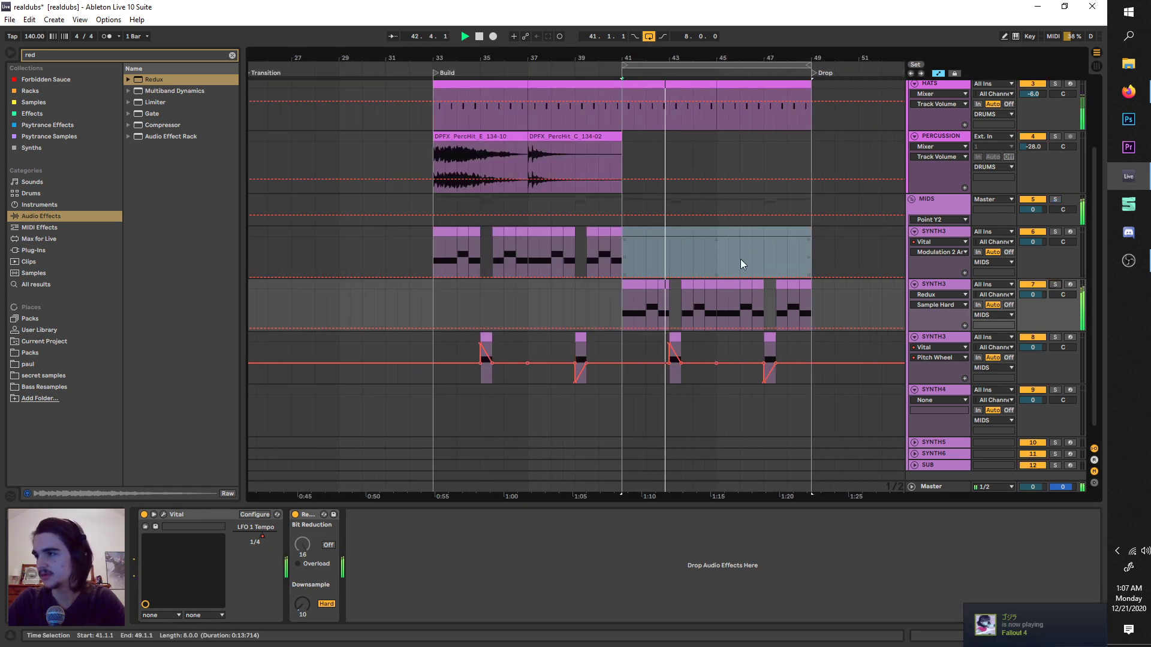
left_click_drag(739, 262, 710, 270)
scroll(672, 271, "up", 3)
scroll(672, 268, "down", 3)
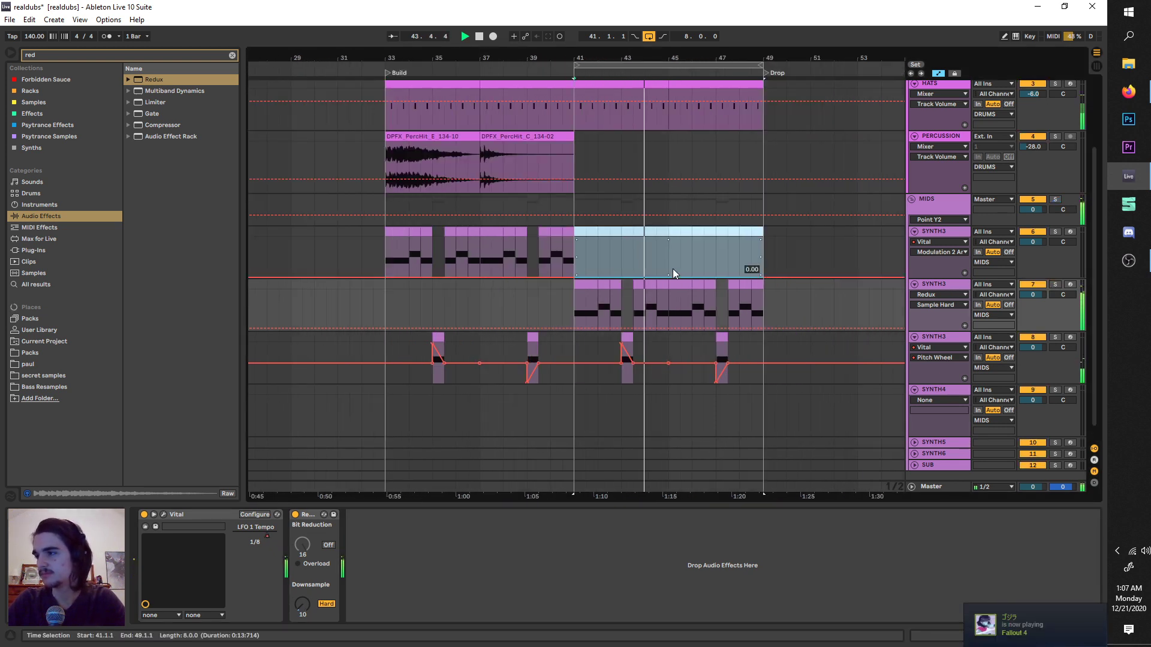
Switch Redux downsampling to Soft, audition different Downsample amounts ending at 16.8, and bypass Redux
left_click(321, 605)
left_click_drag(302, 604, 302, 594)
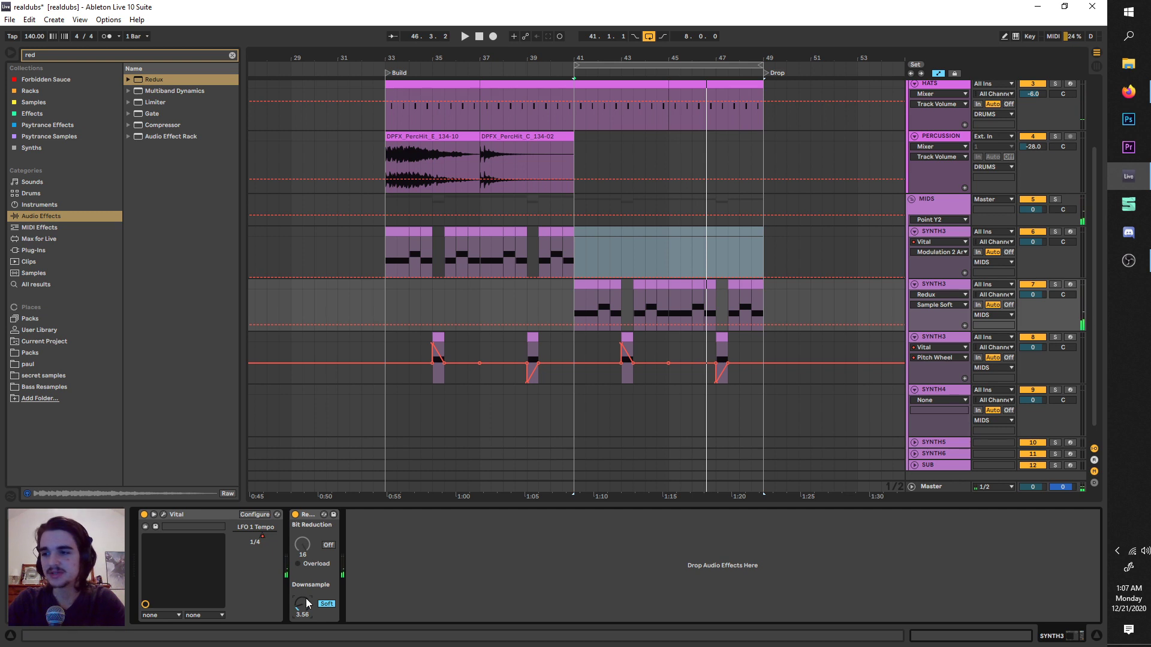
key("space")
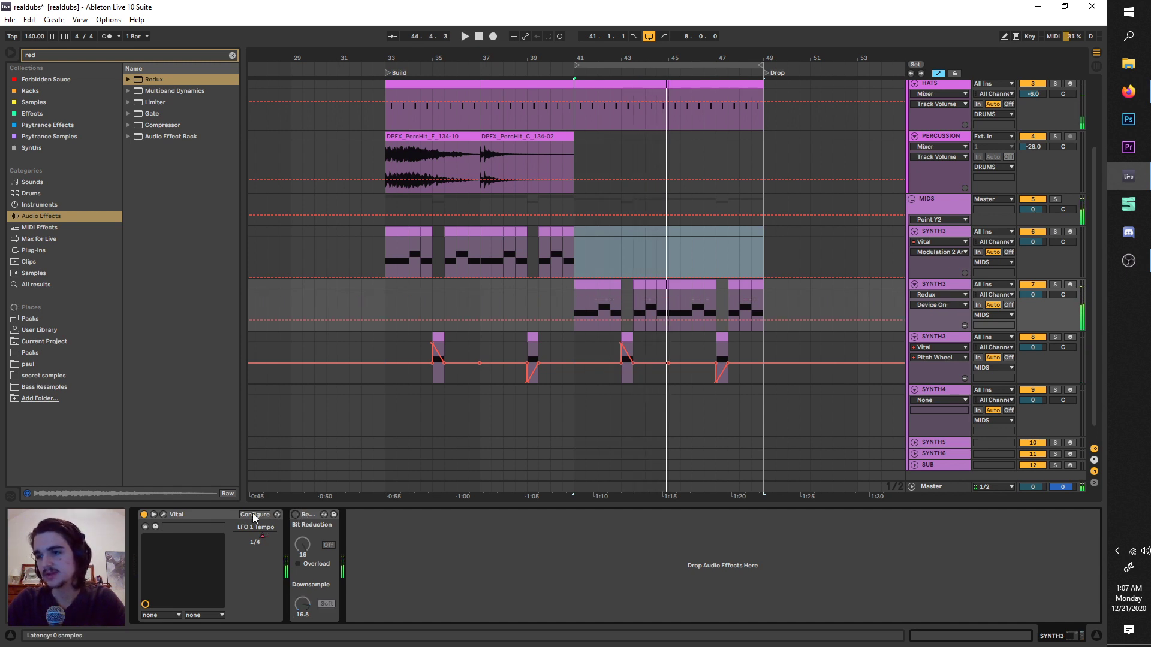
Open Vital on the SYNTH3 track playing bars 41–49 and set its distortion type to Down Sample
left_click(164, 514)
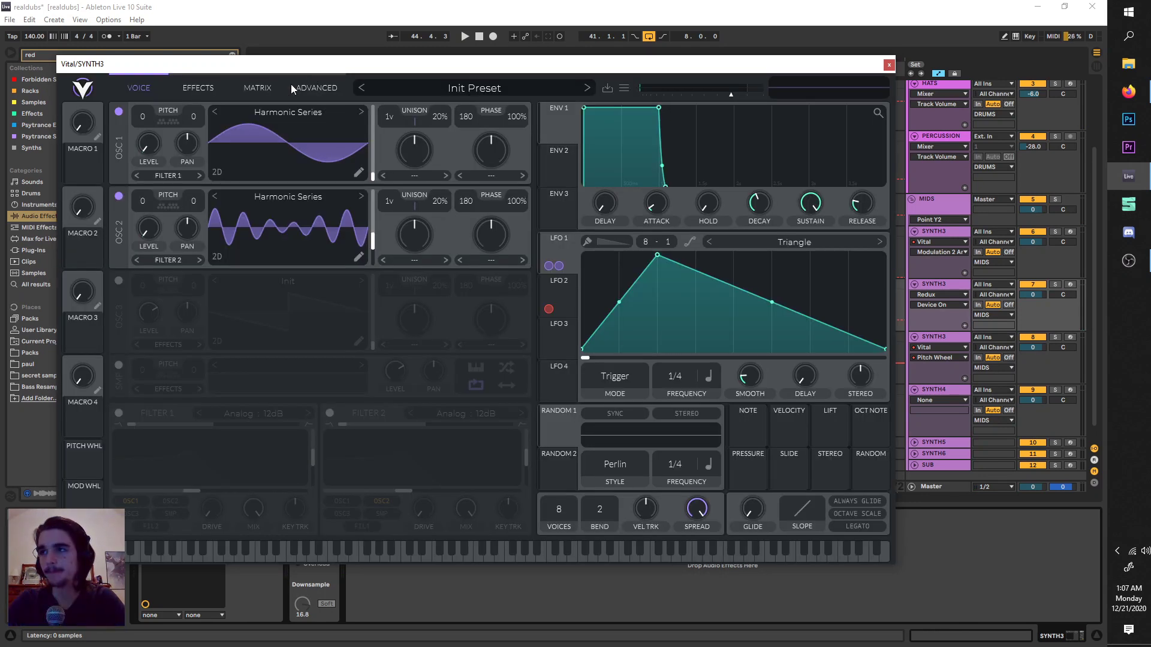
left_click(204, 86)
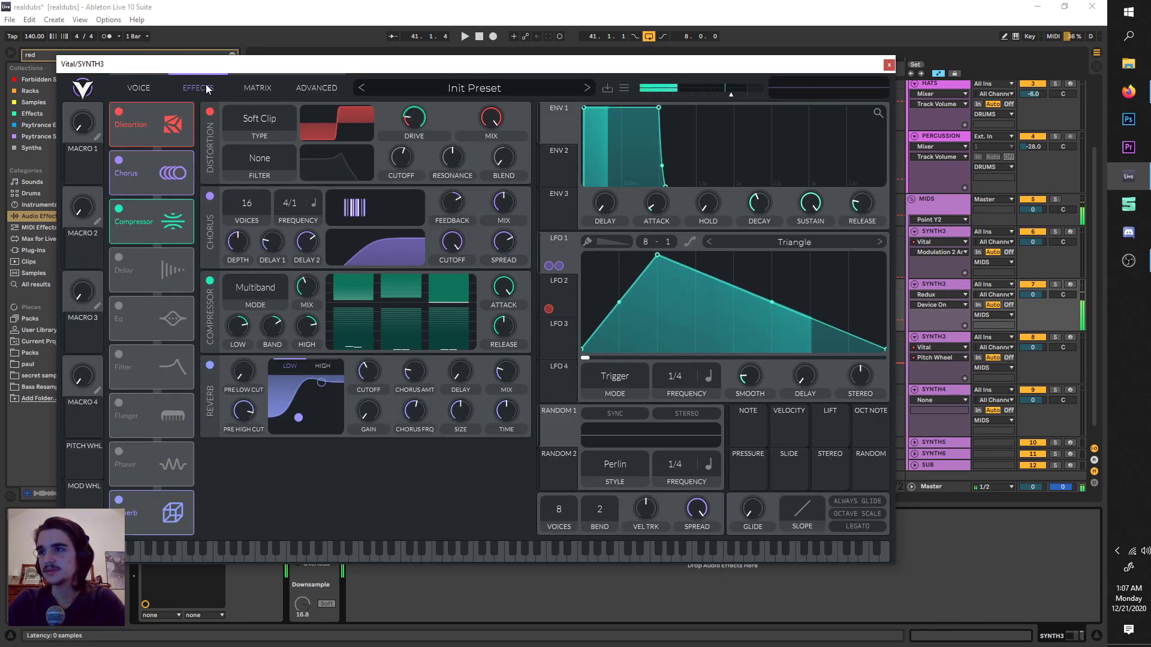
left_click(272, 124)
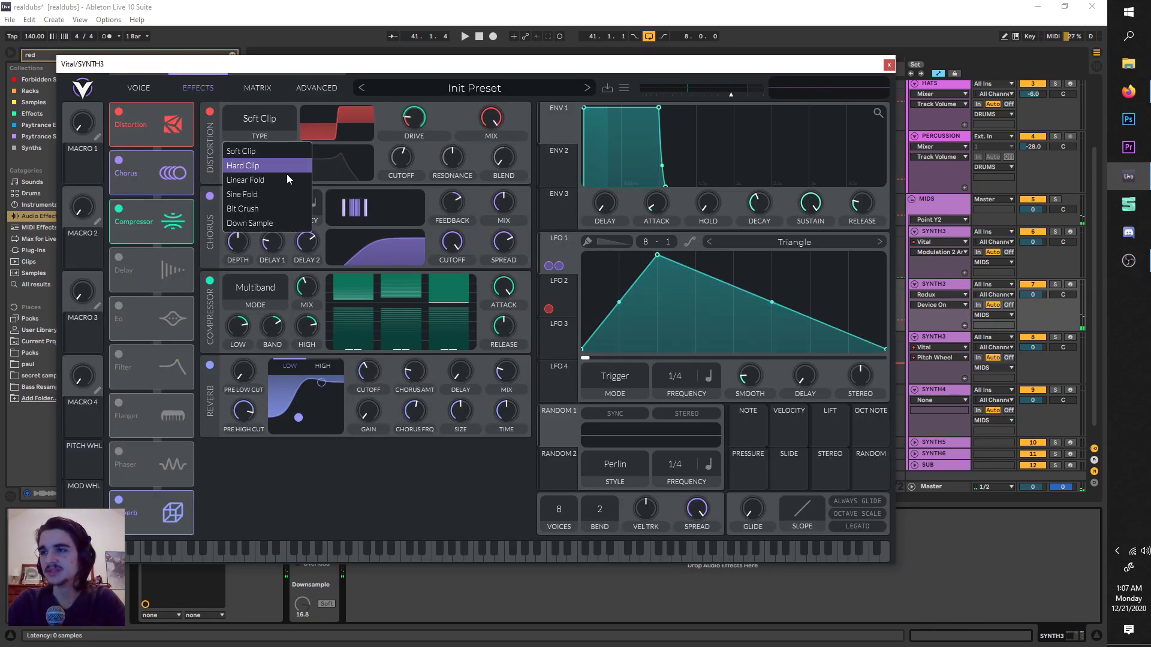
left_click(294, 221)
Disconnect LFO 2 from Vital's distortion Drive and lower Drive to -12 dB
right_click(411, 114)
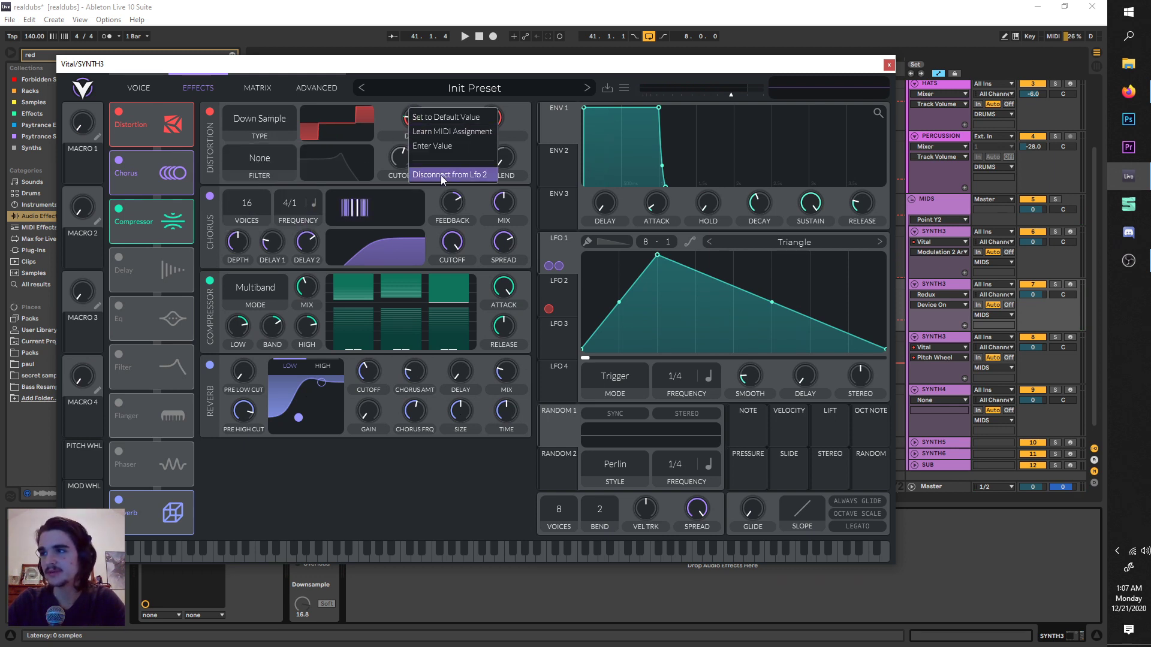
left_click(440, 175)
left_click_drag(420, 99, 416, 119)
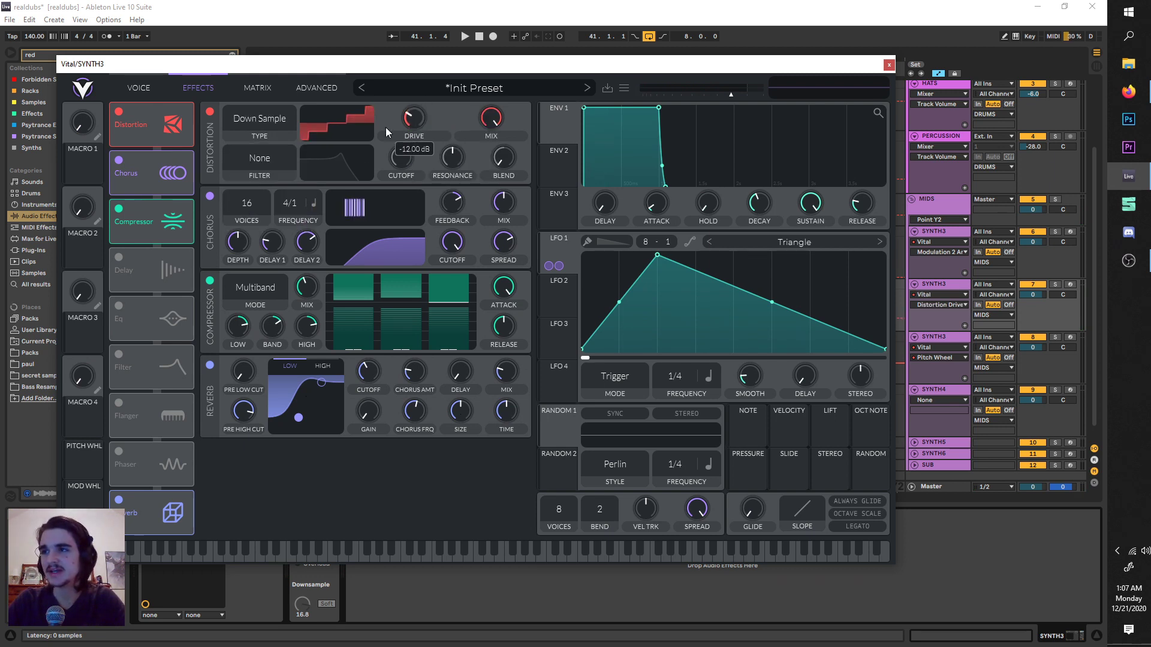
left_click(283, 110)
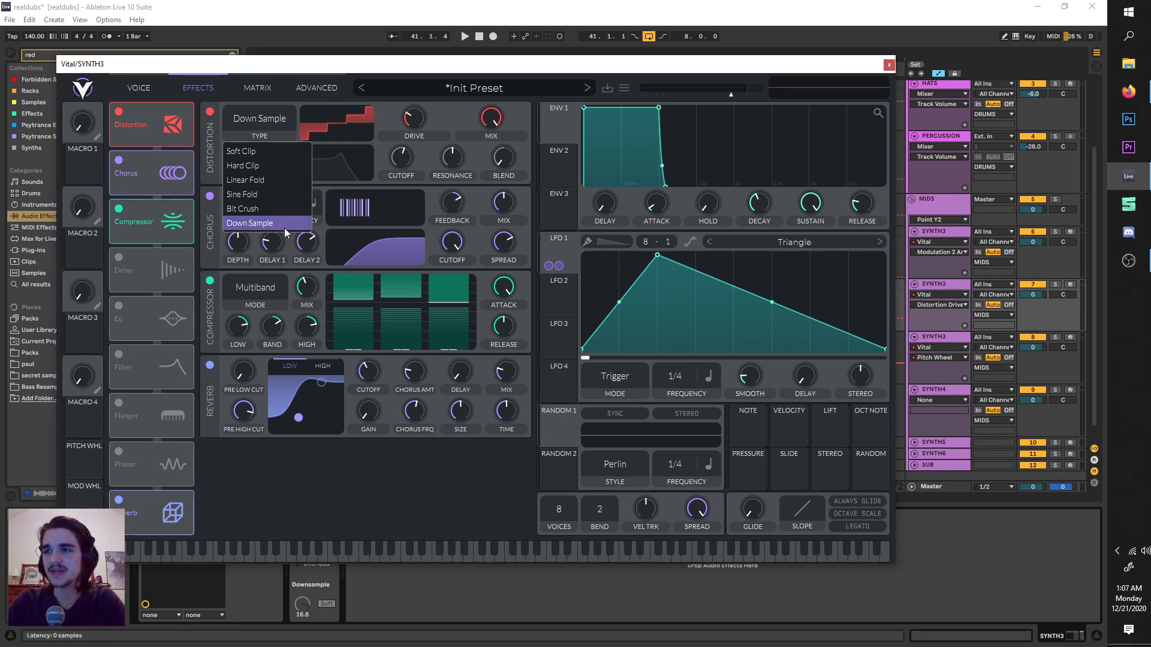
left_click(250, 117)
Raise the distortion Drive to about 3.9 dB while auditioning the track in the mix and soloed
key("space")
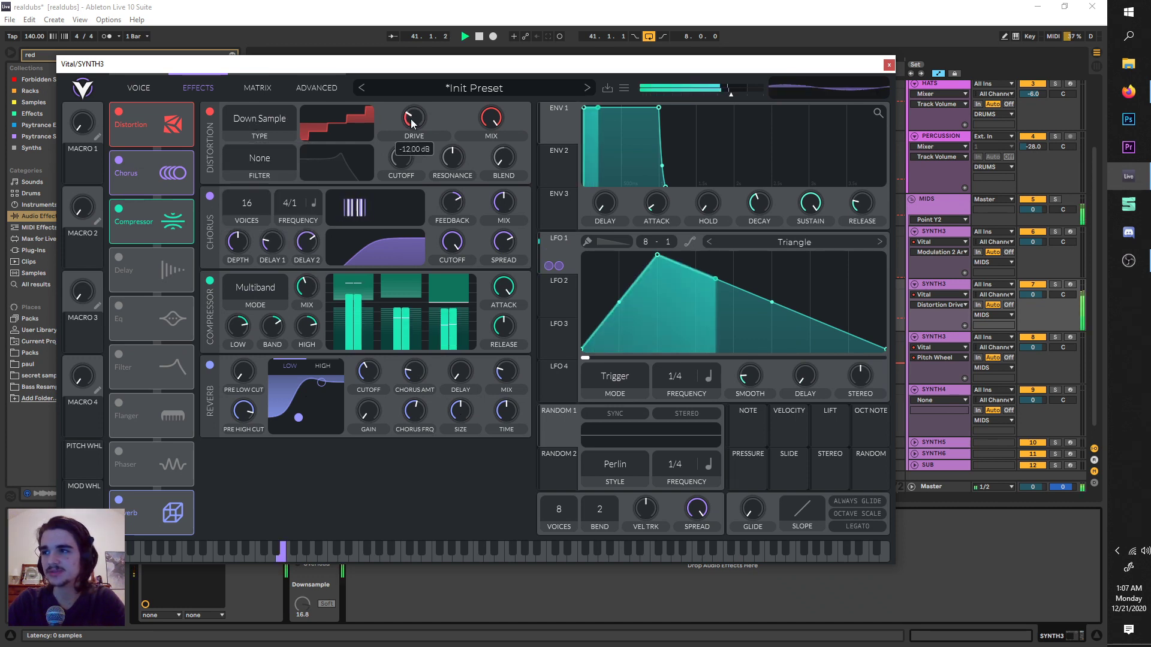
left_click_drag(413, 114, 422, 85)
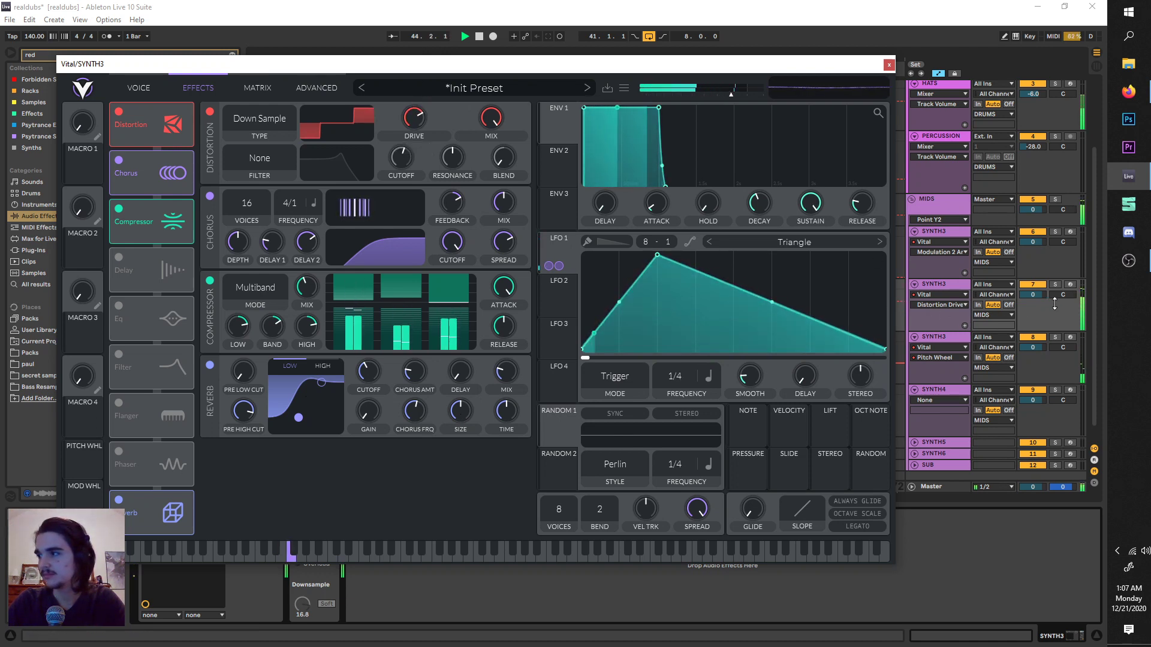
left_click(1055, 284)
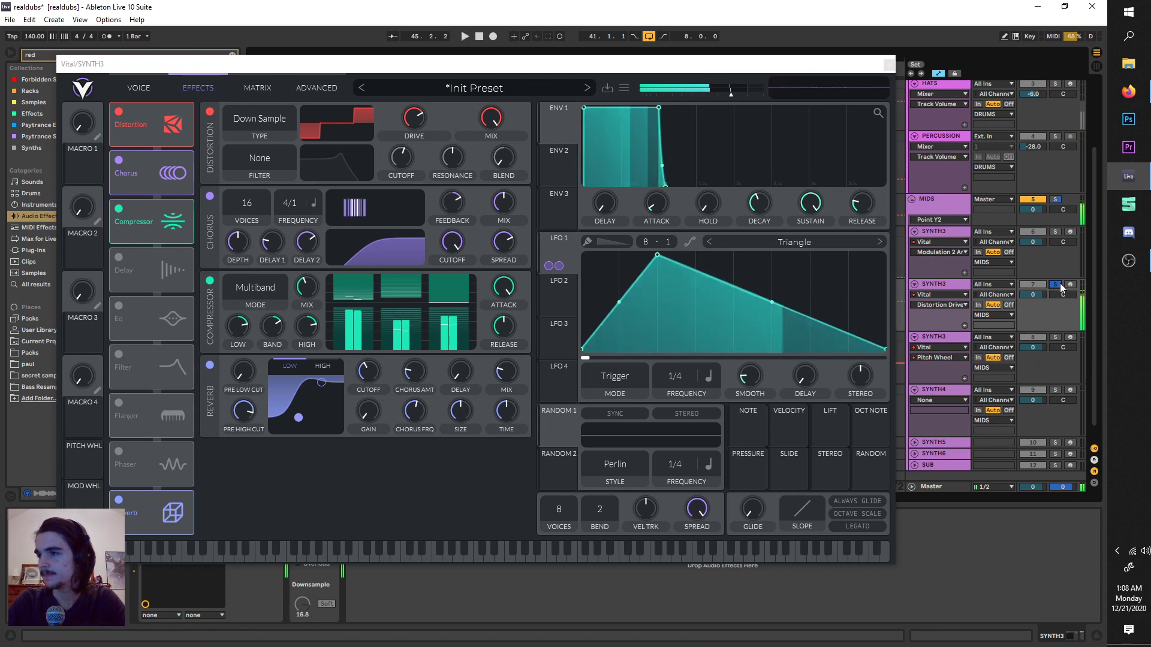
left_click_drag(414, 118, 416, 91)
key("space")
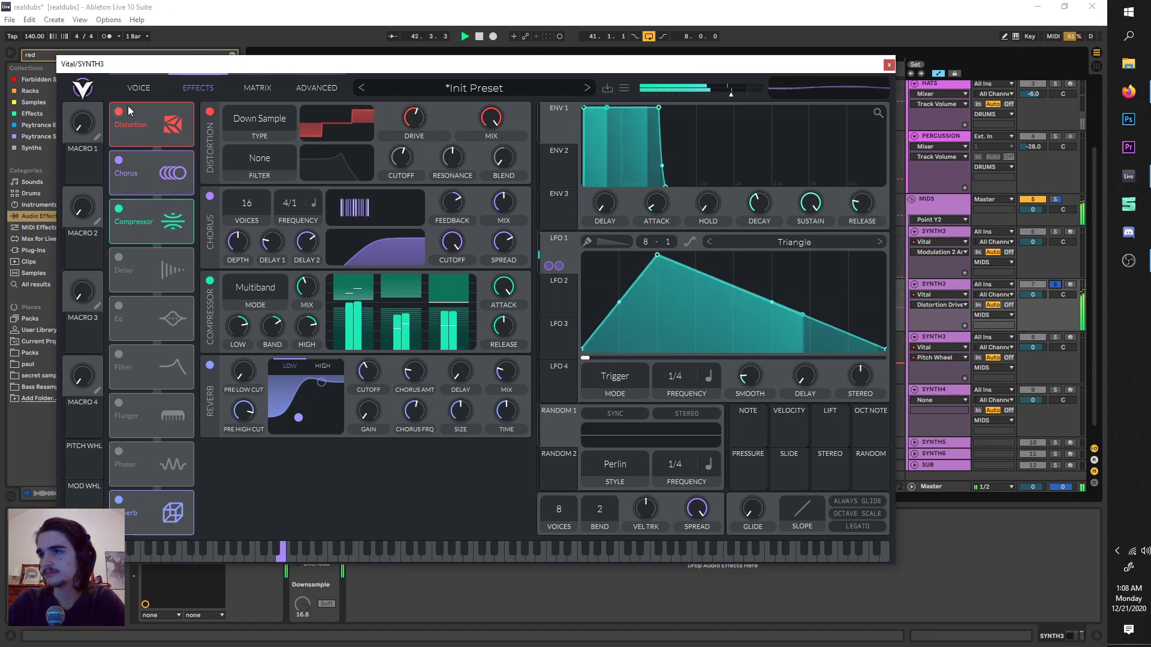
left_click(160, 88)
left_click(181, 80)
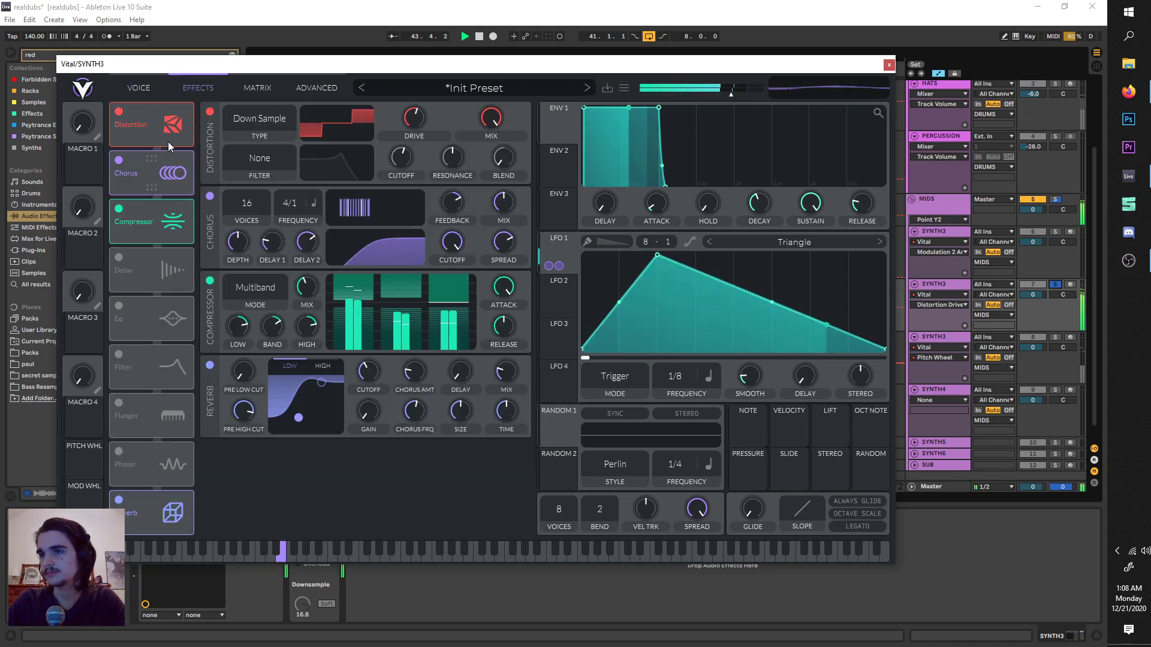
key("space")
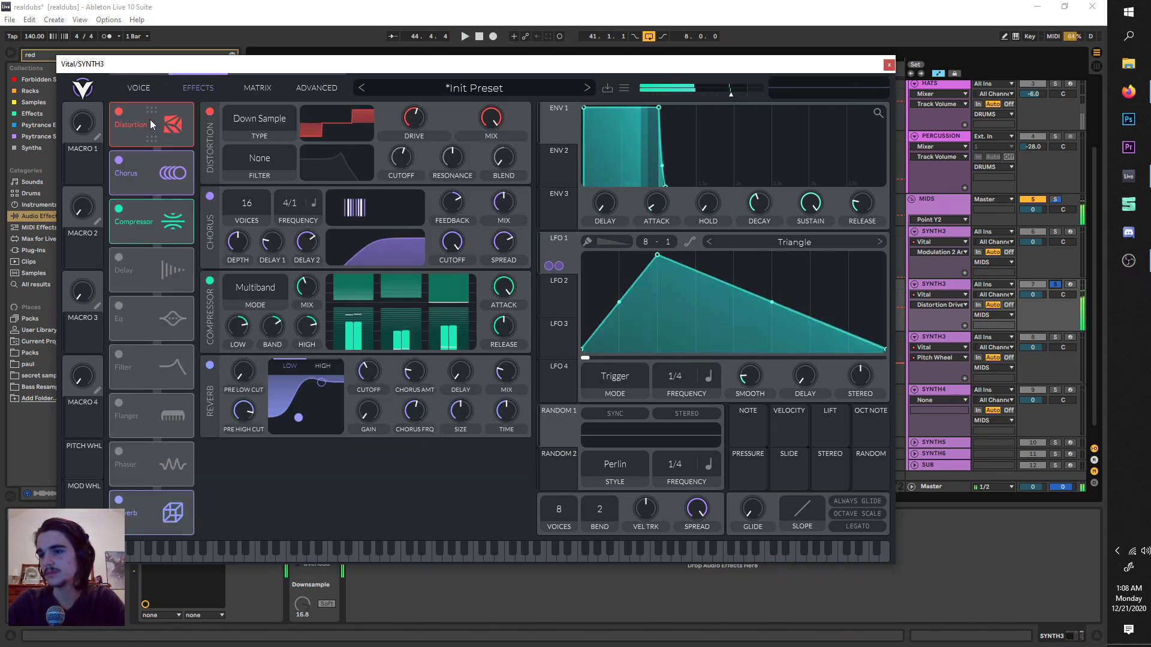
Move Distortion directly after Compressor in Vital's effects chain
left_click_drag(149, 120, 159, 230)
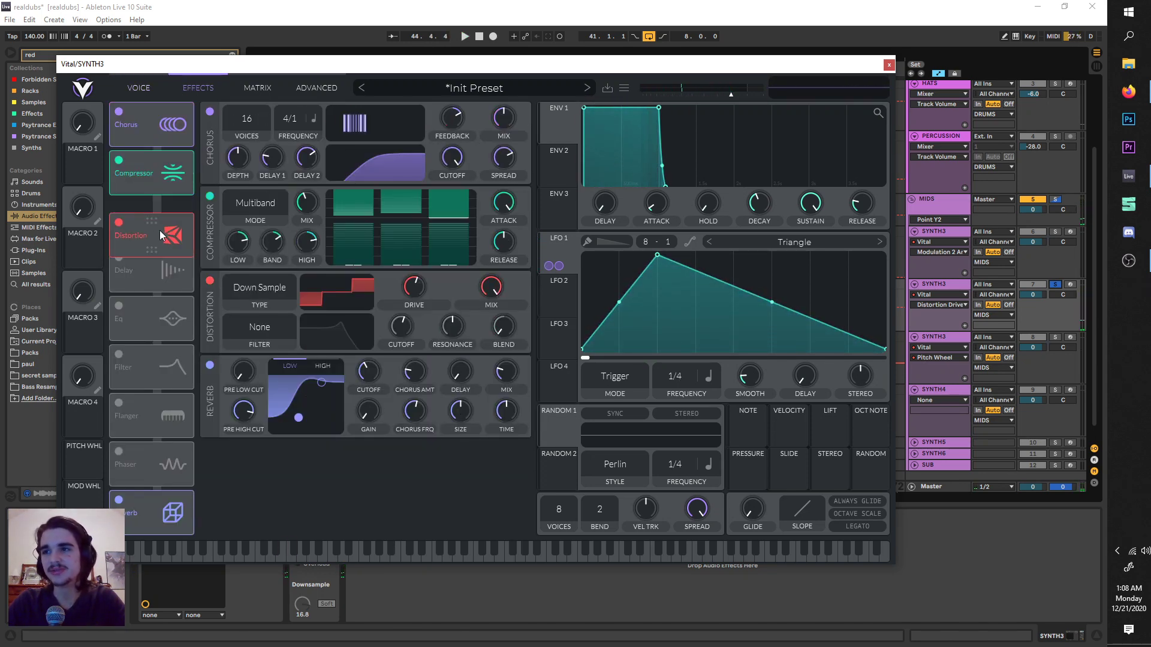
left_click(238, 286)
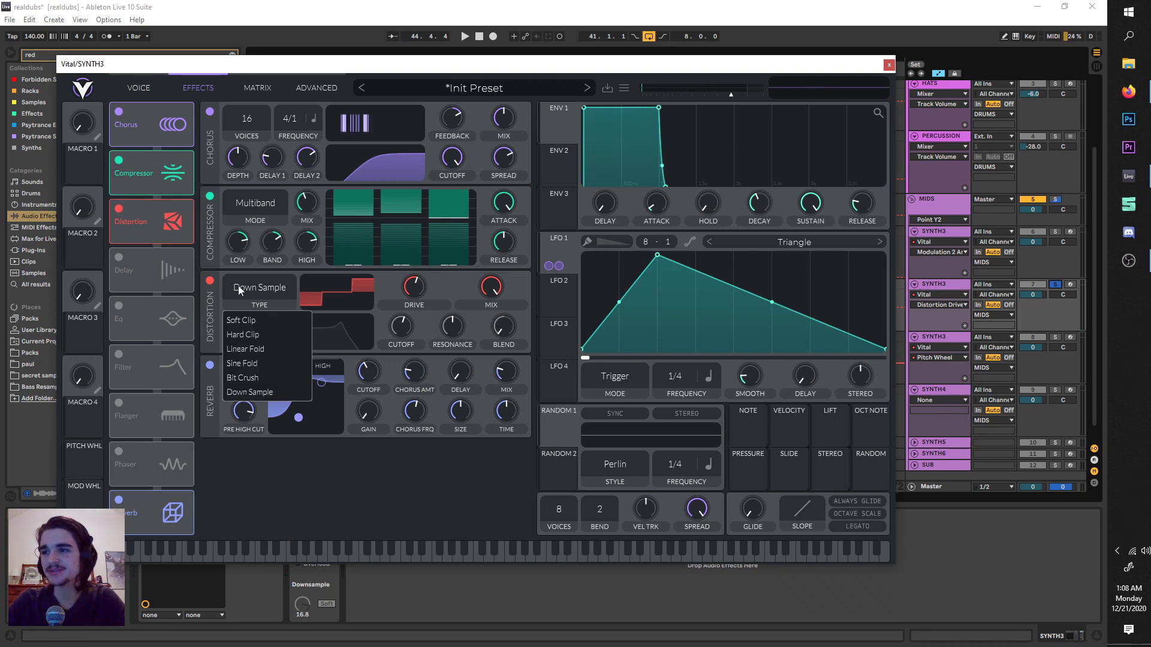
scroll(238, 285, "down", 5)
left_click(150, 90)
left_click(149, 90)
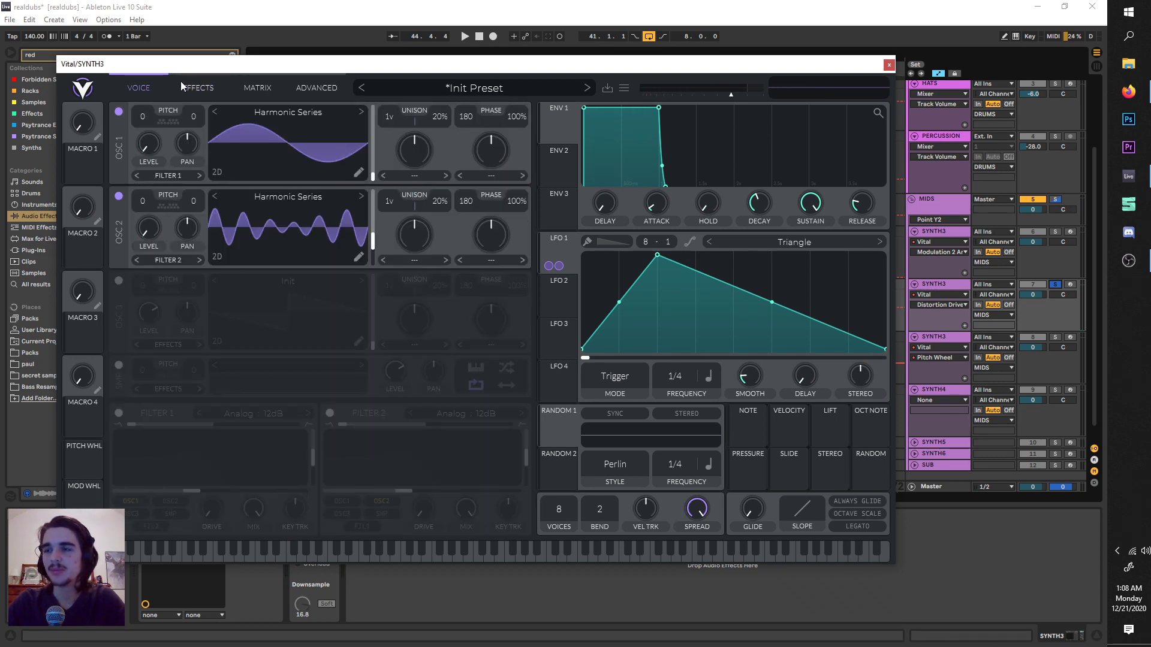
left_click(180, 83)
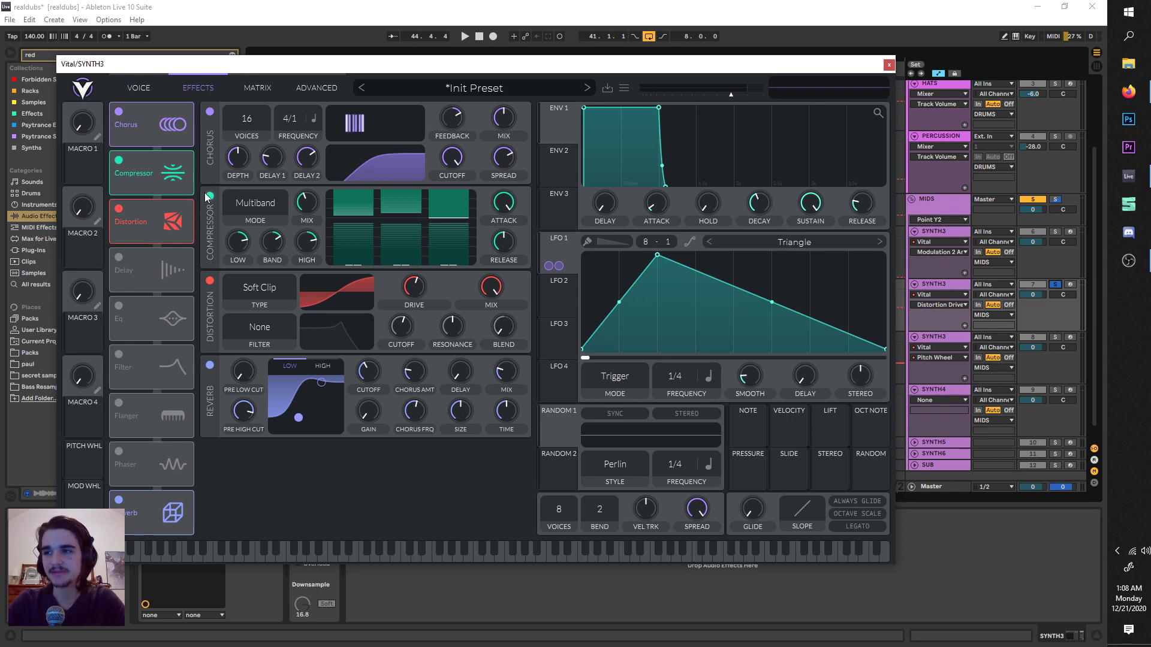
left_click(157, 84)
left_click(178, 80)
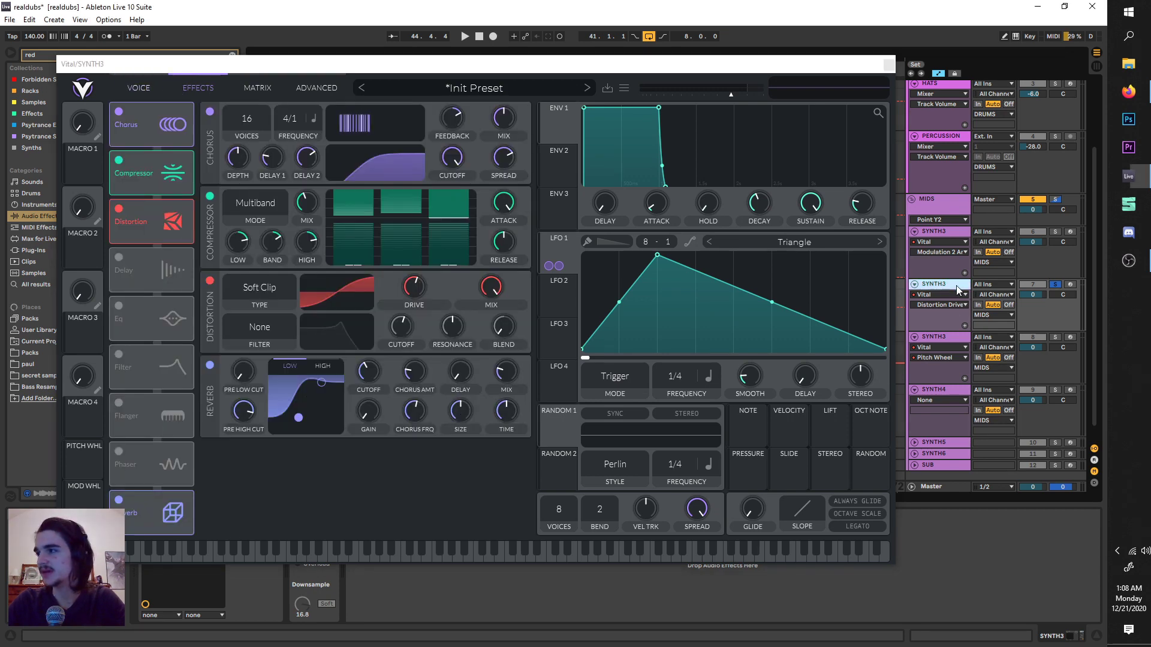
Set the distortion type back to Down Sample and lower Drive to -2.4 dB during soloed playback
key("space")
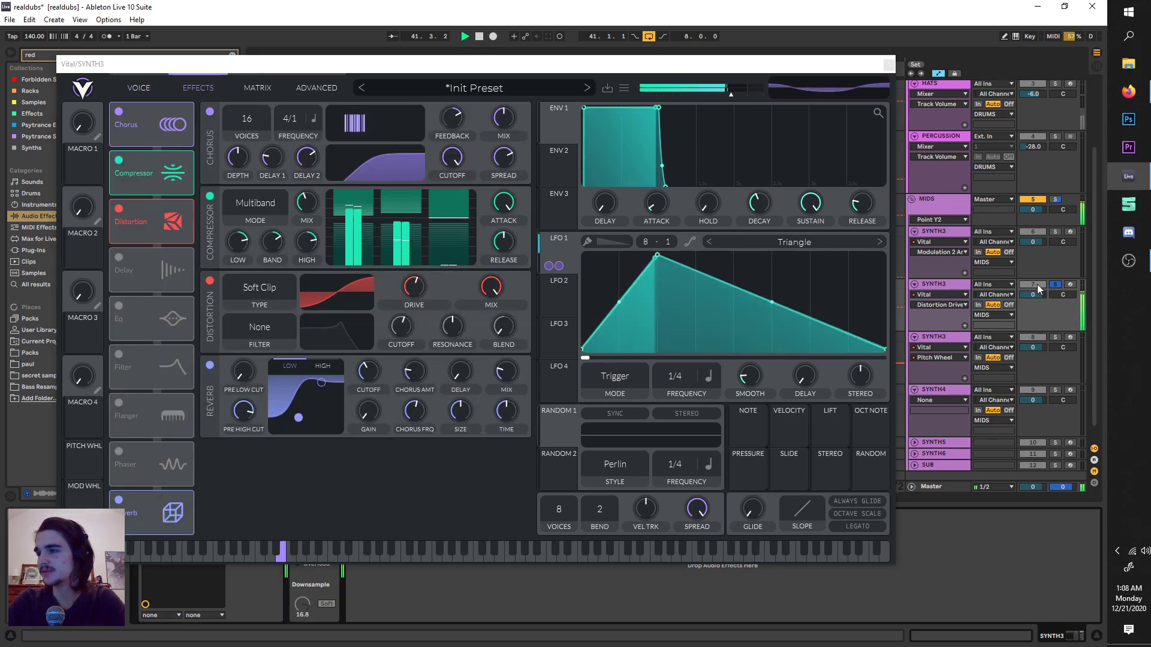
key("space")
left_click(257, 279)
left_click(259, 286)
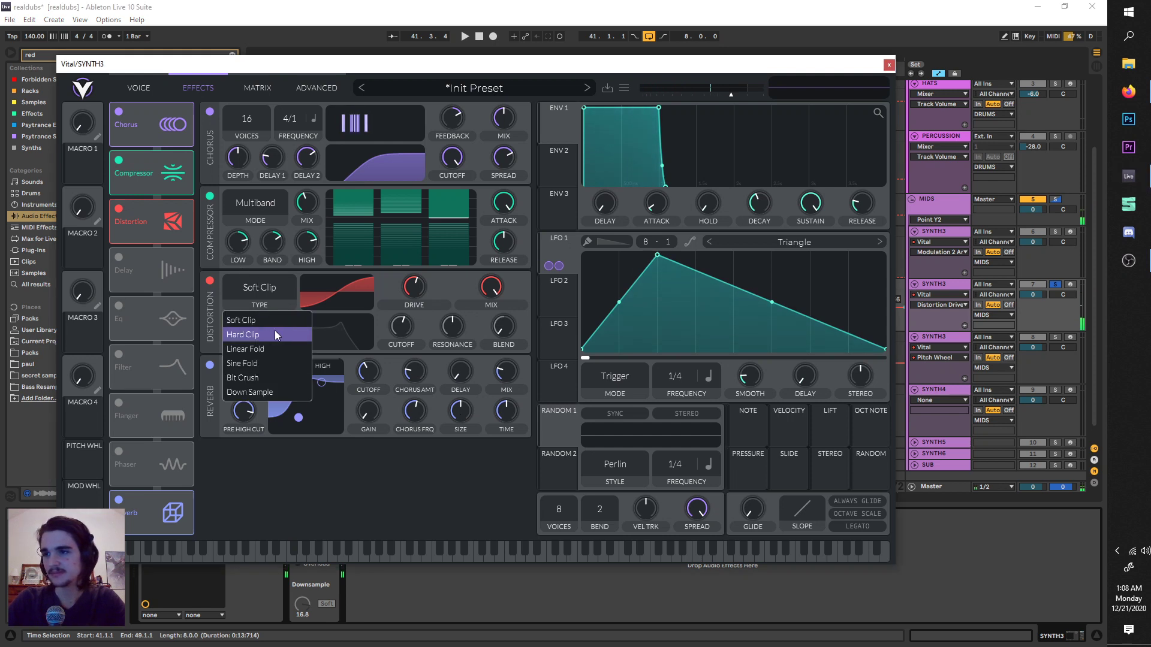
left_click(275, 390)
key("space")
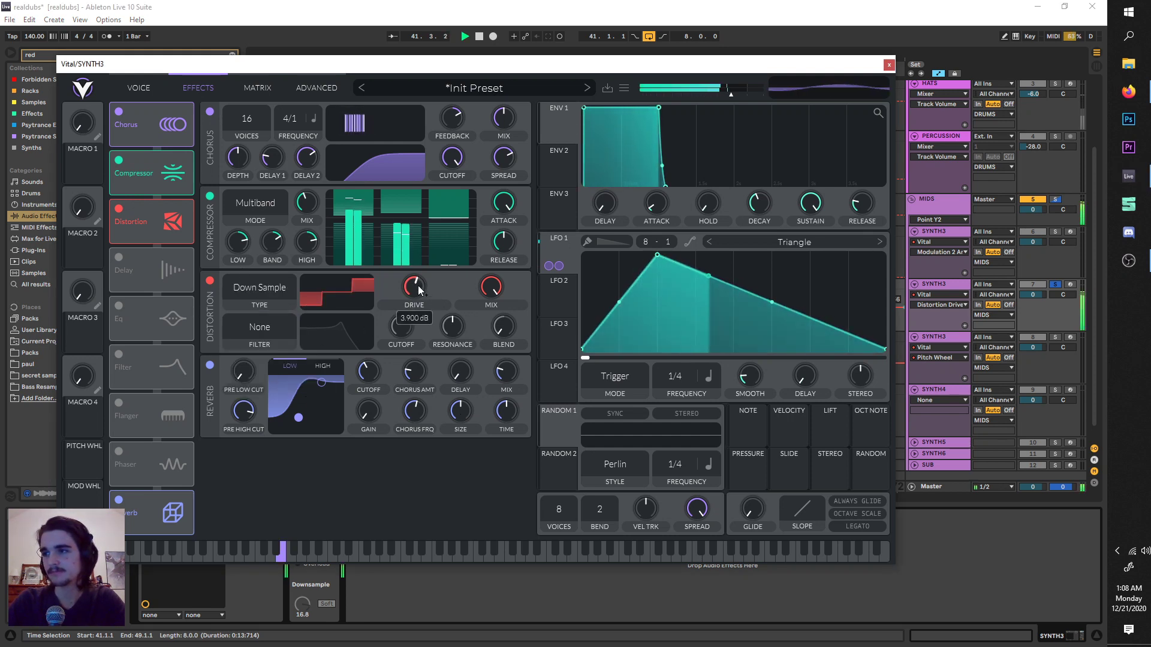
left_click_drag(419, 286, 415, 295)
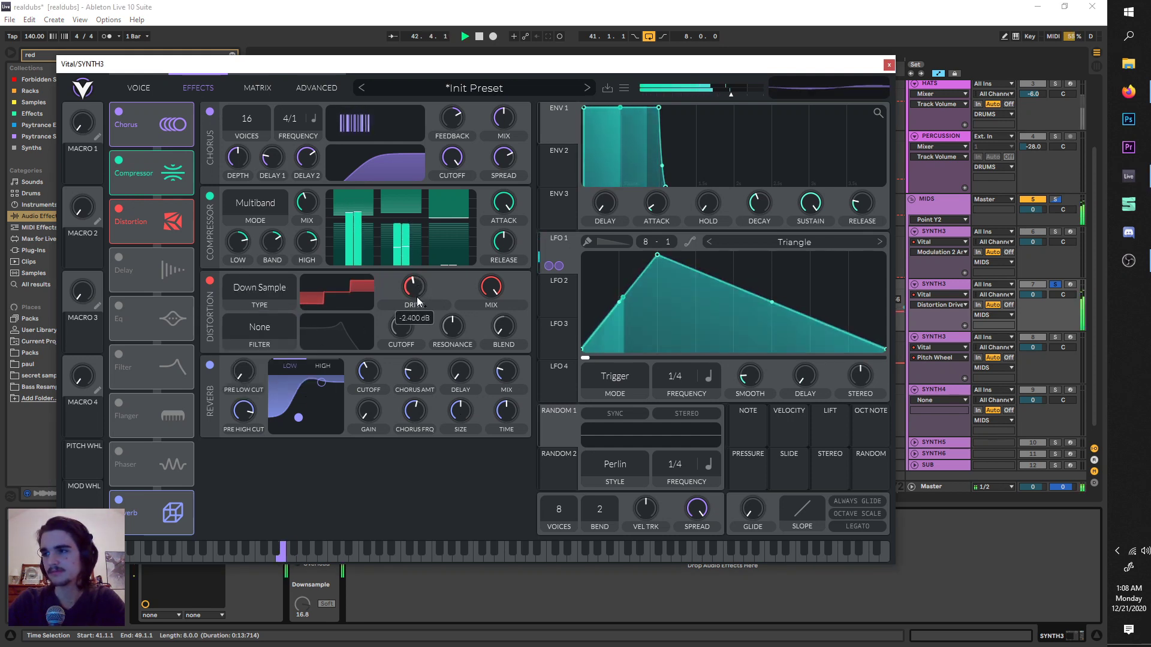
Unsolo the SYNTH3 track, close Vital, and audition bars 41–49 in the full mix
left_click(1058, 286)
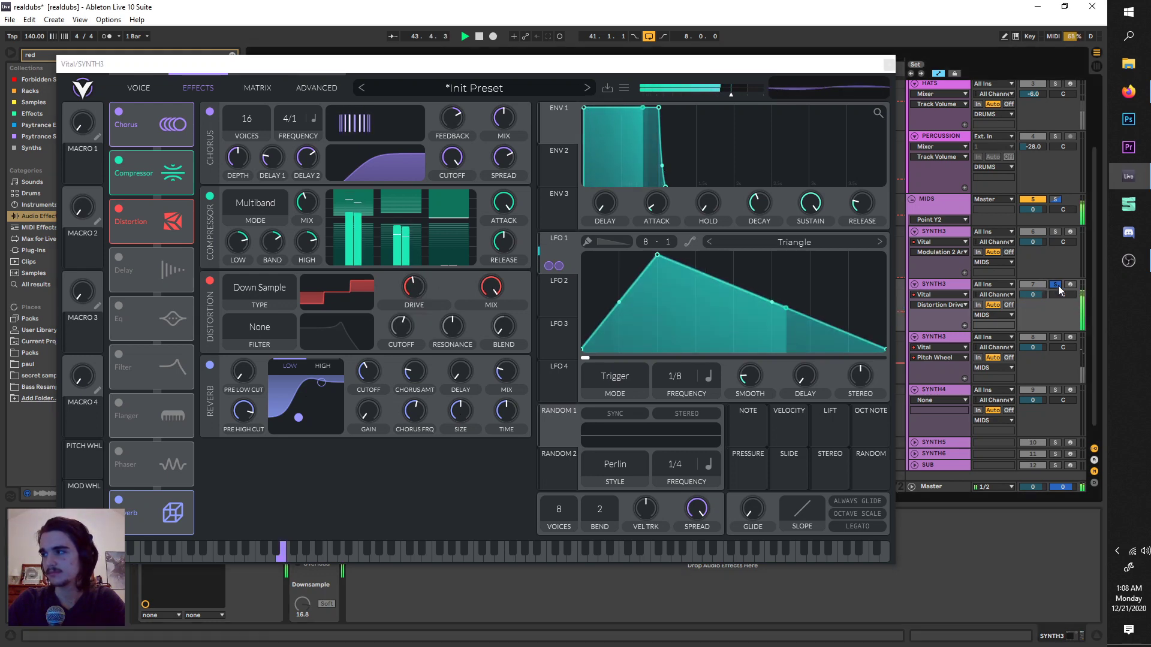
left_click(887, 65)
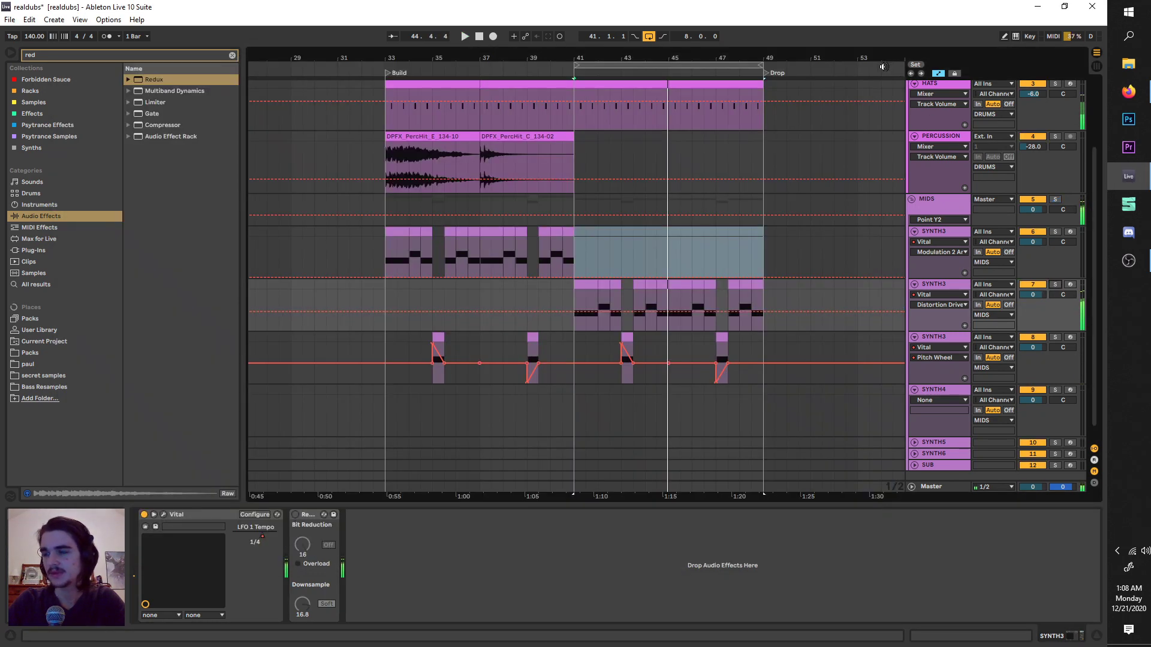
key("space")
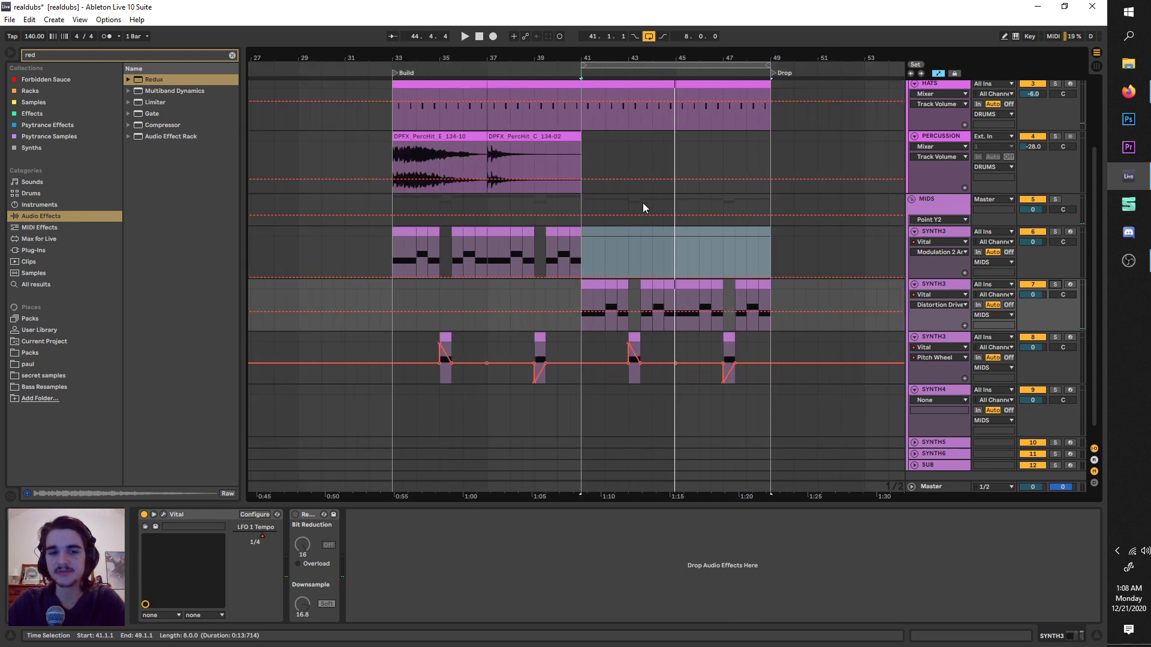
scroll(646, 253, "right", 2)
scroll(640, 247, "up", 3)
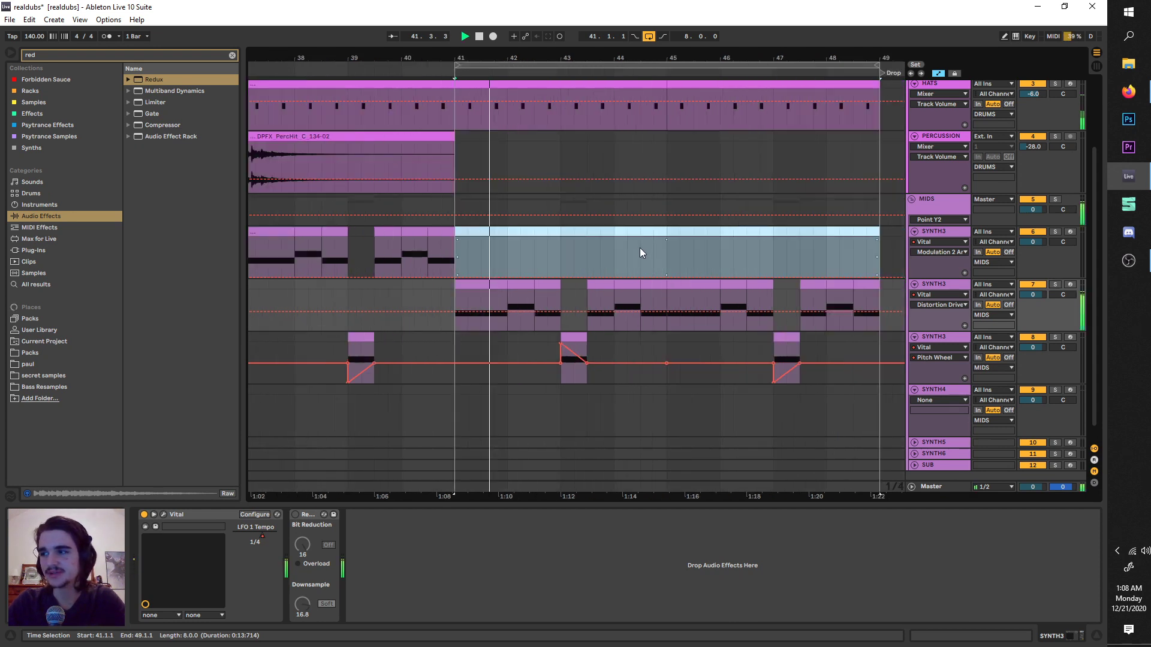
scroll(639, 247, "down", 3)
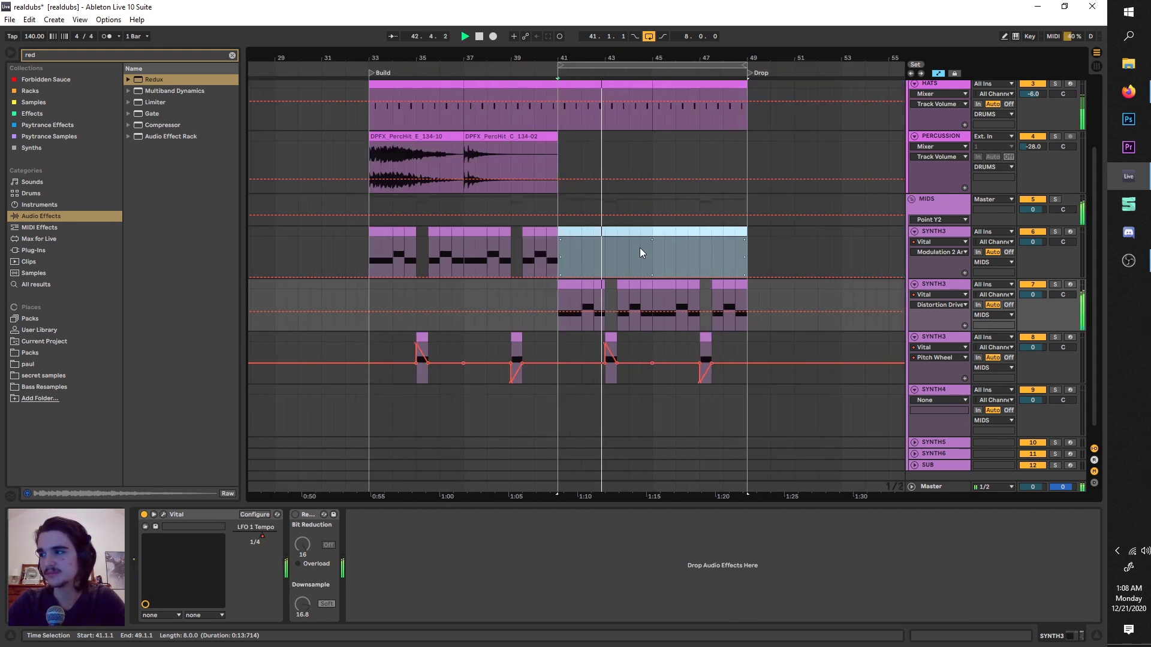
scroll(639, 247, "up", 3, "ctrl")
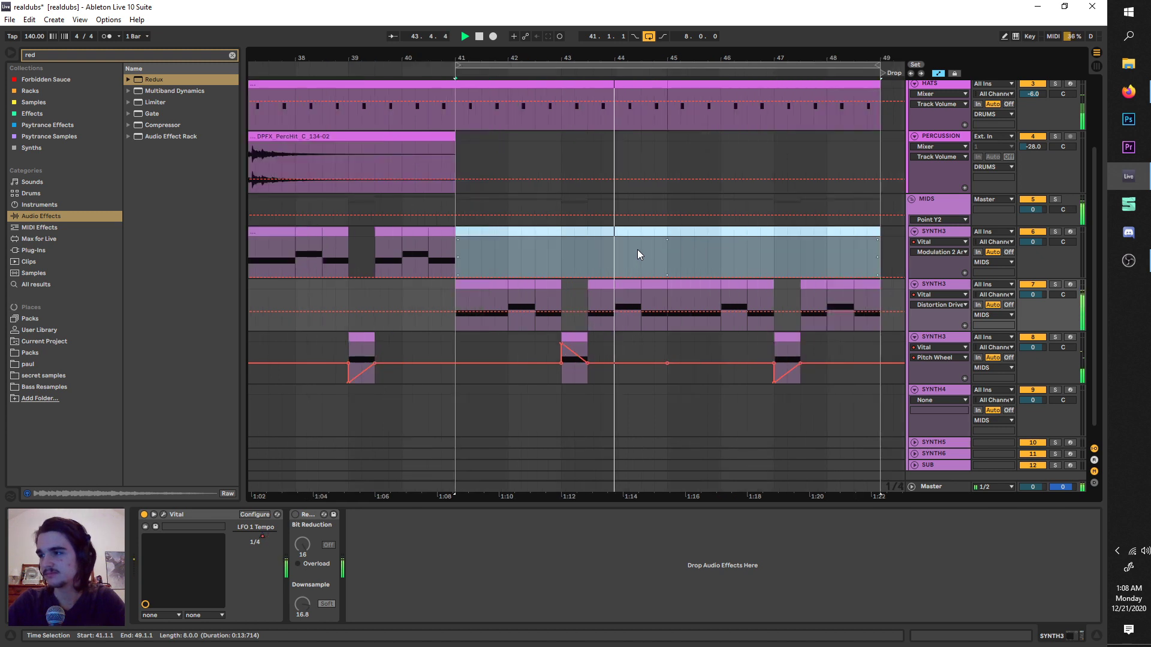
scroll(638, 250, "down", 3, "ctrl")
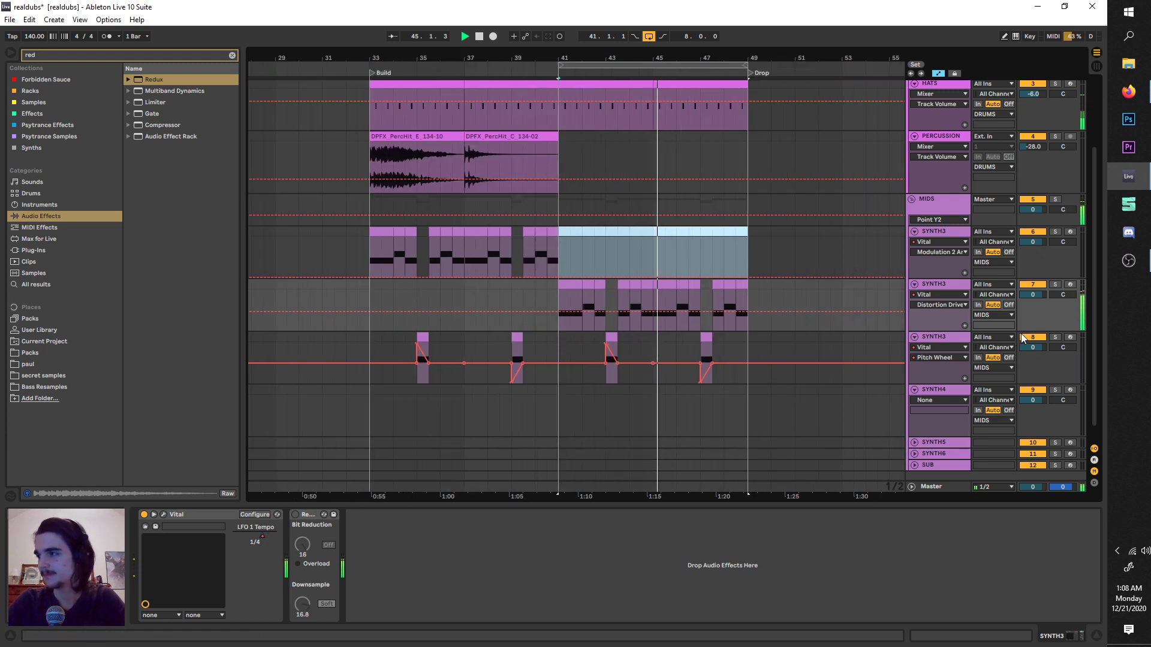
Mute the lower SYNTH3 track containing the pitch-wheel fills and listen to bars 41–49 without it
left_click(1026, 337)
scroll(673, 271, "up", 3, "ctrl")
scroll(672, 275, "down", 3)
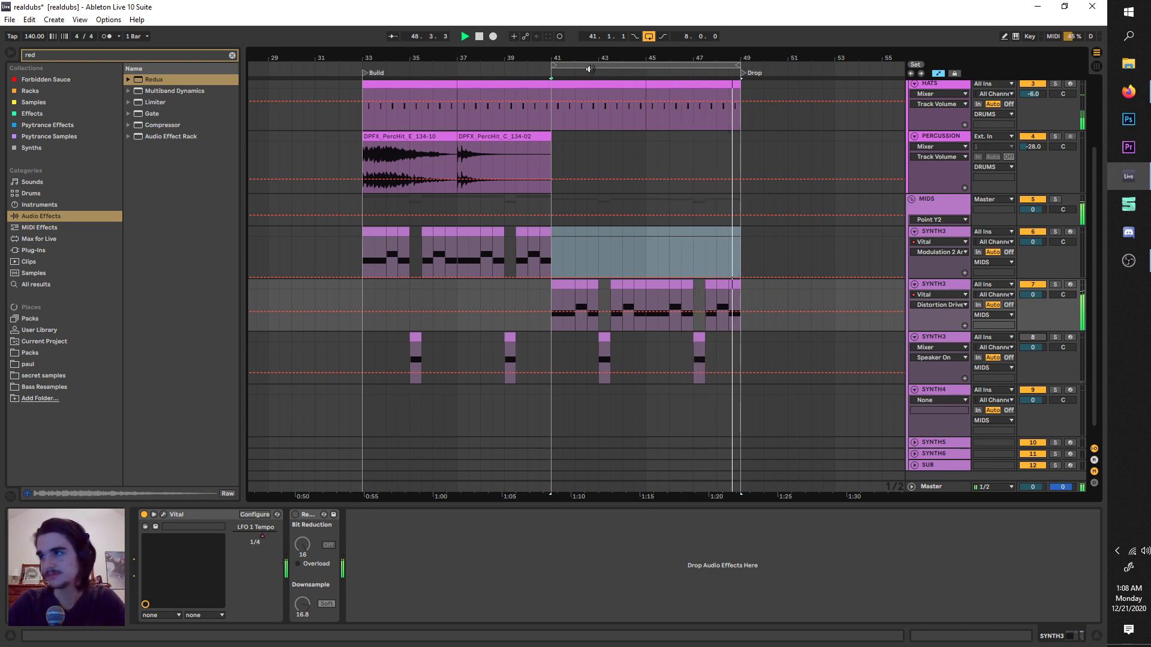
key("space")
Move the loop to bars 33–41 and open Vital on the SYNTH3 track playing those bars
left_click_drag(585, 64, 400, 64)
left_click(936, 234)
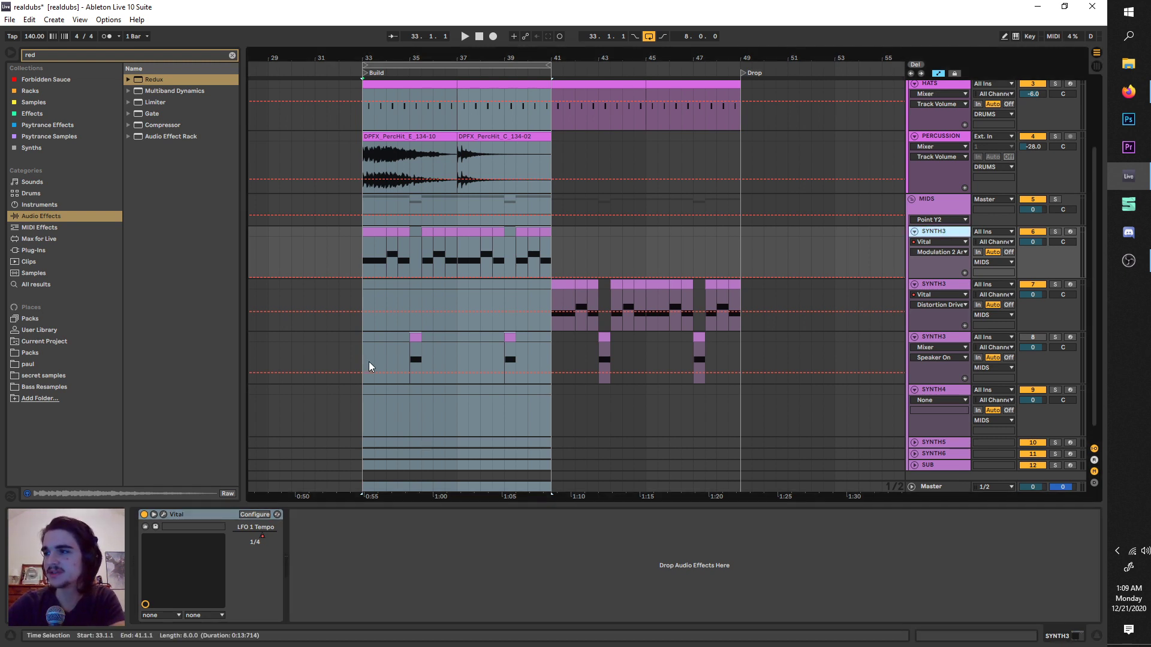
left_click(163, 514)
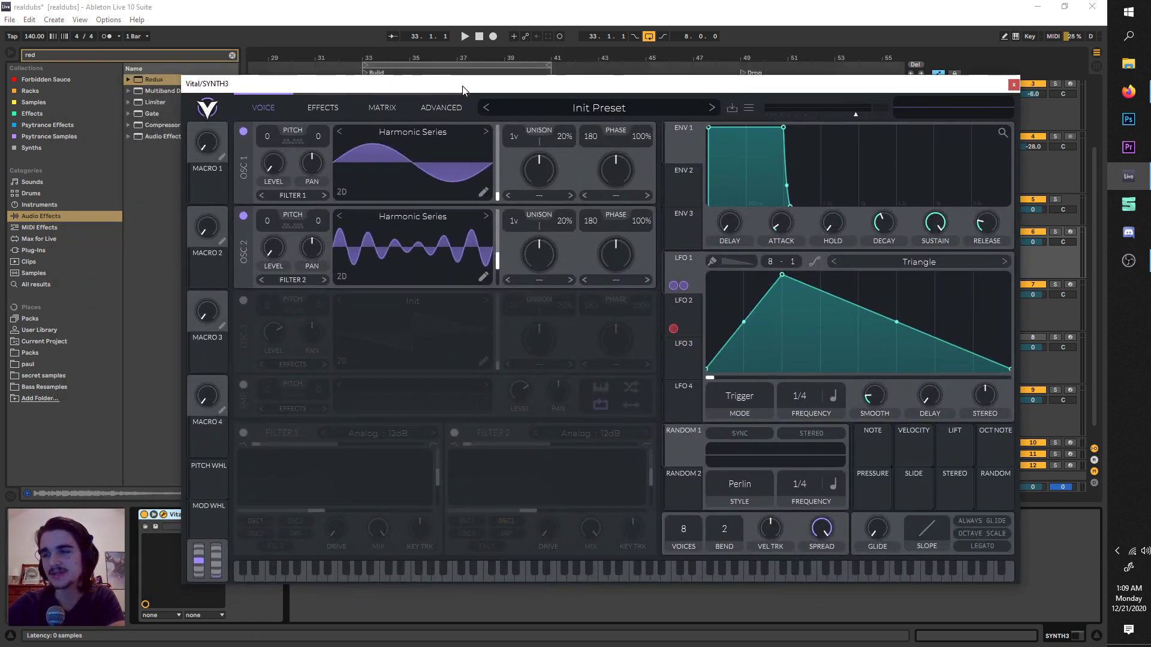
left_click(441, 211)
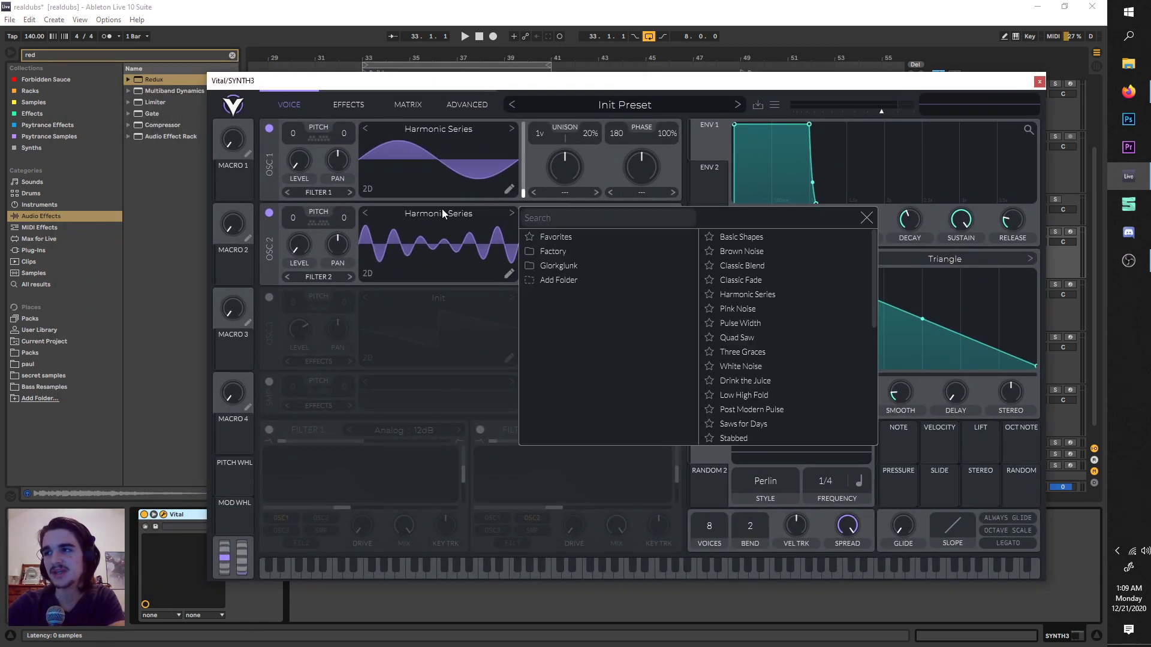
left_click(438, 212)
left_click(438, 212)
left_click(438, 211)
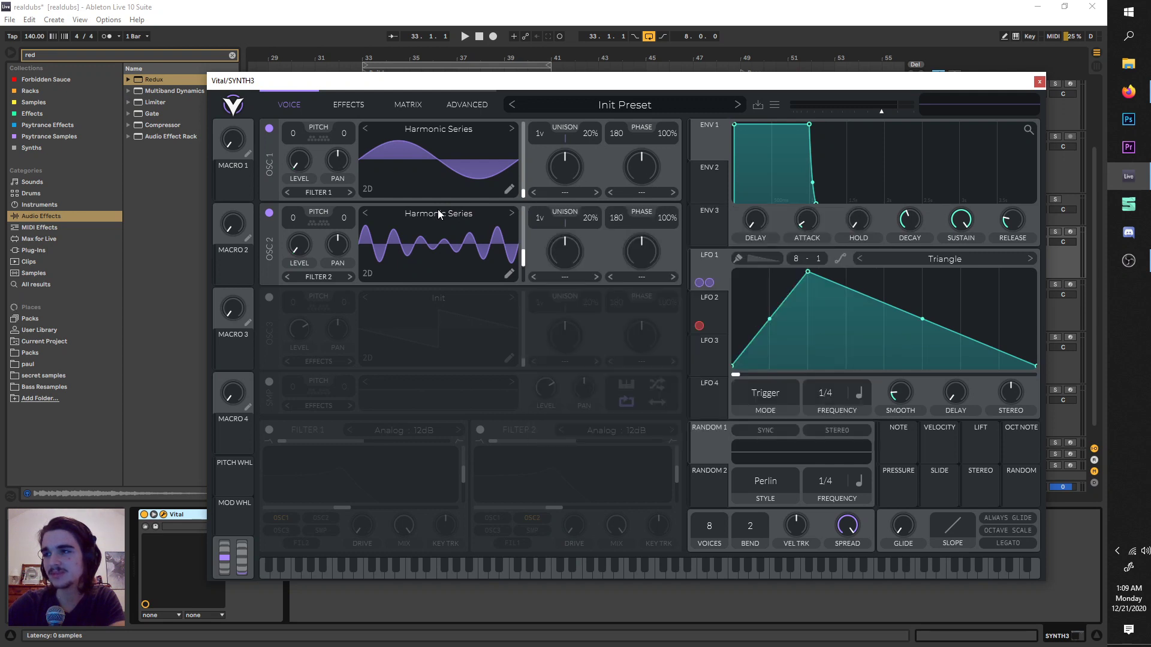
Enable the Phaser in Vital's effects and play bars 33–41 with this SYNTH3 track soloed
left_click(349, 106)
left_click(576, 135)
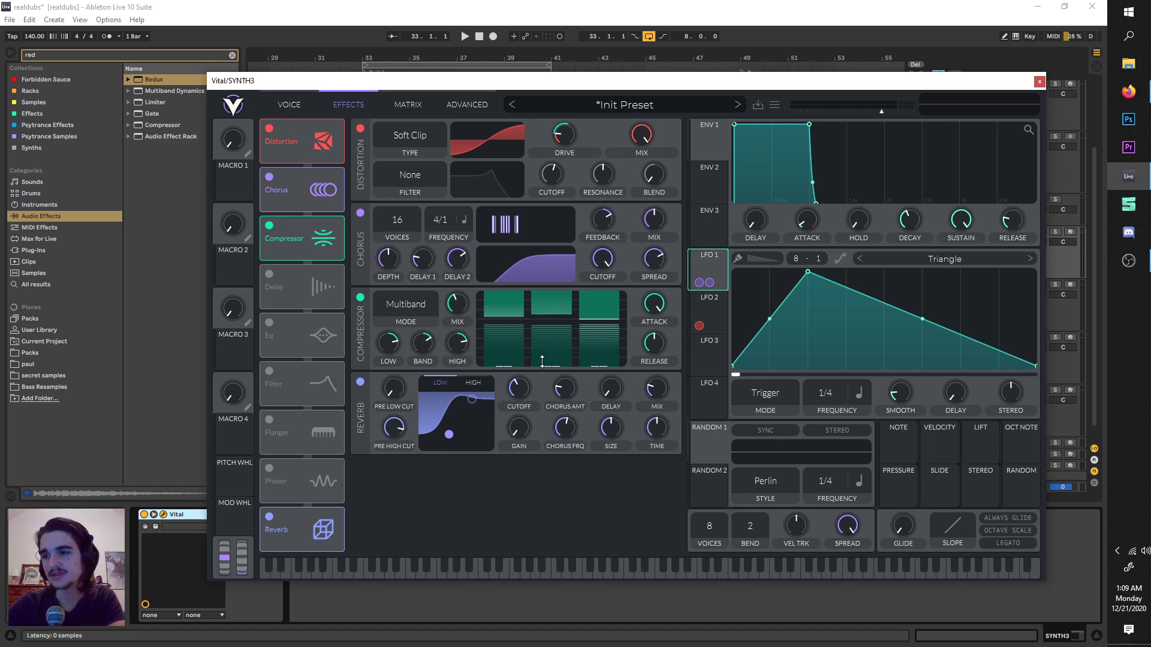
left_click(269, 469)
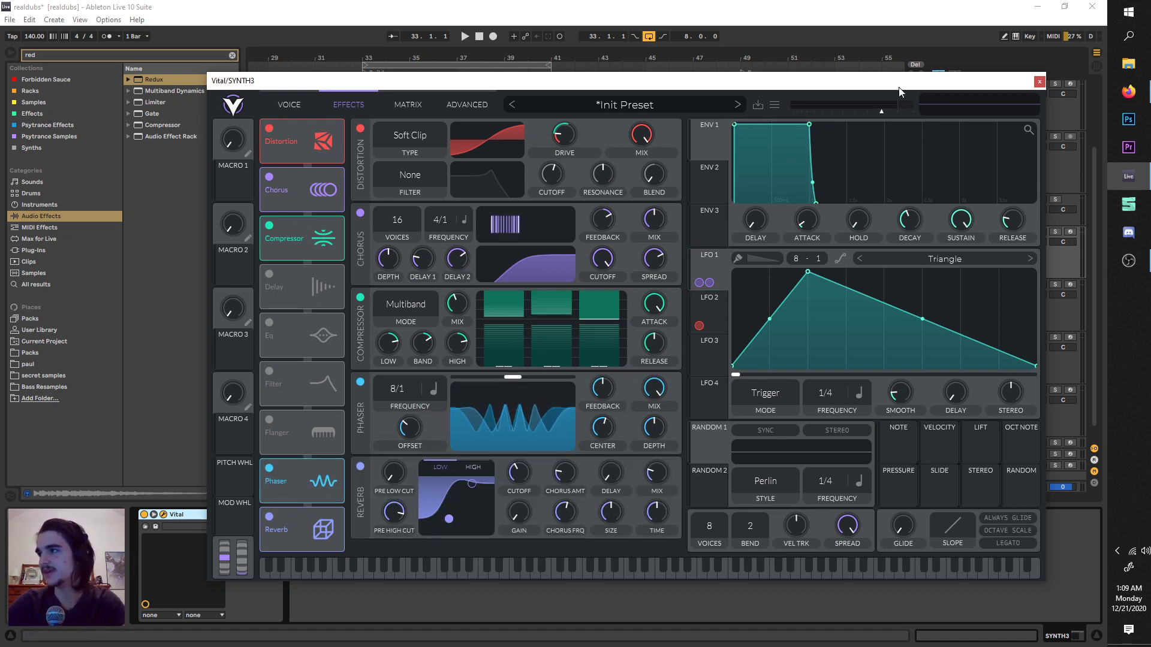
left_click_drag(891, 80, 621, 420)
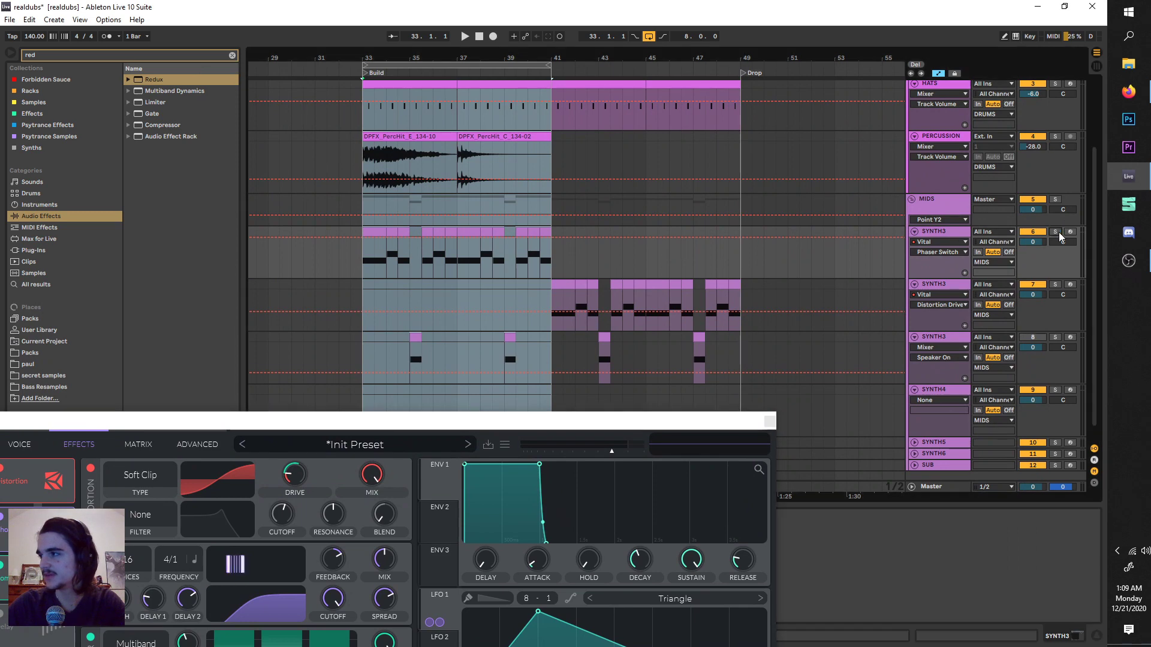
key("space")
left_click_drag(551, 420, 748, 128)
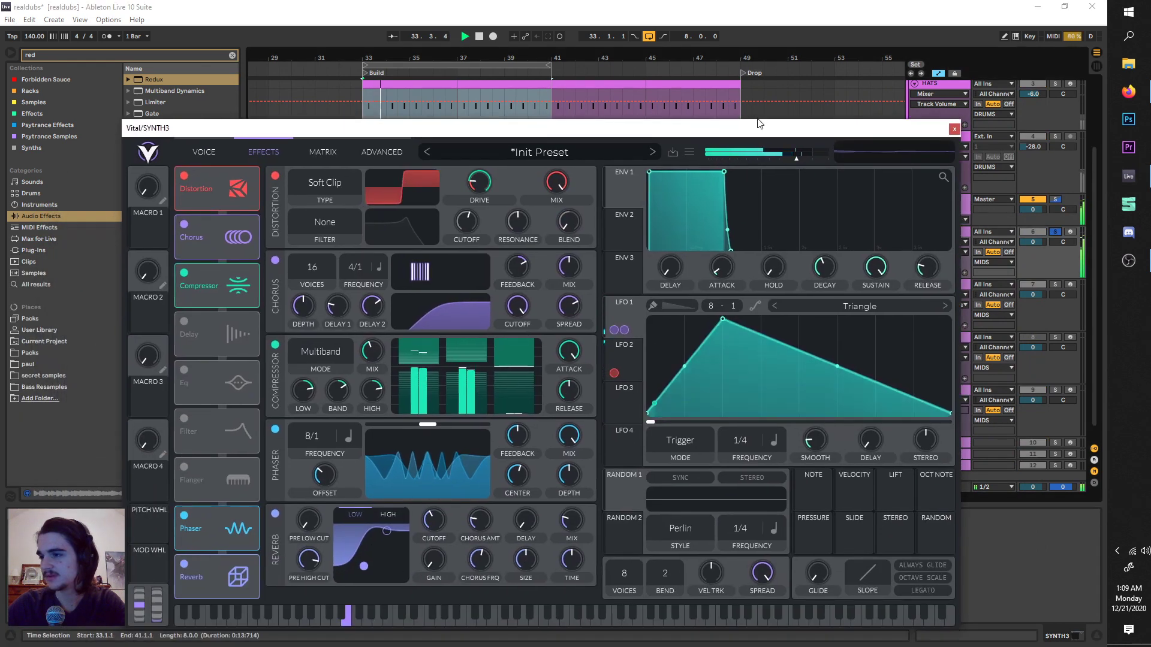
Compare the soloed bass with the Phaser off and on, and enable the Flanger as well
left_click(184, 516)
left_click(184, 516)
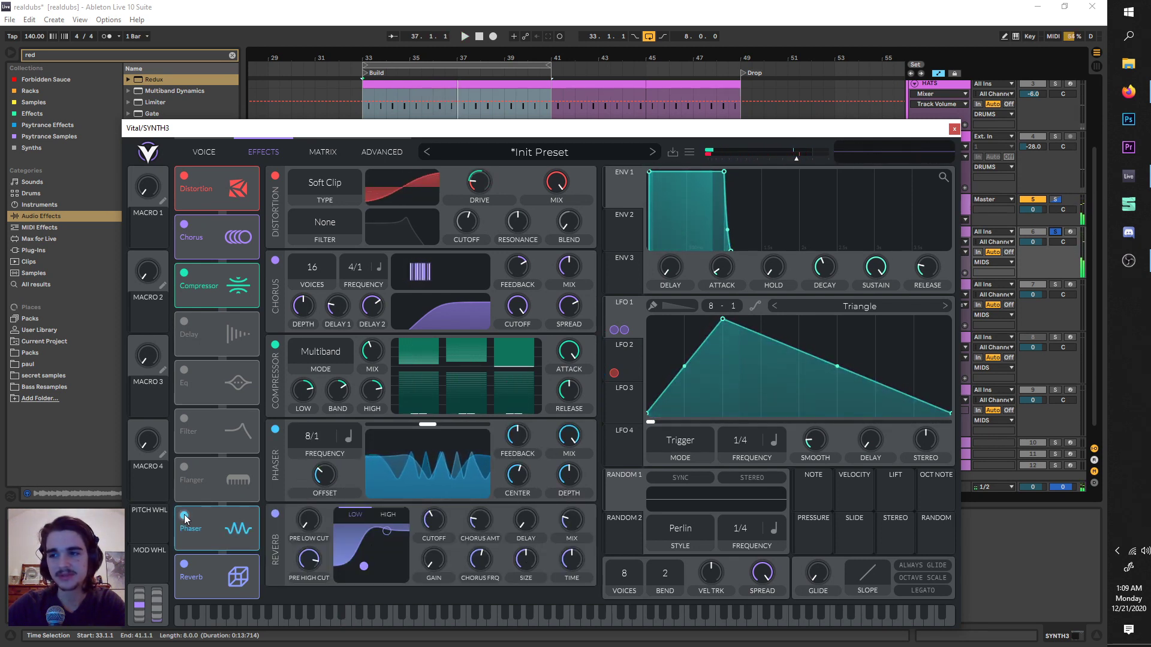
left_click(184, 469)
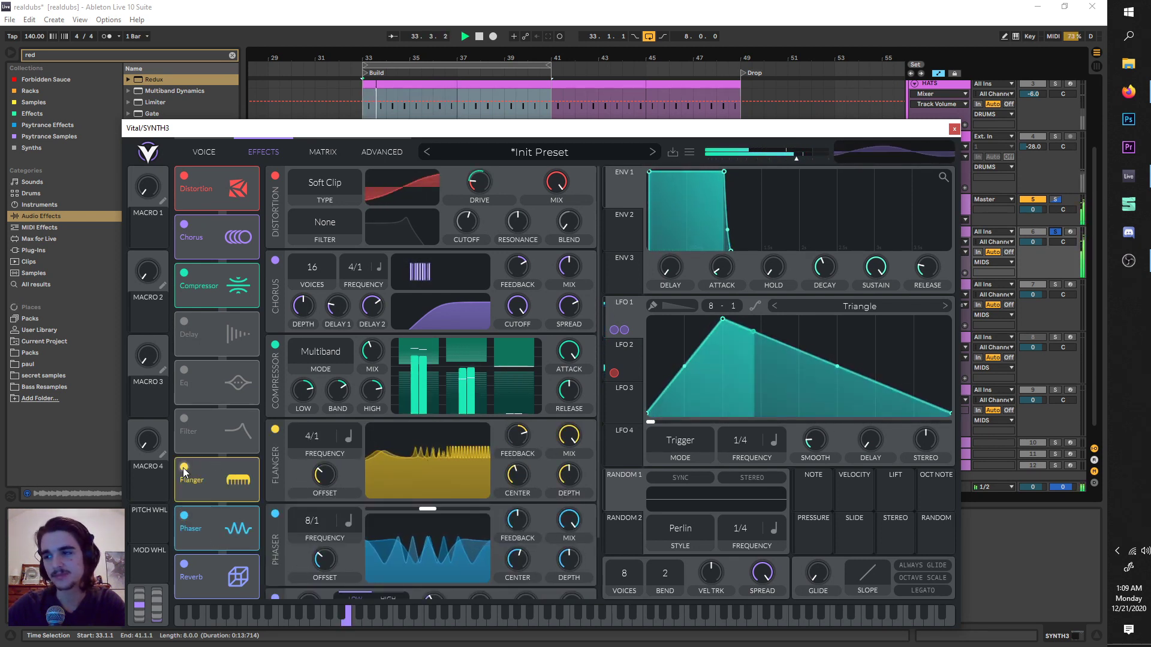
key("space")
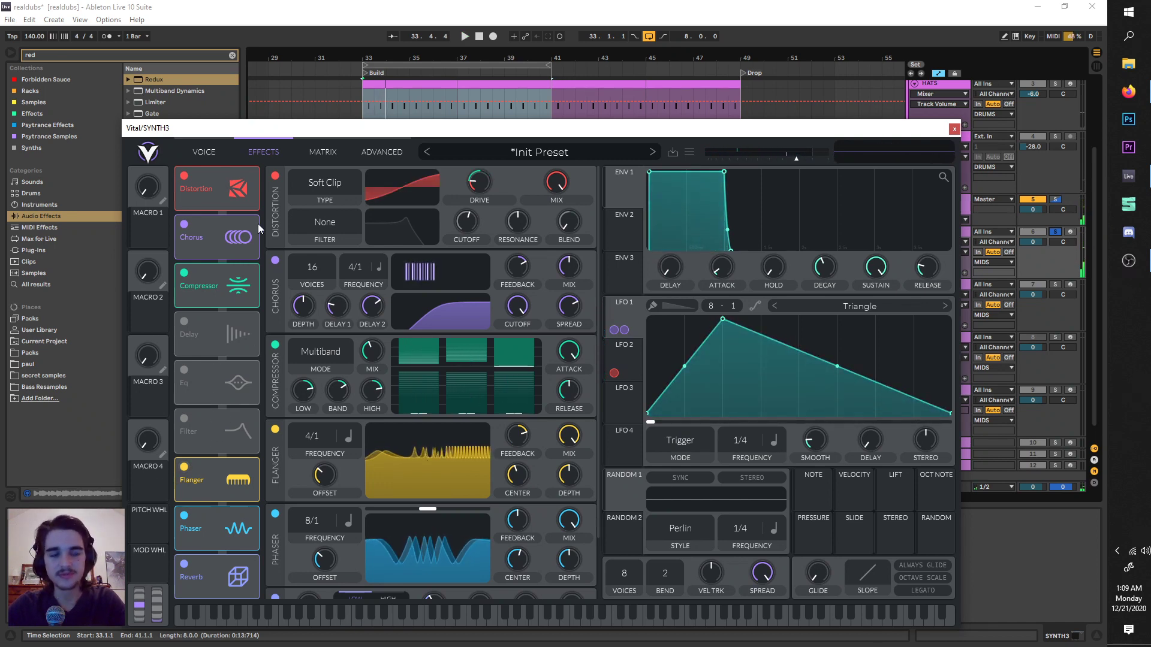
Review the patch's two Harmonic Series oscillators and its effects chain in Vital
left_click(204, 152)
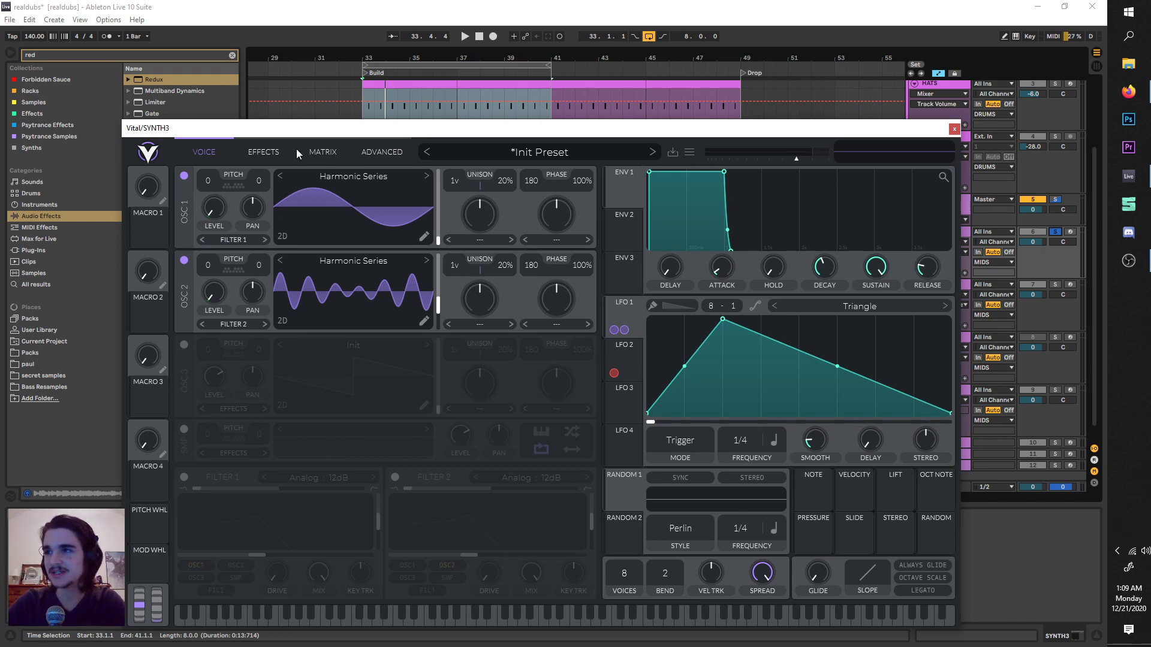
left_click(257, 150)
left_click(230, 146)
left_click(248, 148)
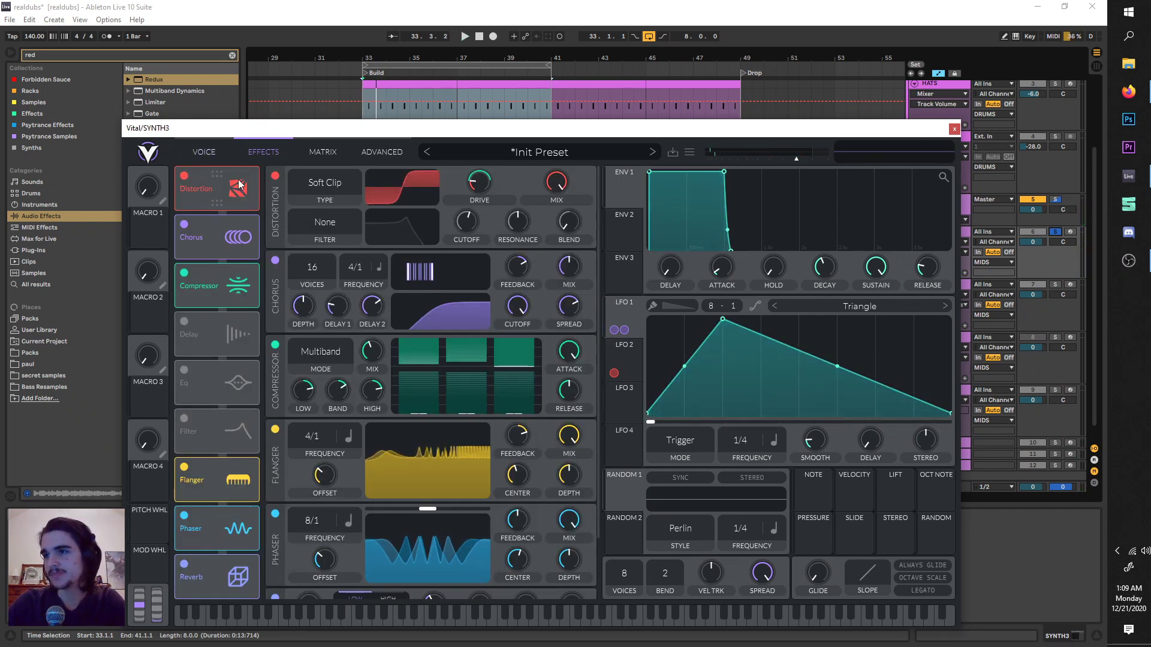
left_click(208, 150)
left_click(238, 149)
left_click(217, 148)
left_click(254, 150)
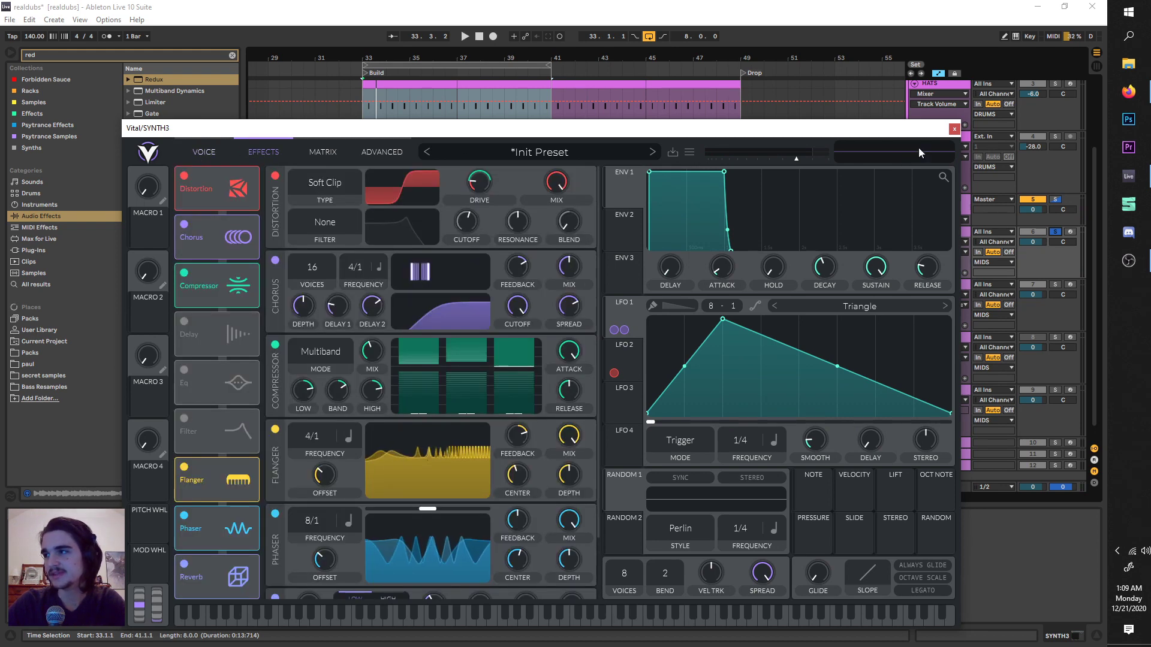
left_click(188, 152)
left_click(187, 149)
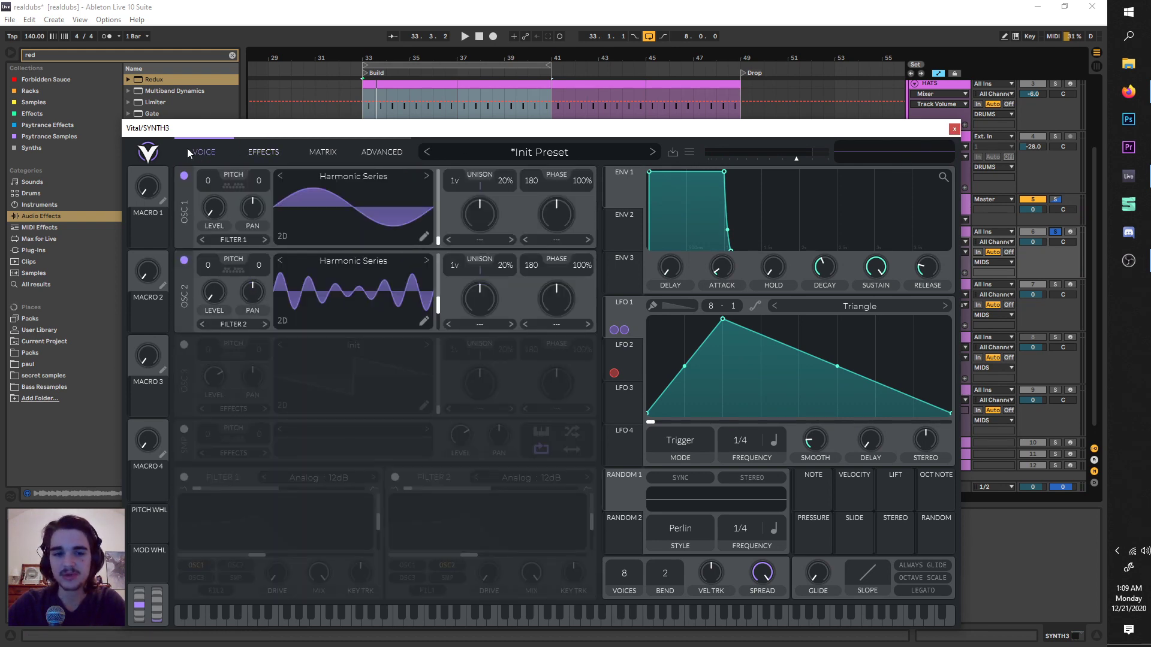
Close Vital, unsolo the SYNTH3 track, and audition bars 33–41 in the full mix
left_click(954, 128)
key("space")
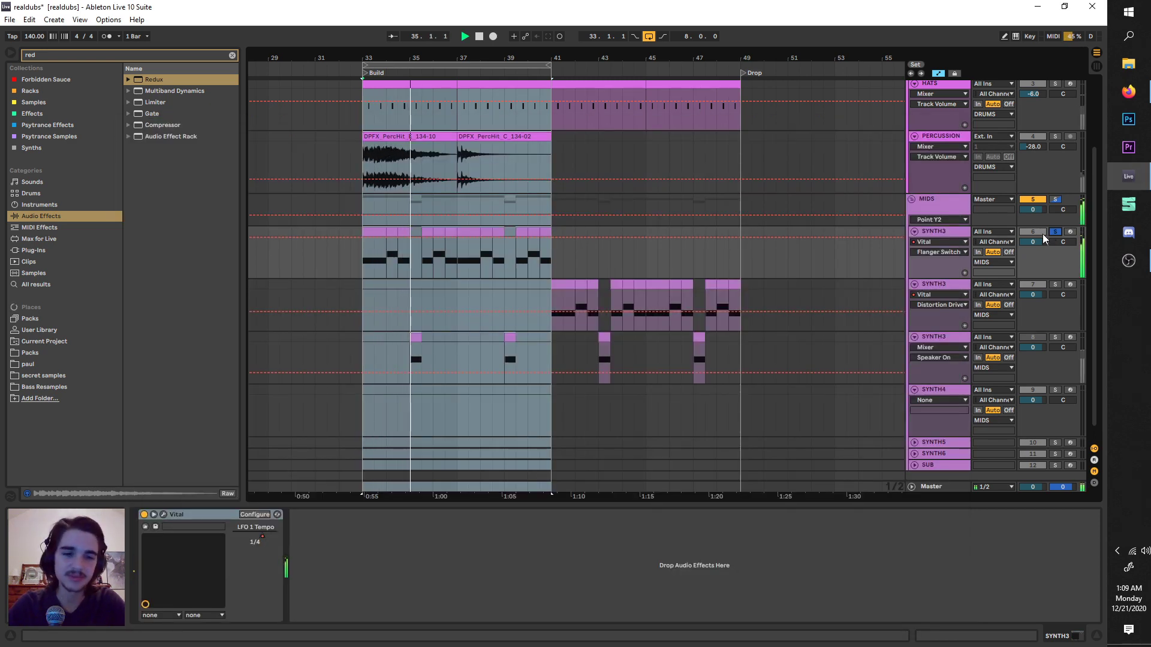
left_click(1055, 231)
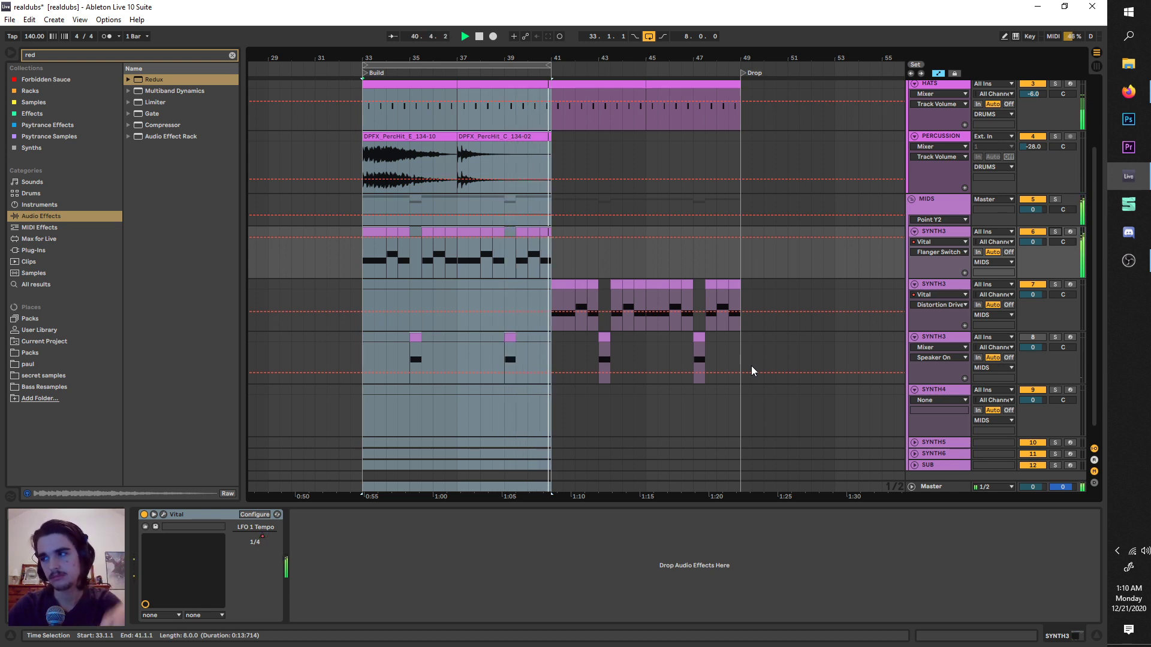
key("space")
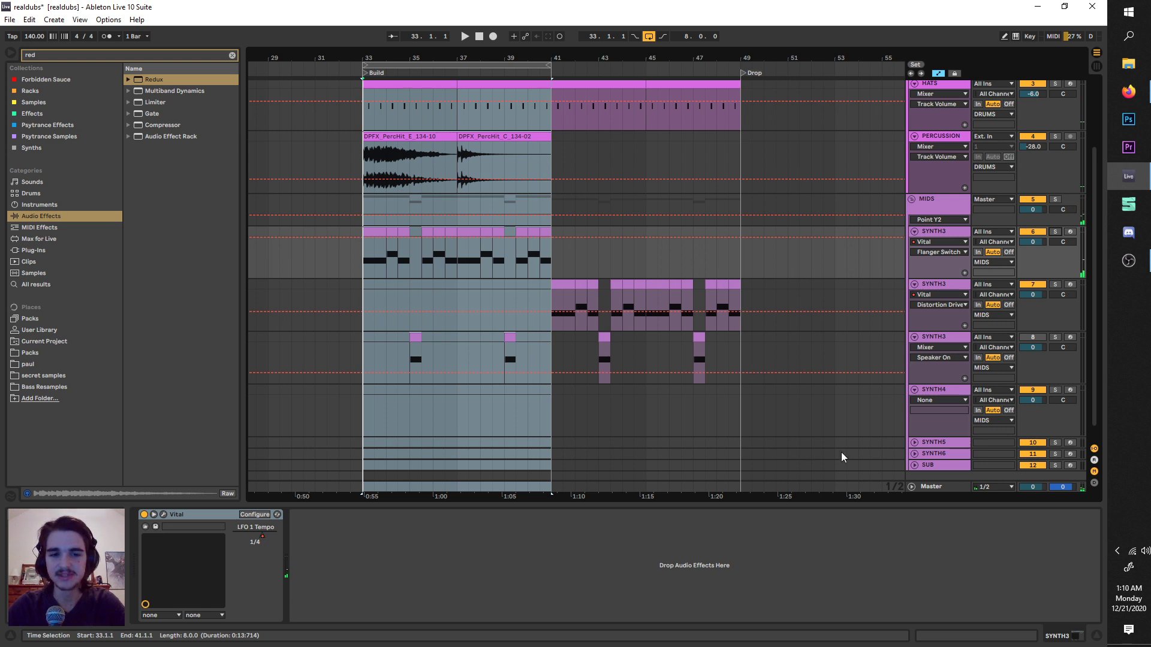